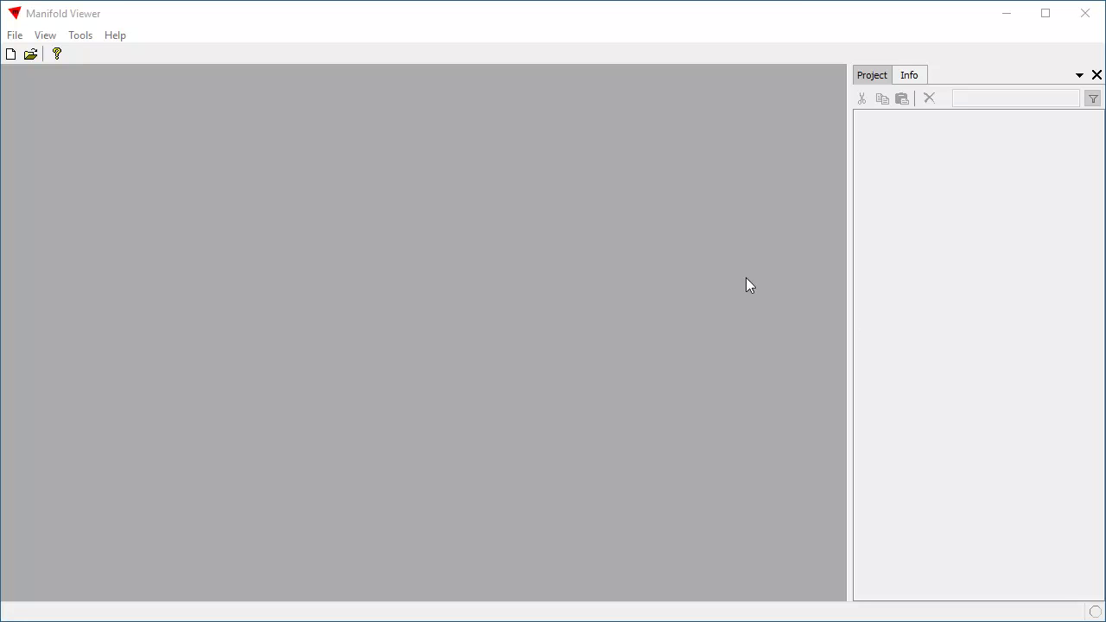
Open the Gulf_BOEMbathy_meters.map project from the data folder
click(412, 33)
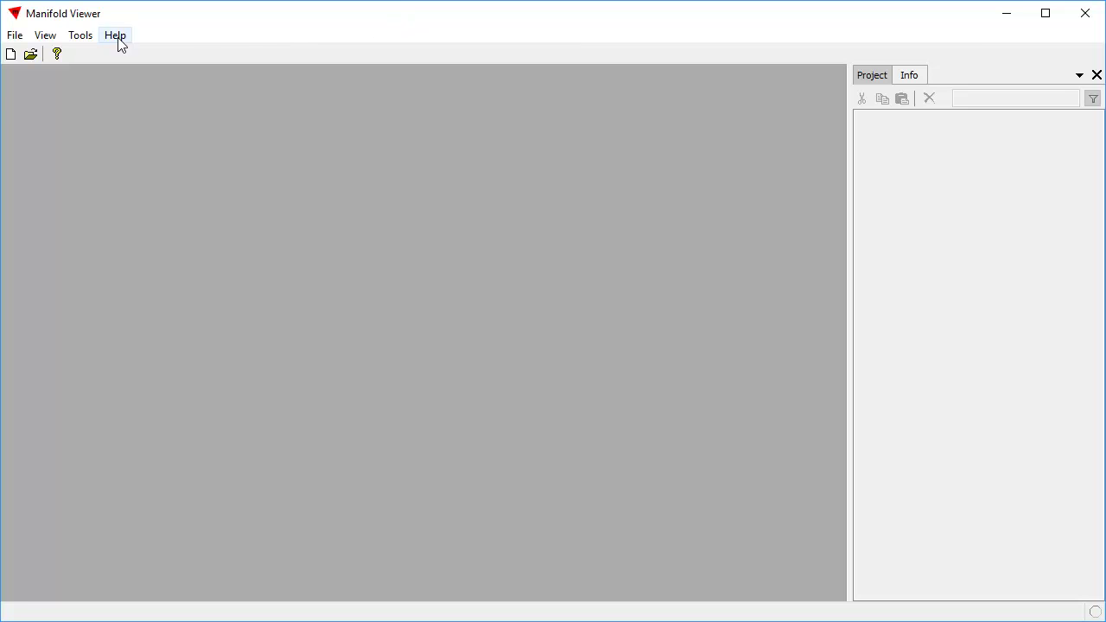
click(16, 38)
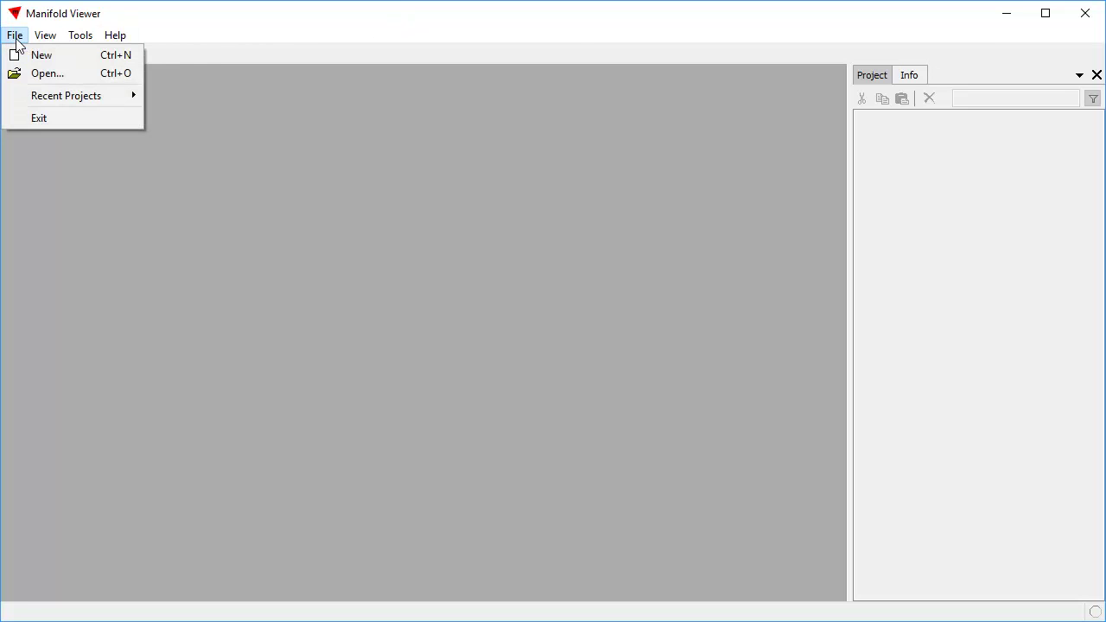
click(44, 73)
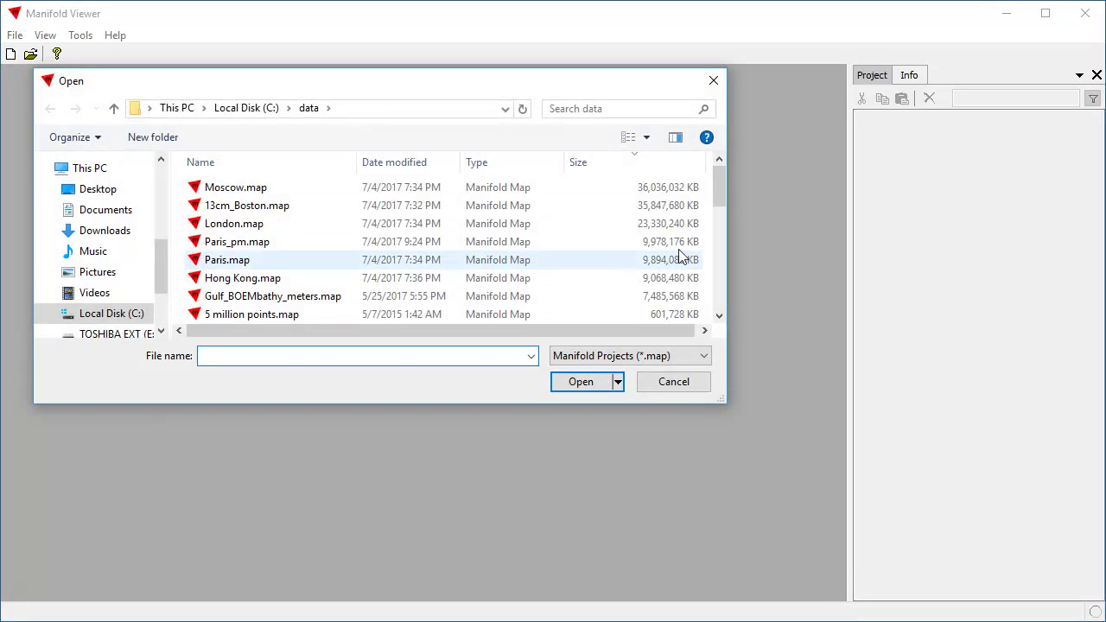
click(320, 297)
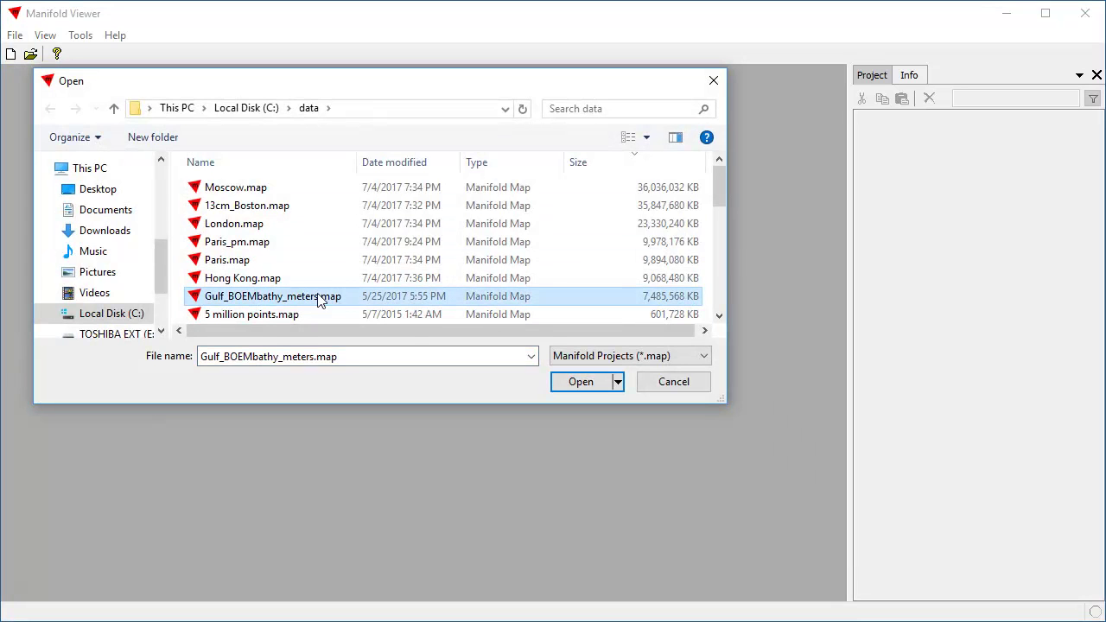
click(581, 382)
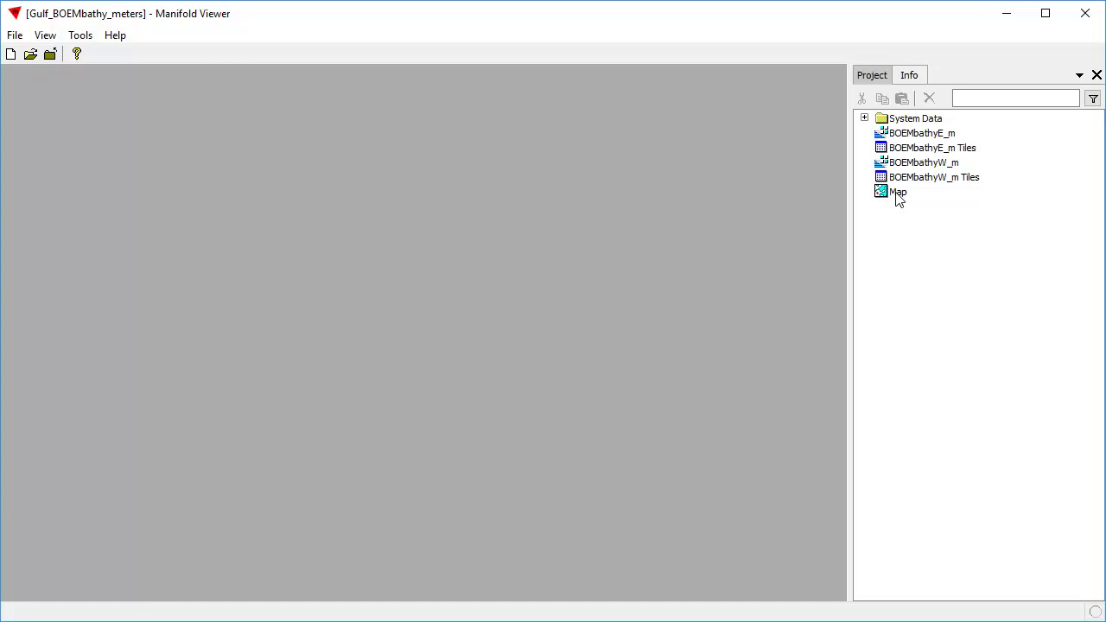
Open the project's Map and box-zoom into the Gulf bathymetry
double_click(899, 193)
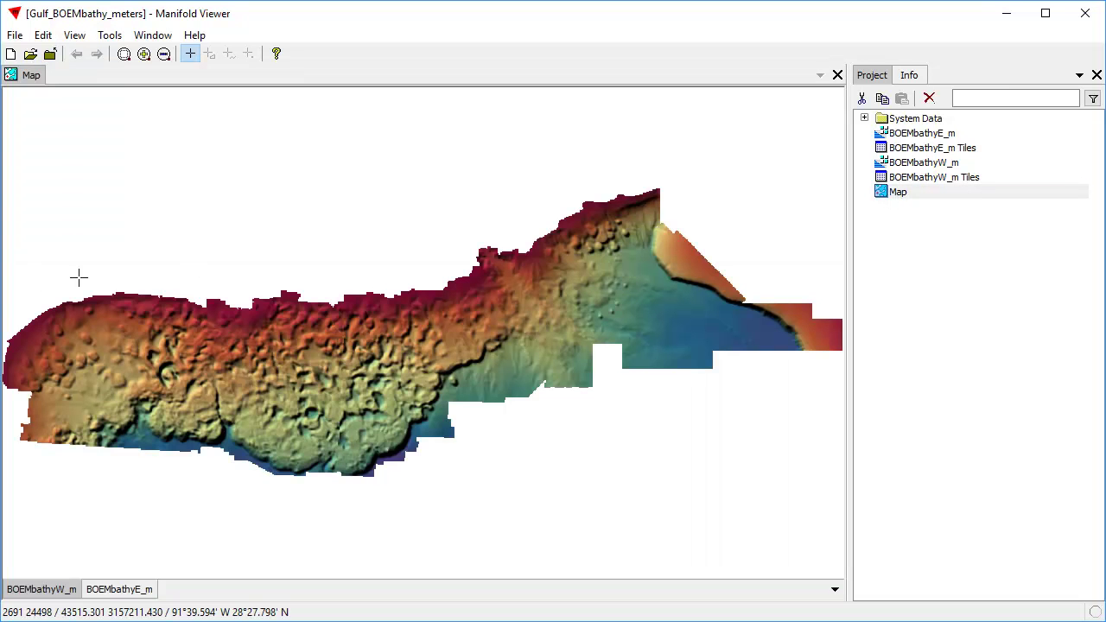
drag(169, 298, 531, 456)
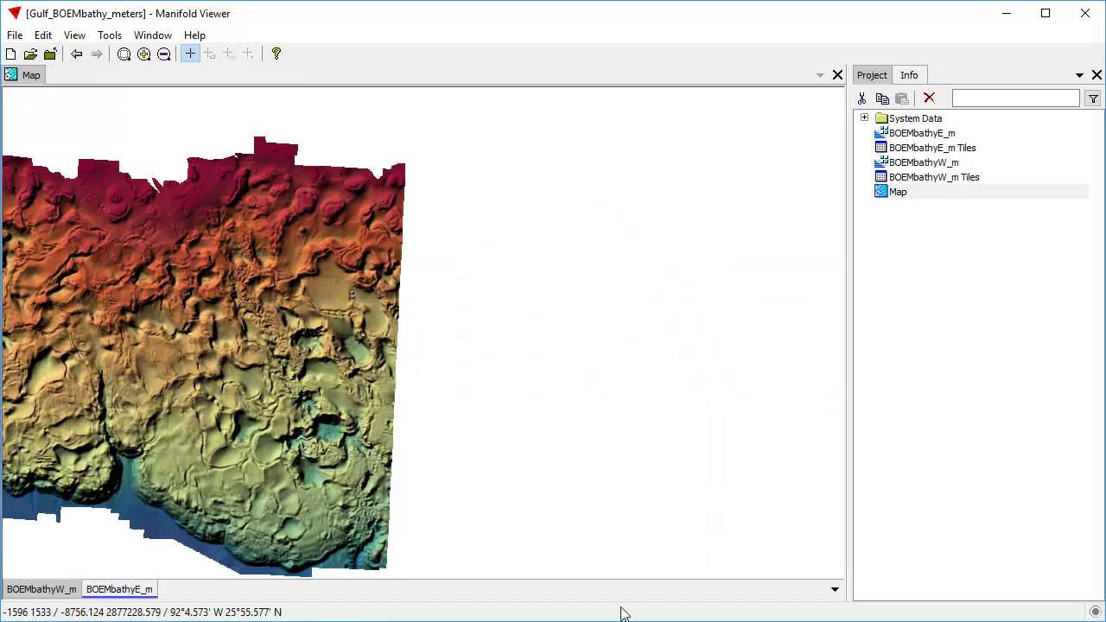
scroll(408, 227, up, 1)
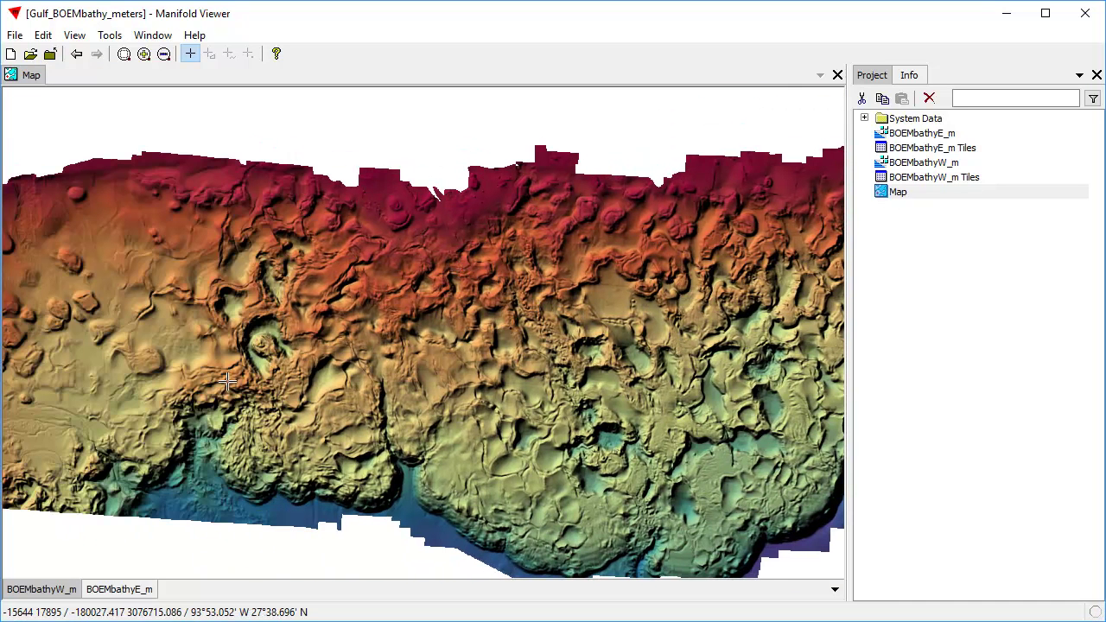
drag(151, 239, 525, 520)
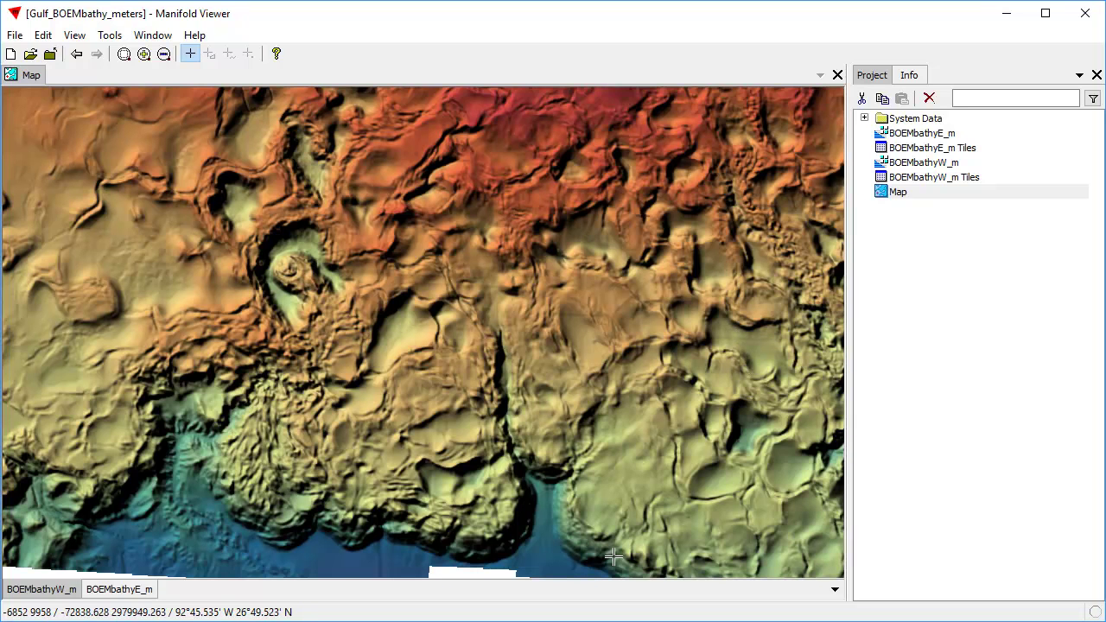
scroll(529, 367, down, 1)
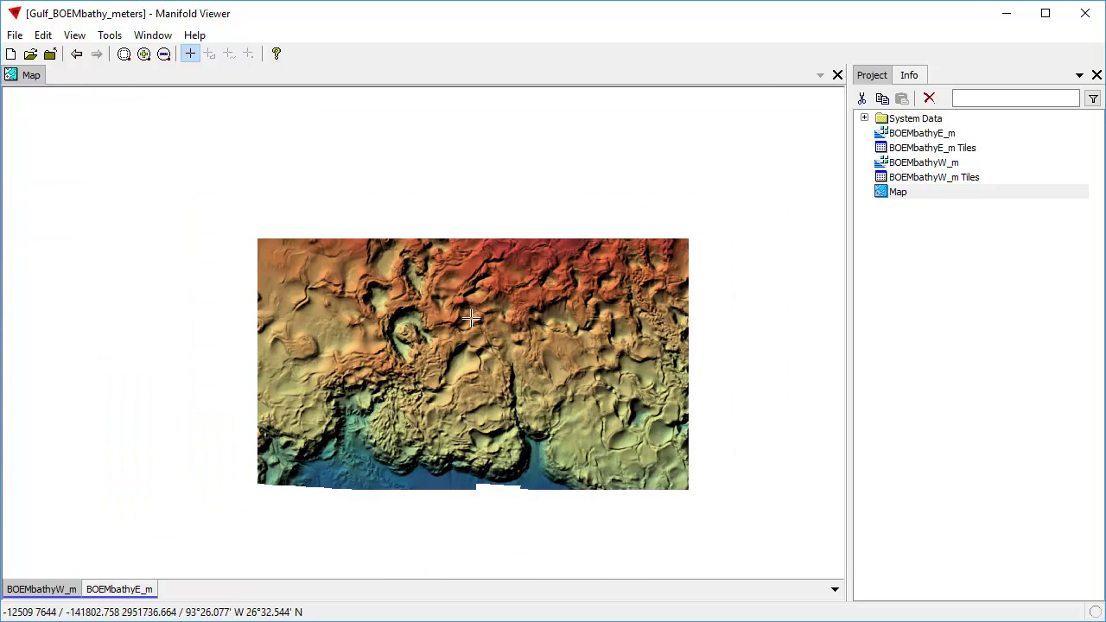
scroll(529, 310, up, 1)
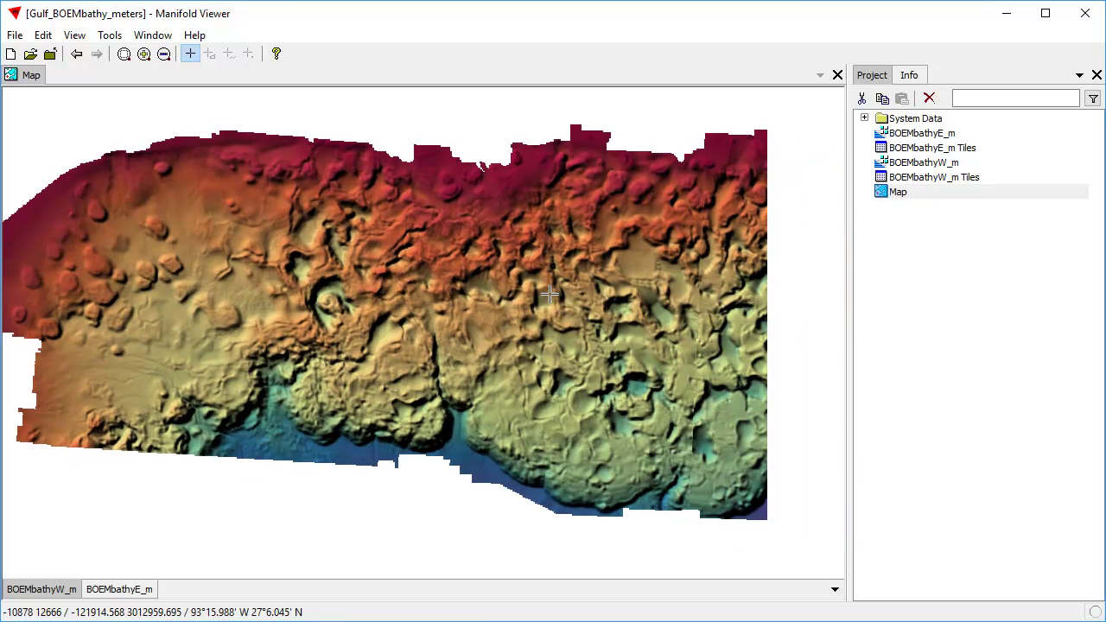
Pan and zoom eastward across the seafloor terrain in close-up detail
drag(549, 294, 504, 305)
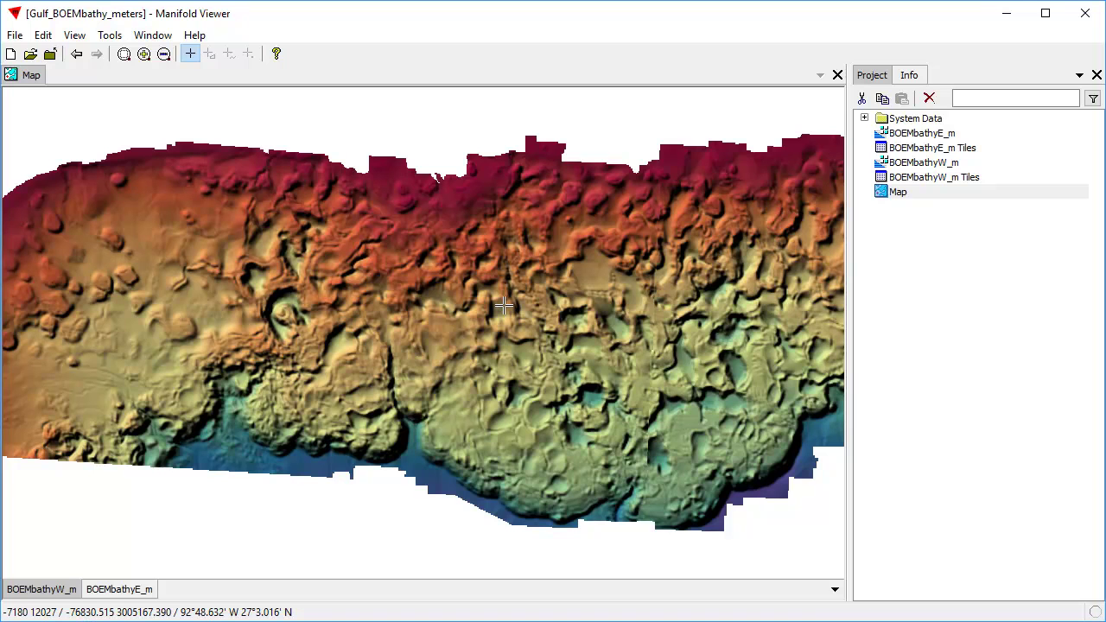
scroll(392, 375, up, 1)
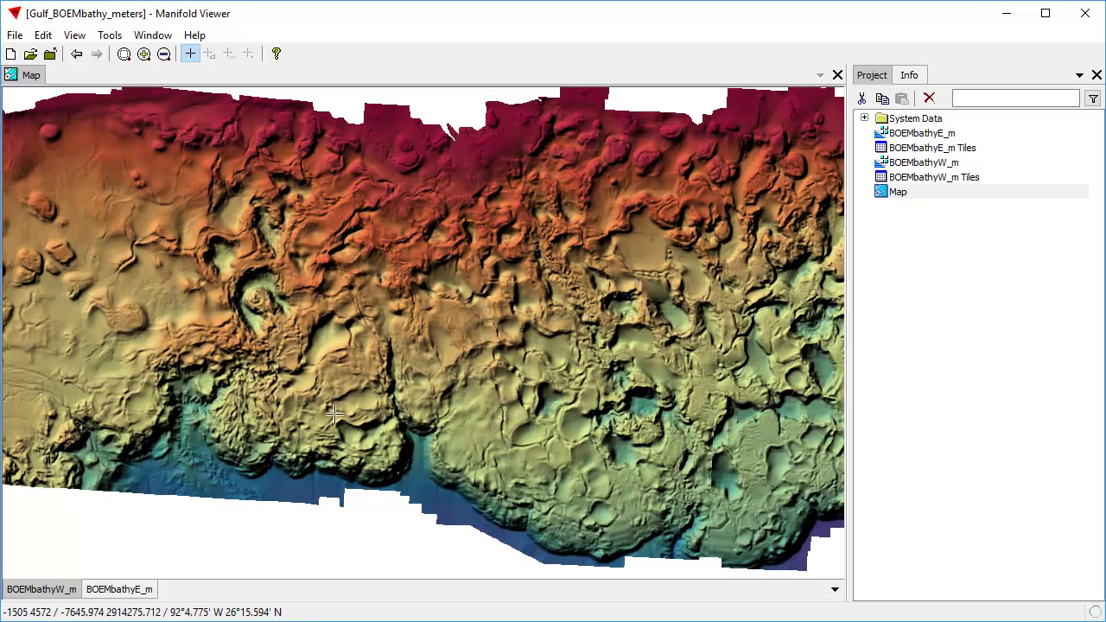
scroll(302, 482, up, 5)
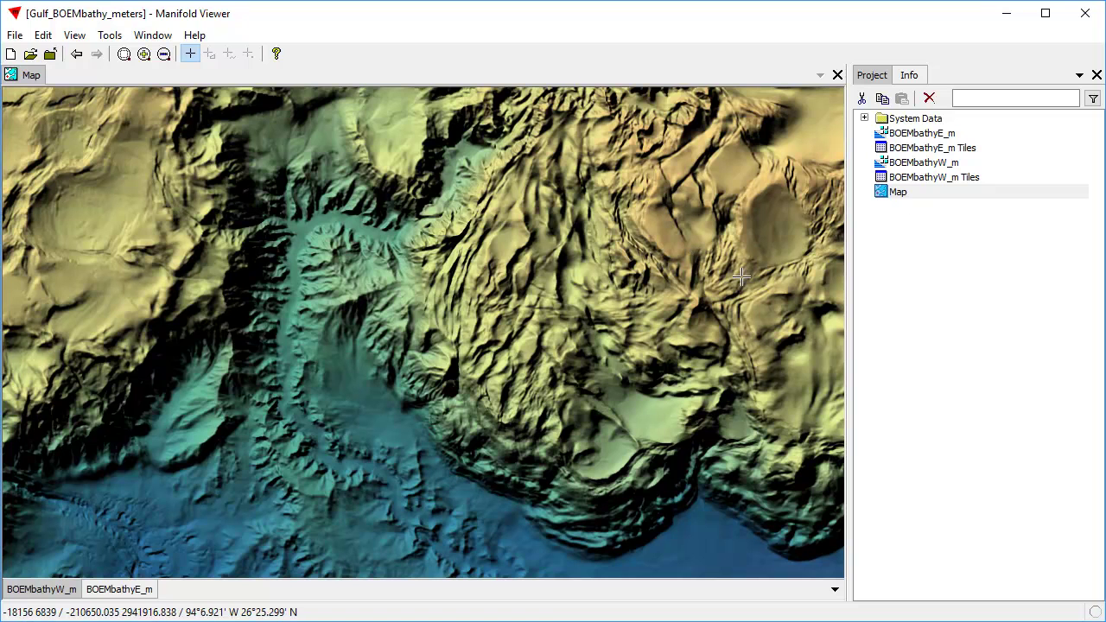
scroll(620, 283, down, 3)
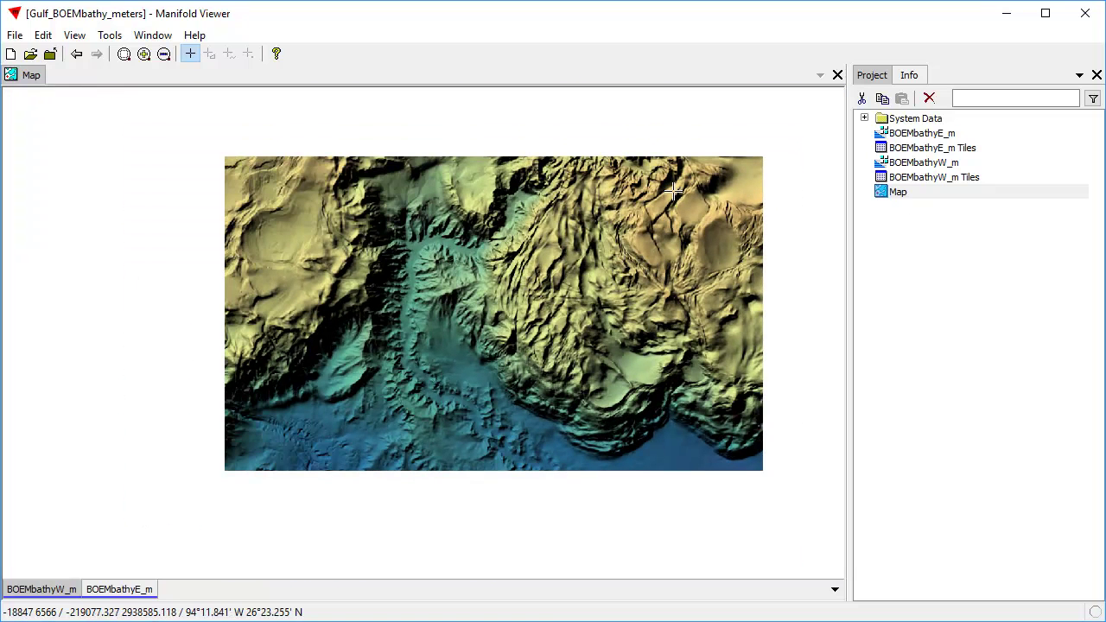
scroll(514, 227, up, 2)
scroll(732, 179, down, 2)
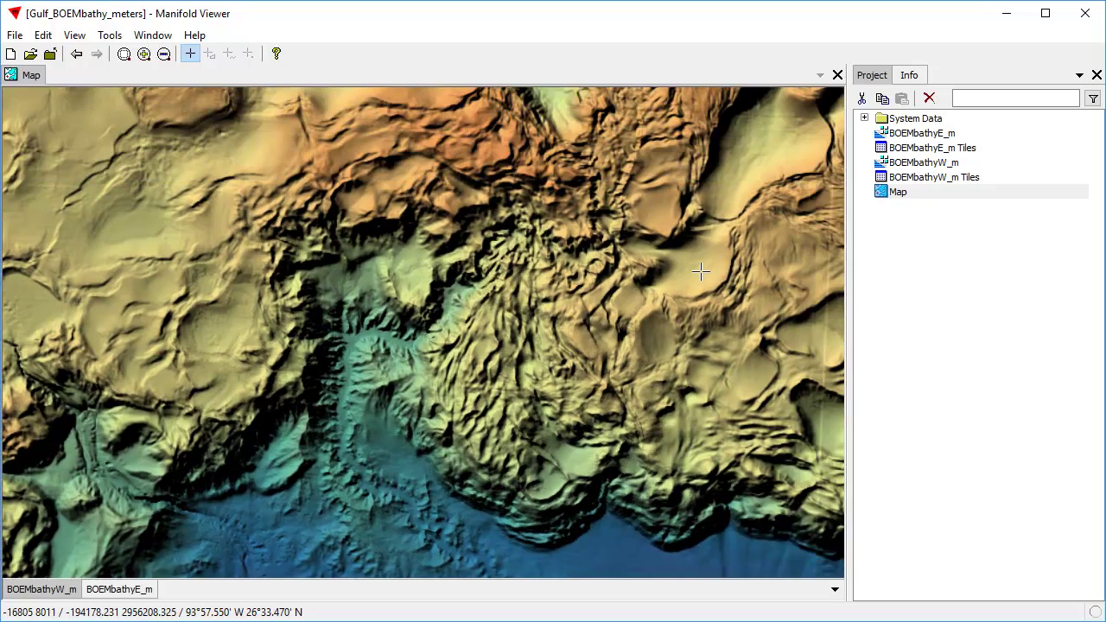
scroll(670, 208, up, 2)
drag(670, 208, 562, 323)
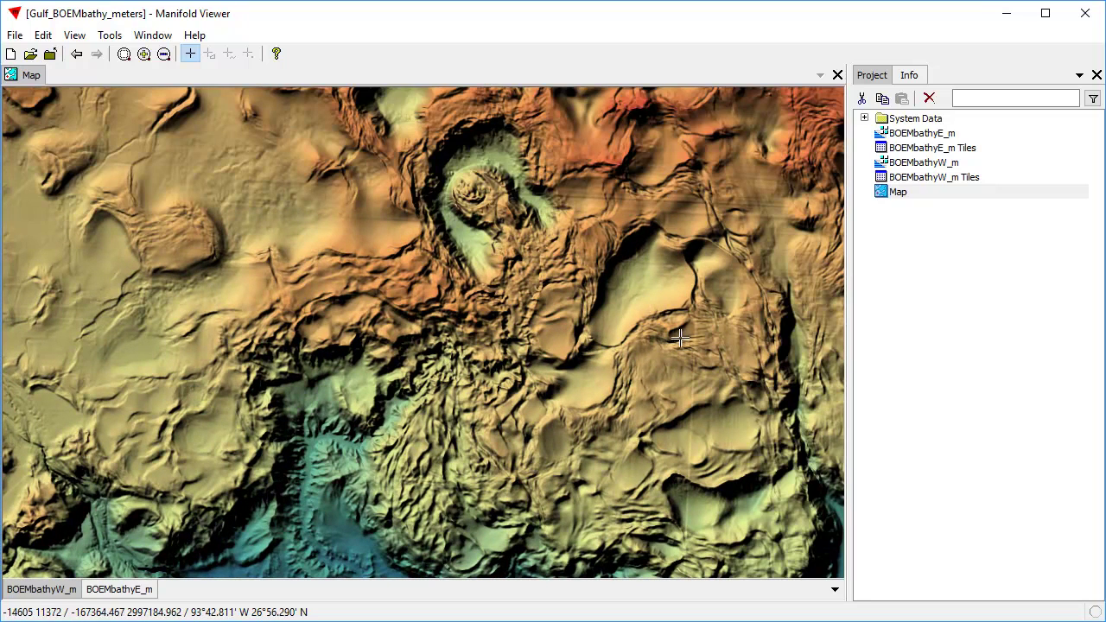
drag(734, 292, 515, 267)
drag(678, 308, 642, 286)
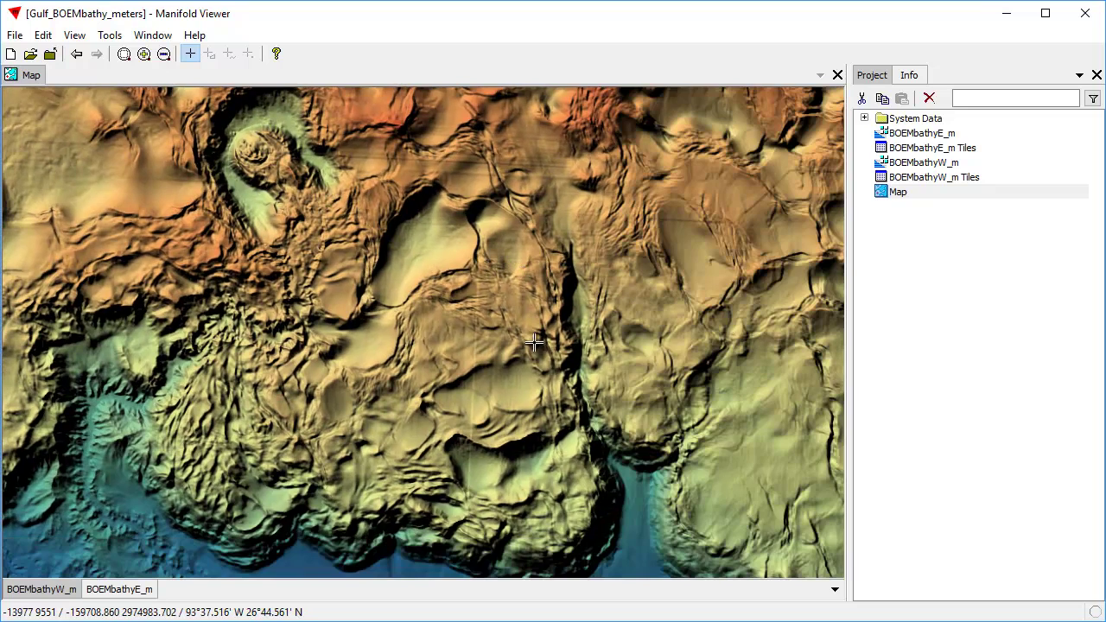
scroll(673, 210, down, 3)
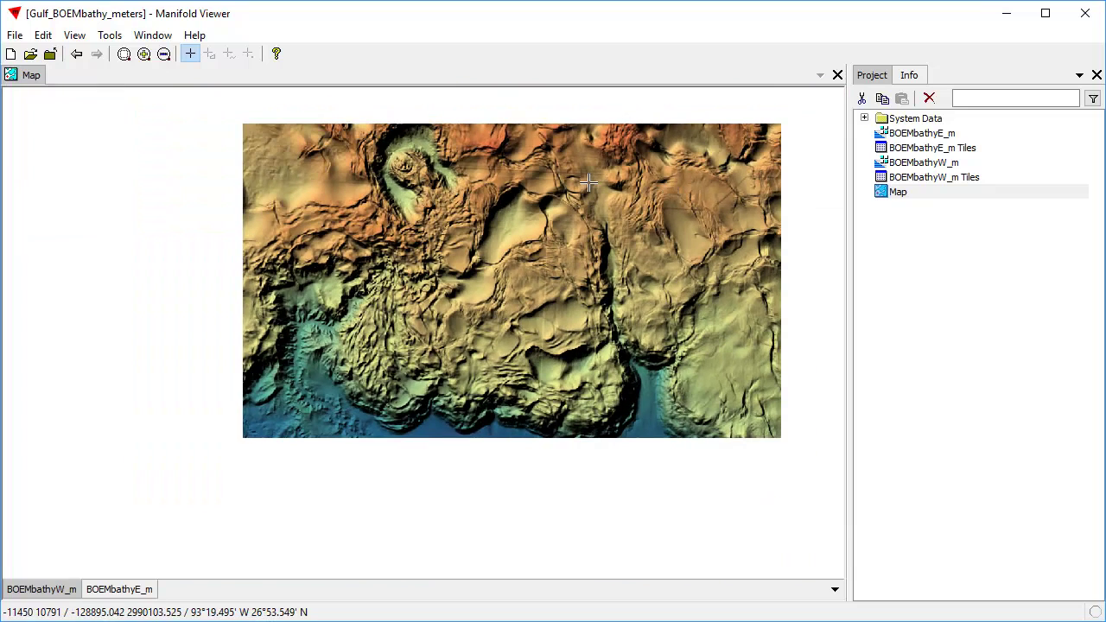
scroll(550, 169, up, 2)
drag(518, 177, 458, 327)
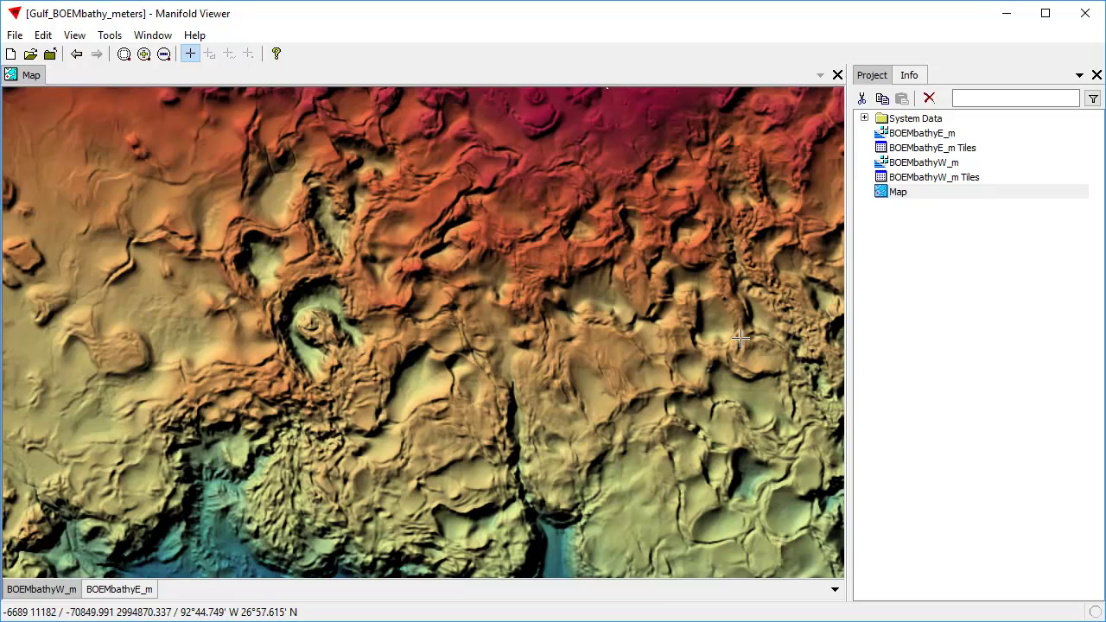
drag(761, 335, 469, 323)
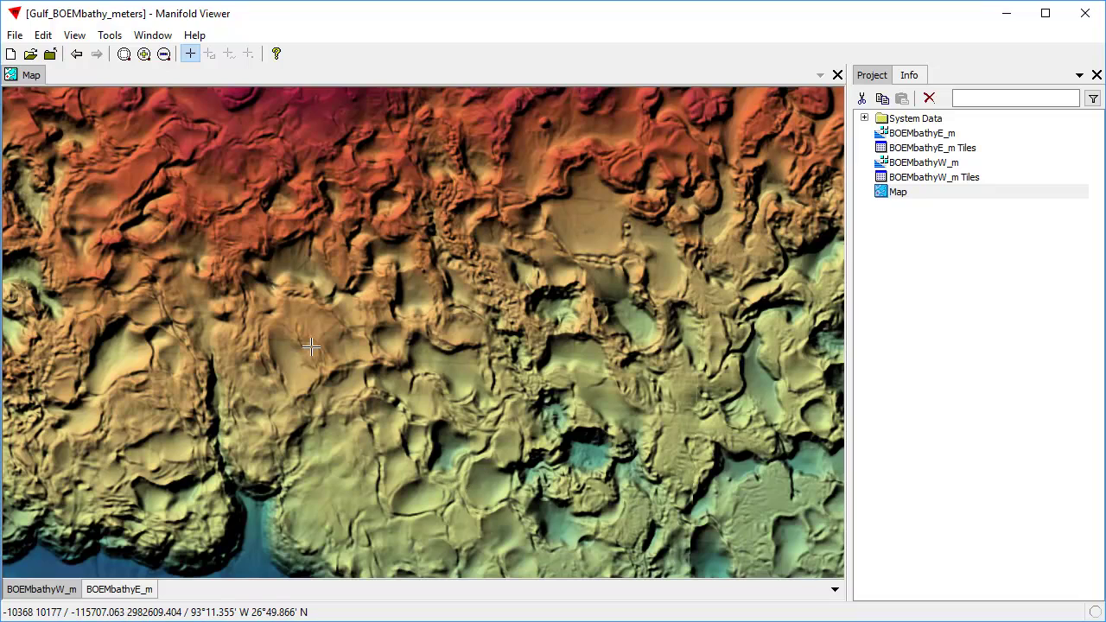
Zoom out, pan west, and box-zoom into the western seafloor channel area
scroll(311, 349, down, 1)
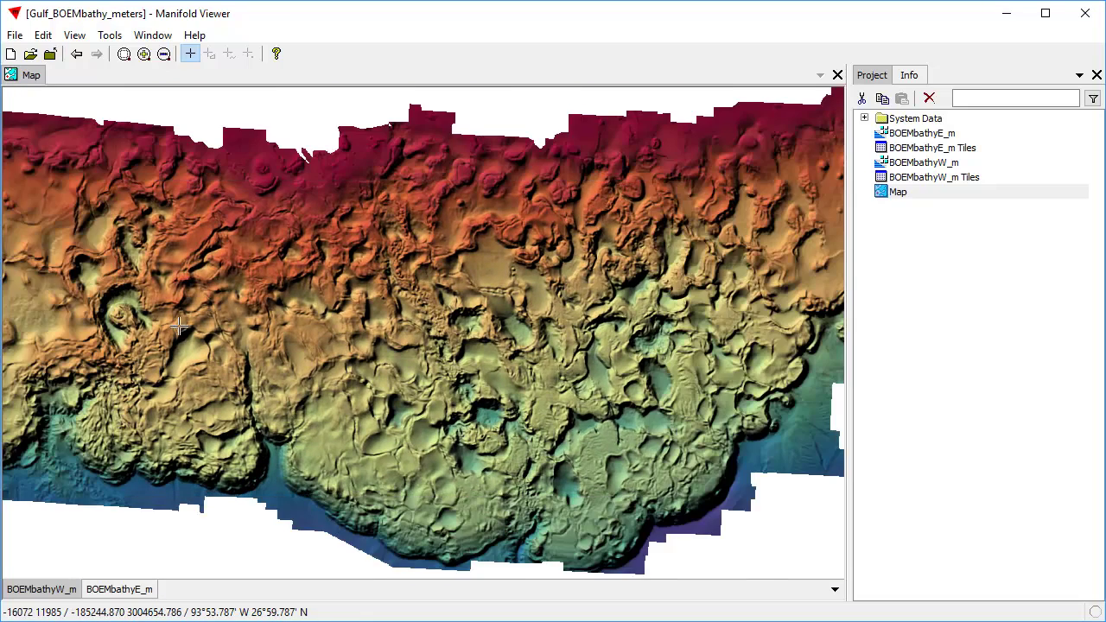
drag(194, 323, 427, 337)
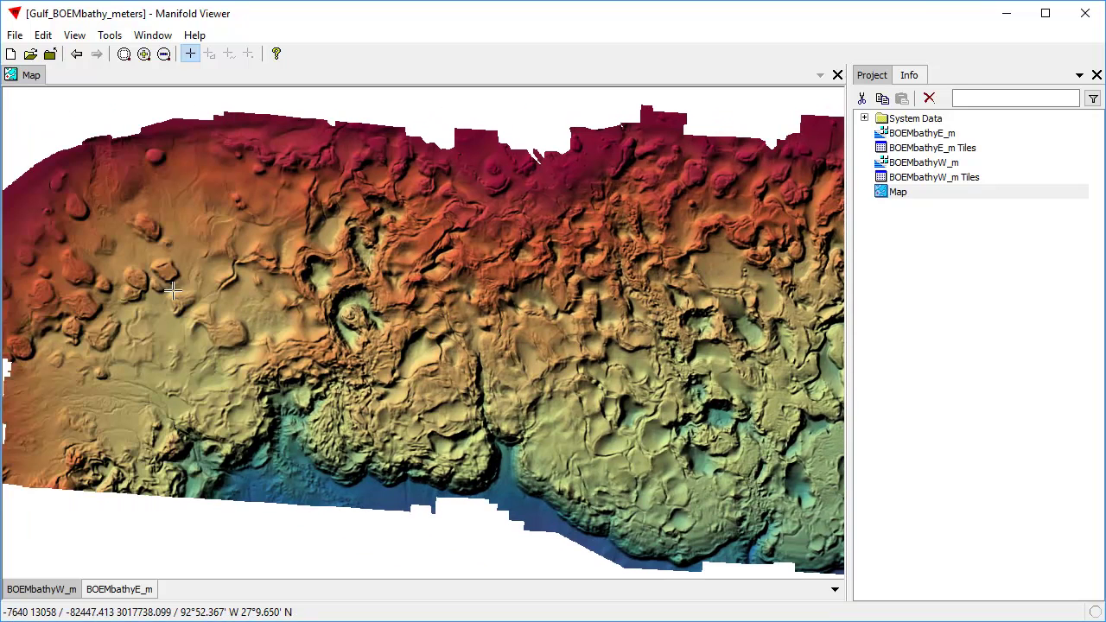
drag(48, 224, 485, 449)
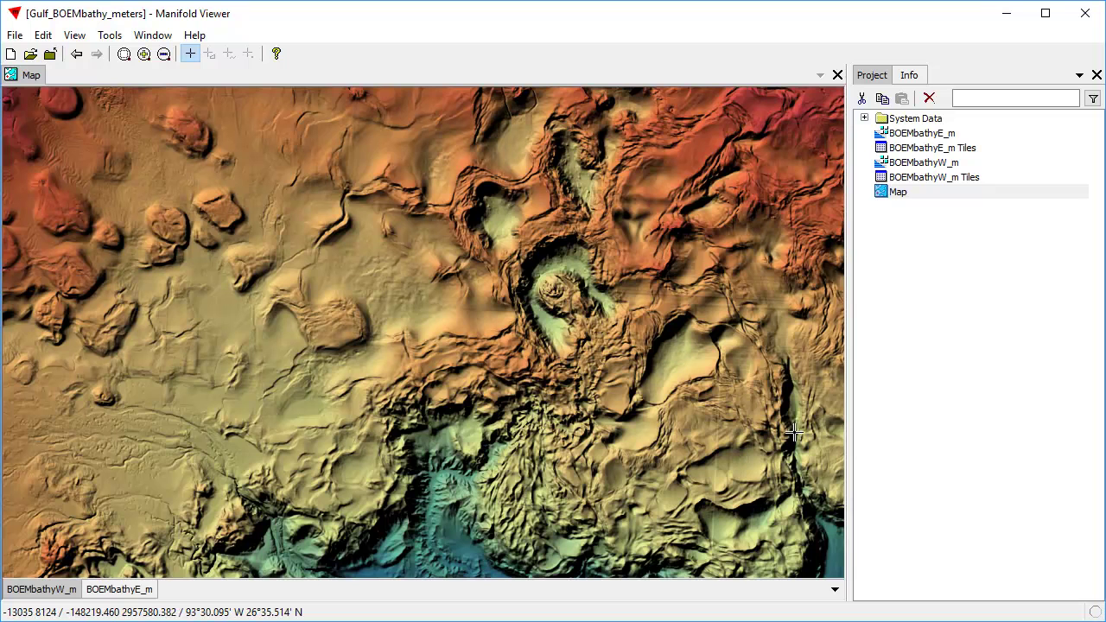
drag(260, 396, 310, 309)
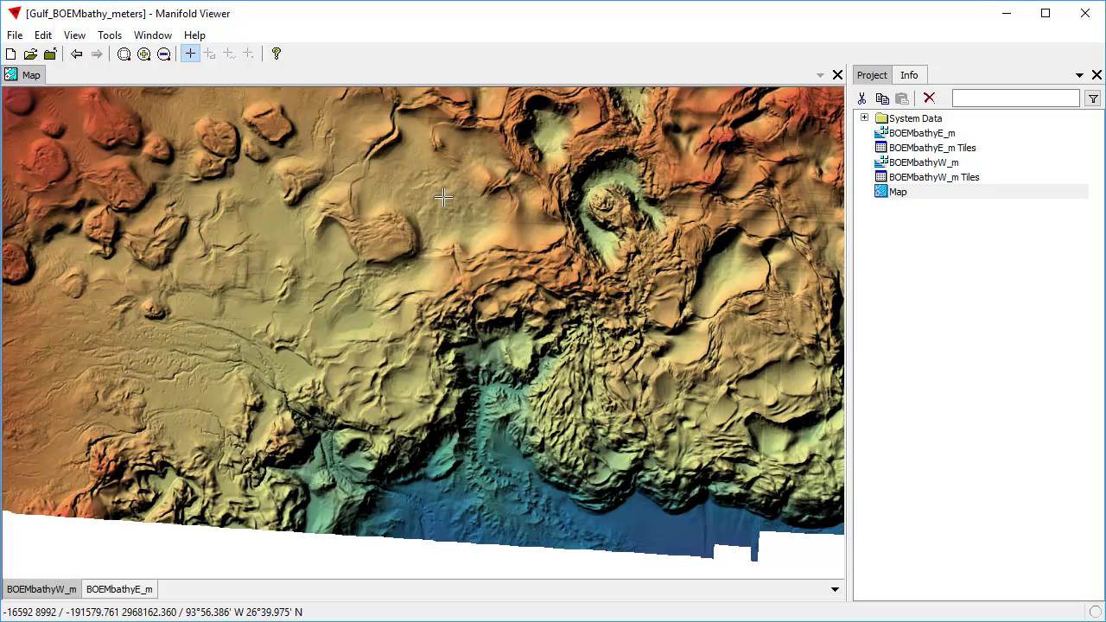
drag(72, 313, 455, 513)
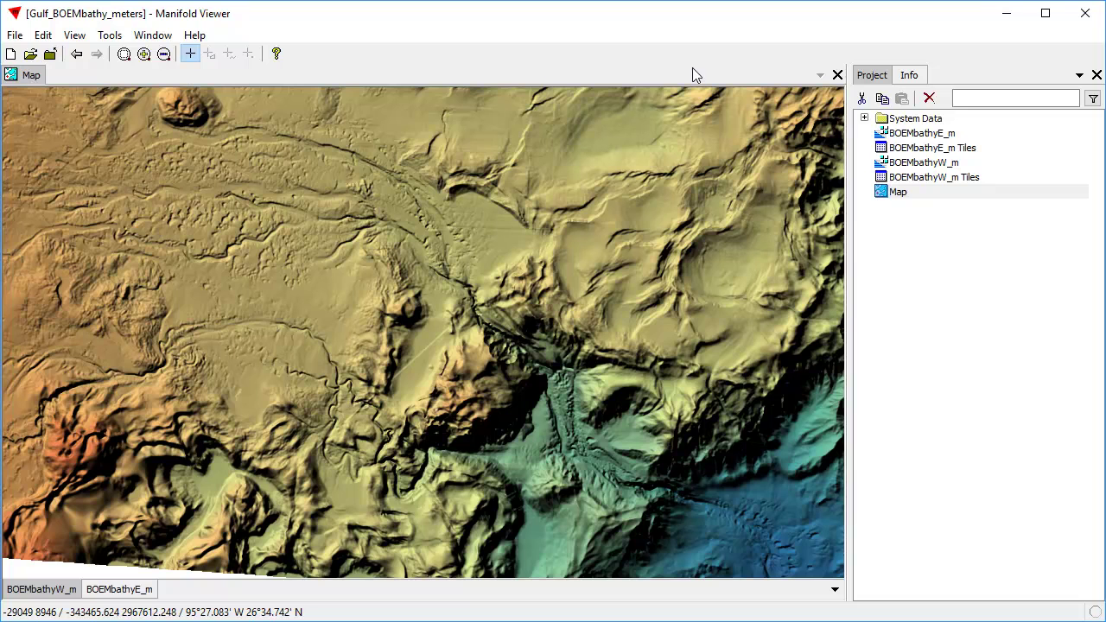
Close and reopen the Map, then box-zoom into the bathymetry
click(837, 76)
double_click(899, 192)
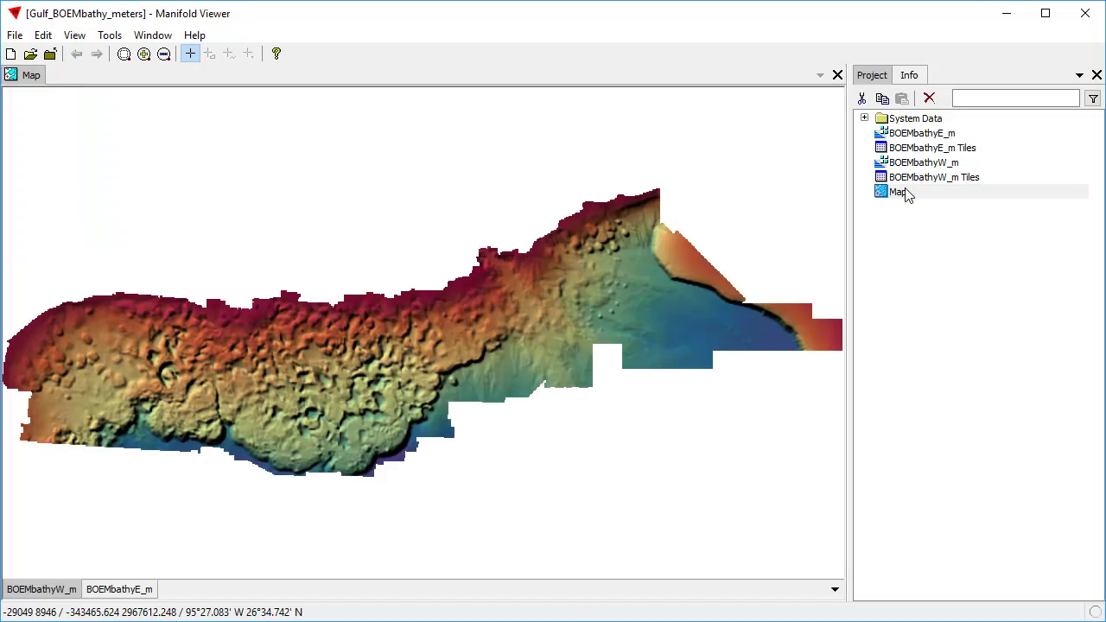
drag(123, 339, 313, 434)
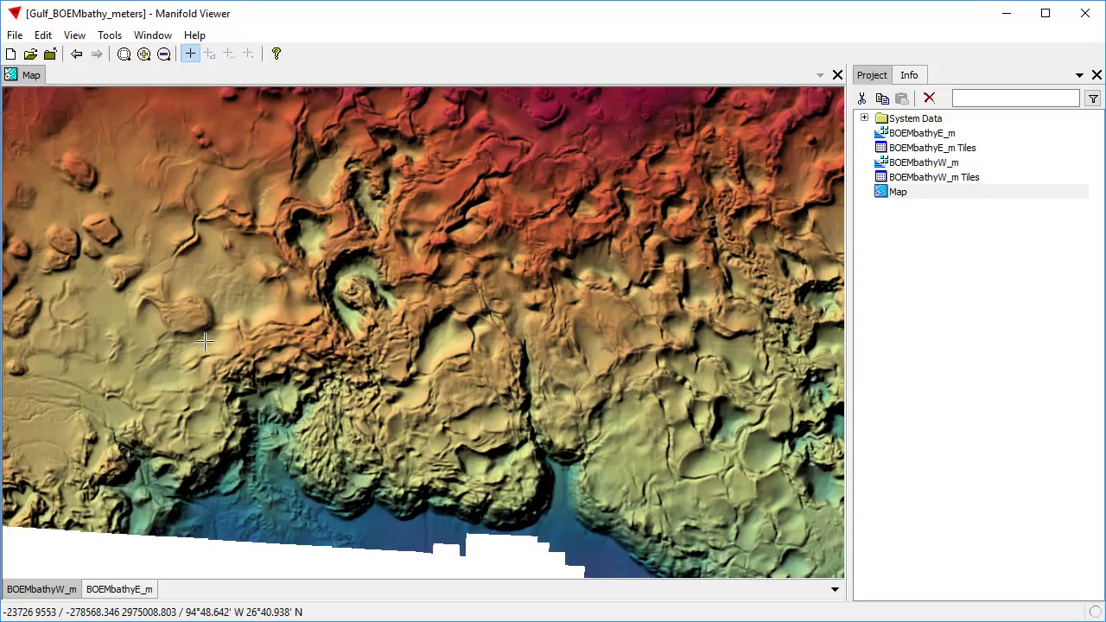
drag(113, 320, 675, 476)
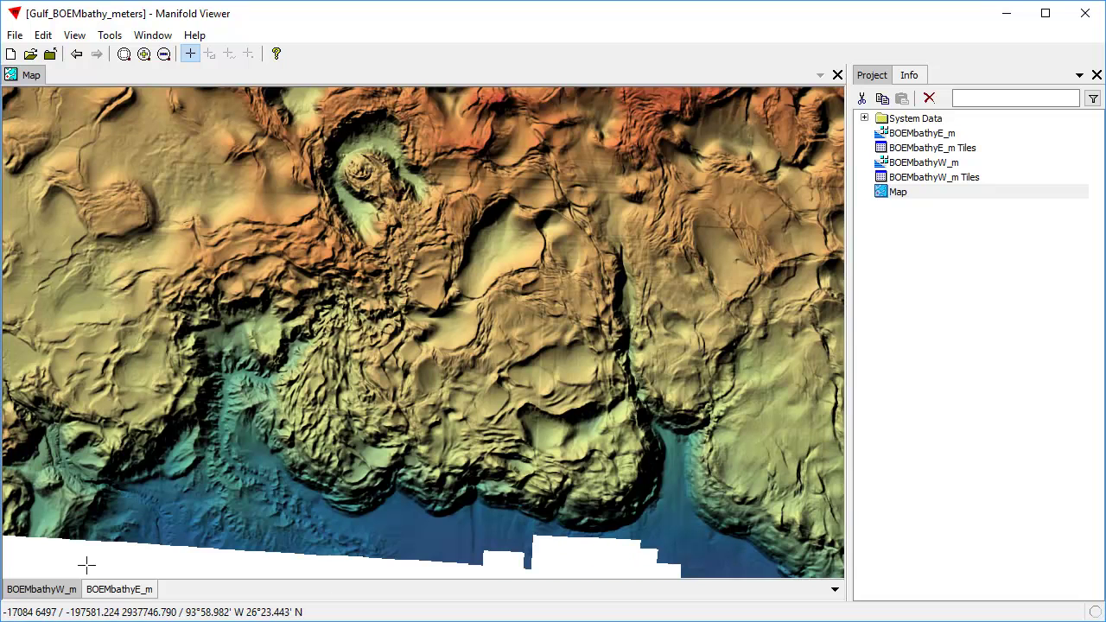
drag(667, 296, 607, 299)
scroll(607, 299, down, 3)
Toggle BOEMbathyW_m and BOEMbathyE_m visibility, ending with both layers shown
click(50, 590)
click(117, 596)
drag(501, 370, 272, 412)
scroll(470, 339, down, 1)
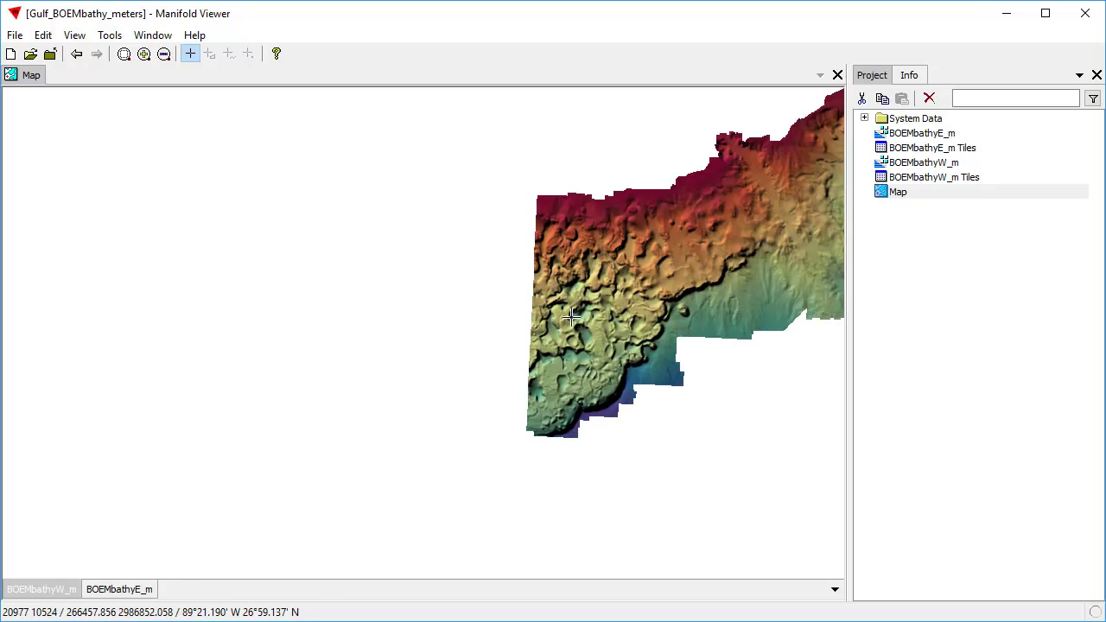
click(57, 591)
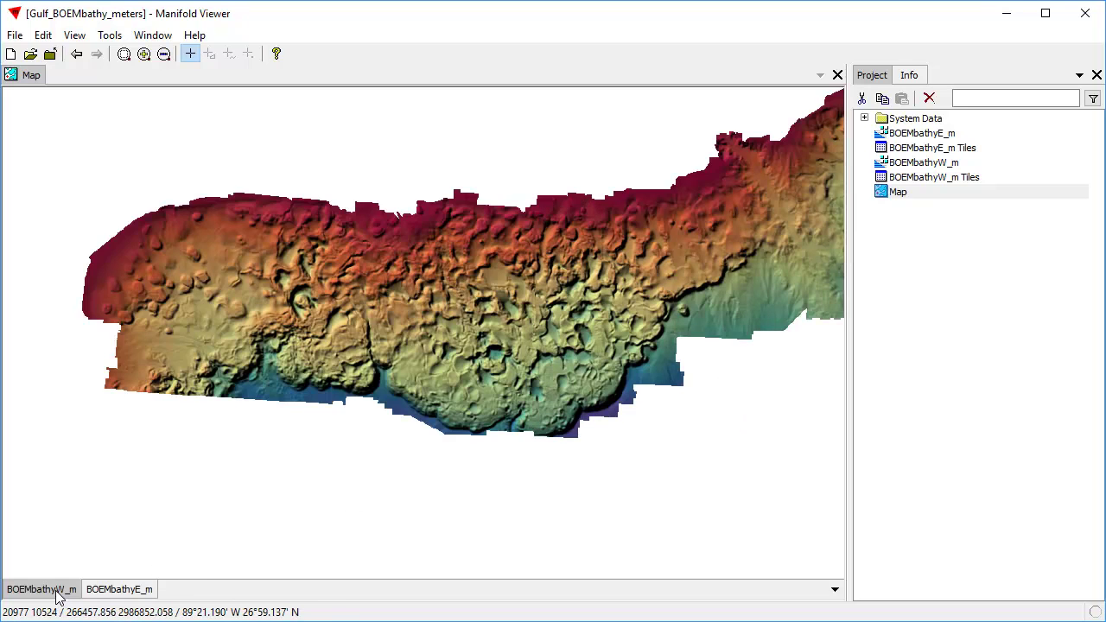
click(57, 592)
click(131, 593)
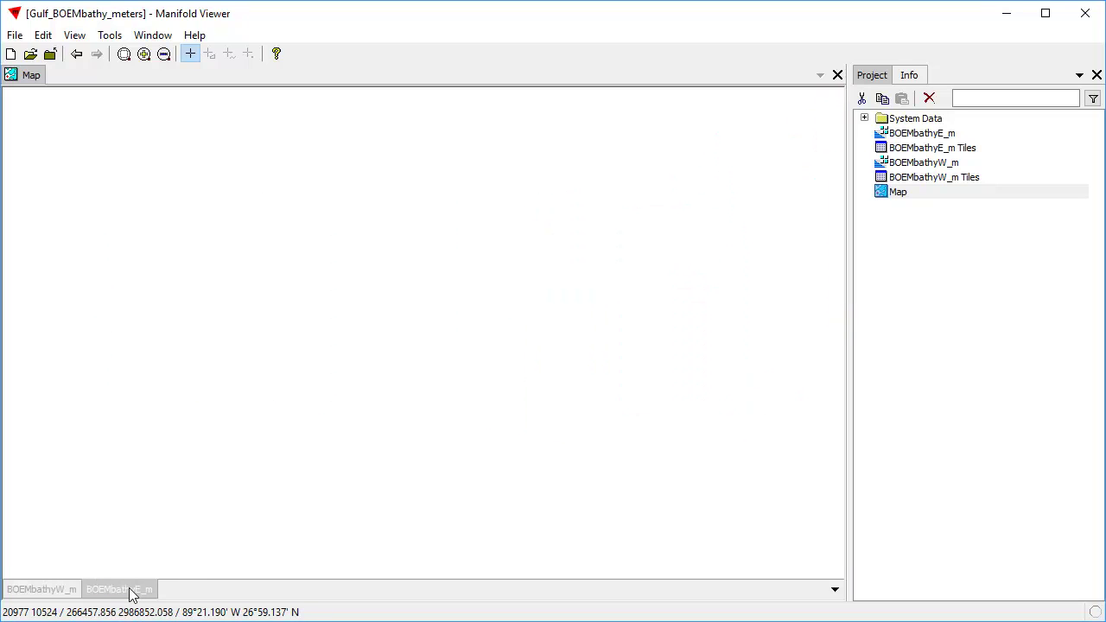
click(134, 593)
click(51, 592)
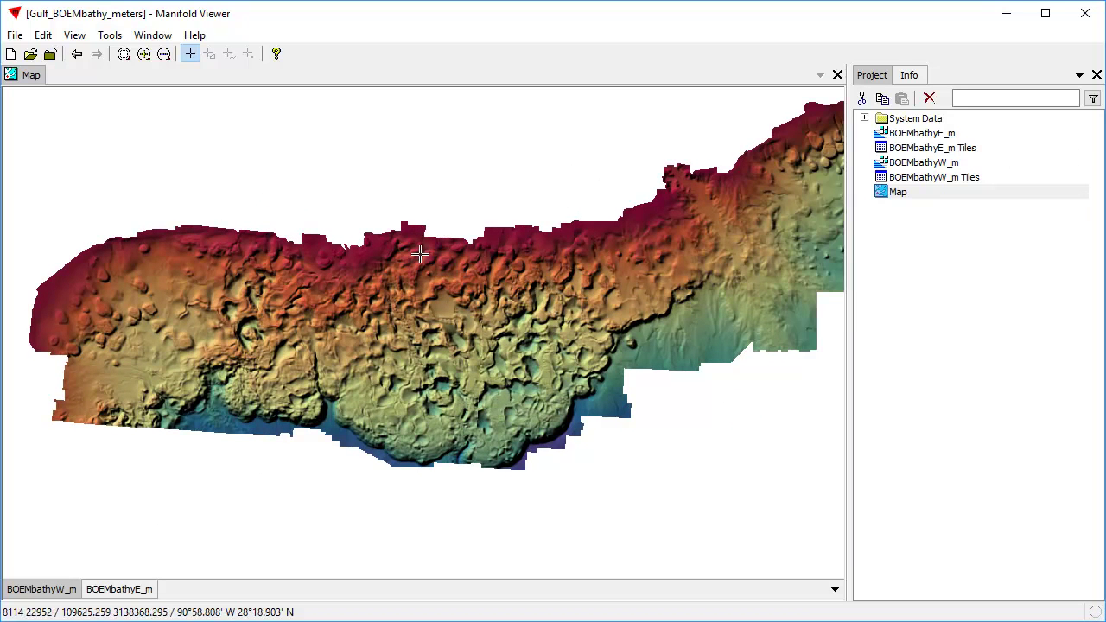
Open the BOEMbathyW_m image in its own view and pan around it
click(938, 167)
click(938, 167)
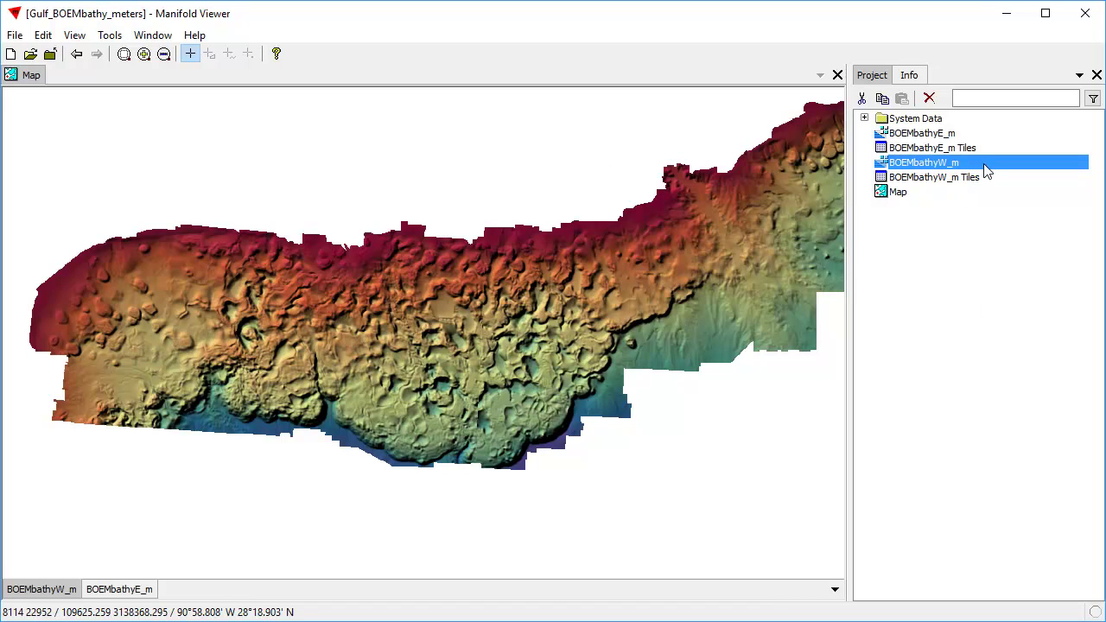
double_click(958, 170)
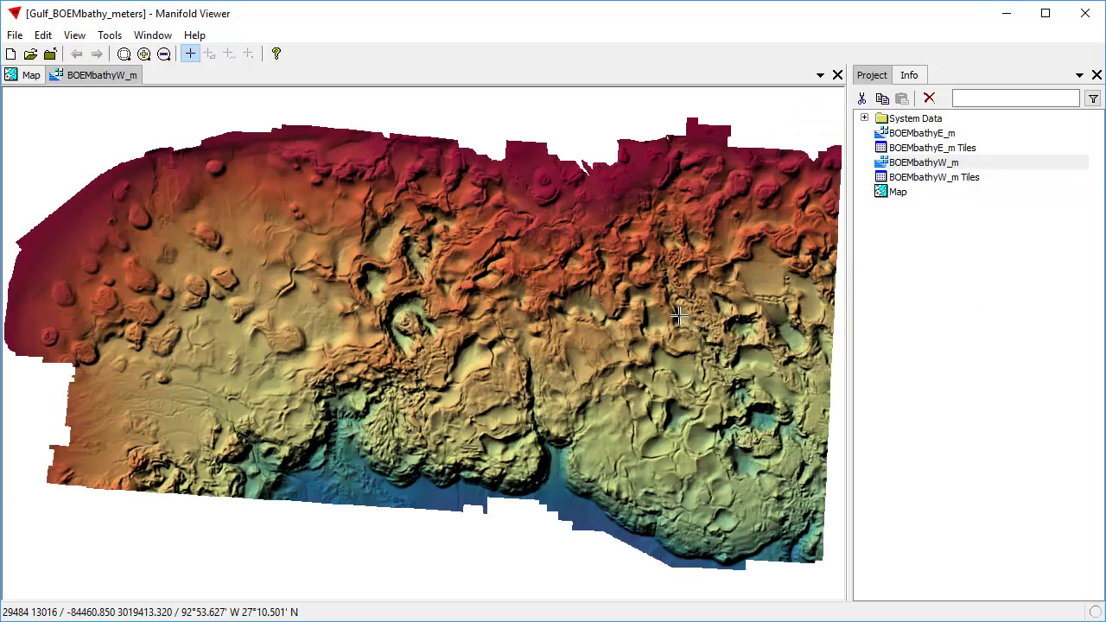
drag(677, 308, 626, 320)
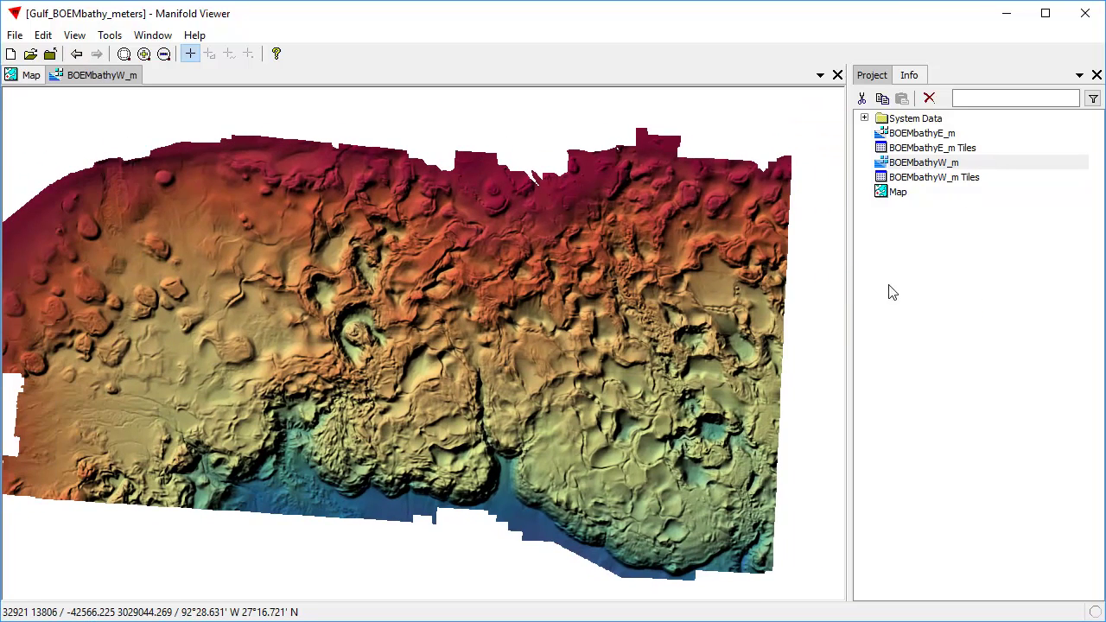
Check BOEMbathyW_m properties without changes, then select the BOEMbathyW_m Tiles table
right_click(915, 163)
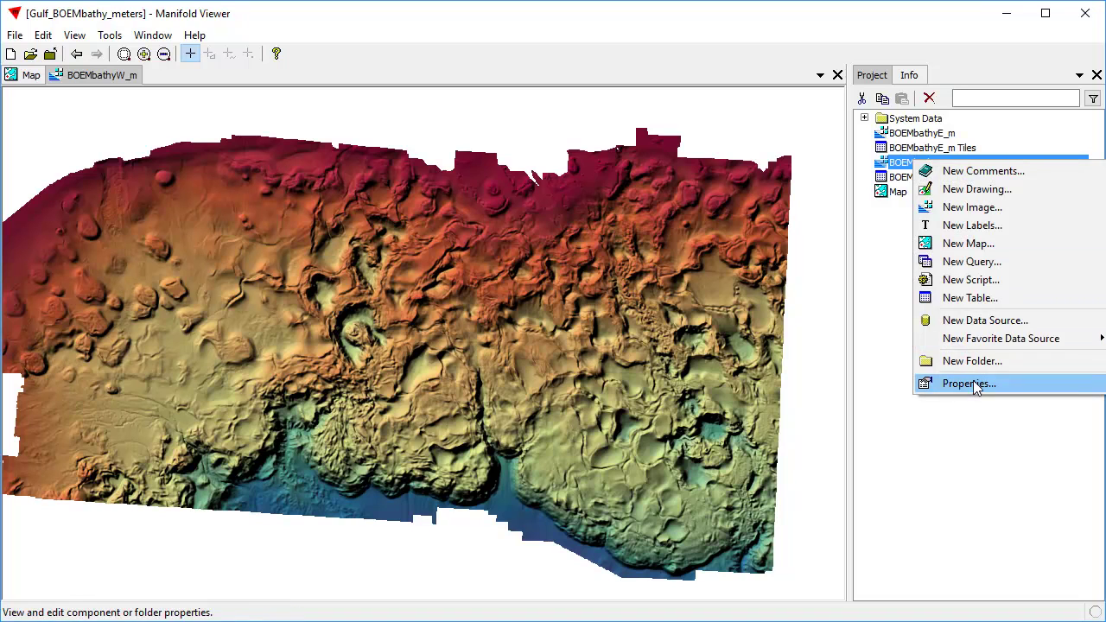
click(977, 384)
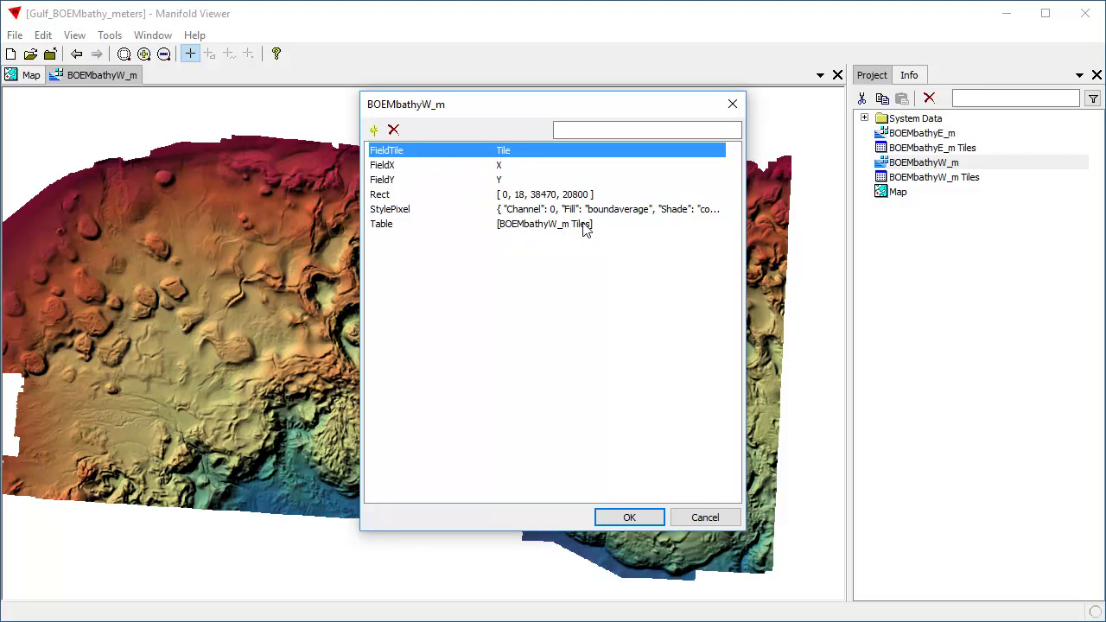
click(705, 520)
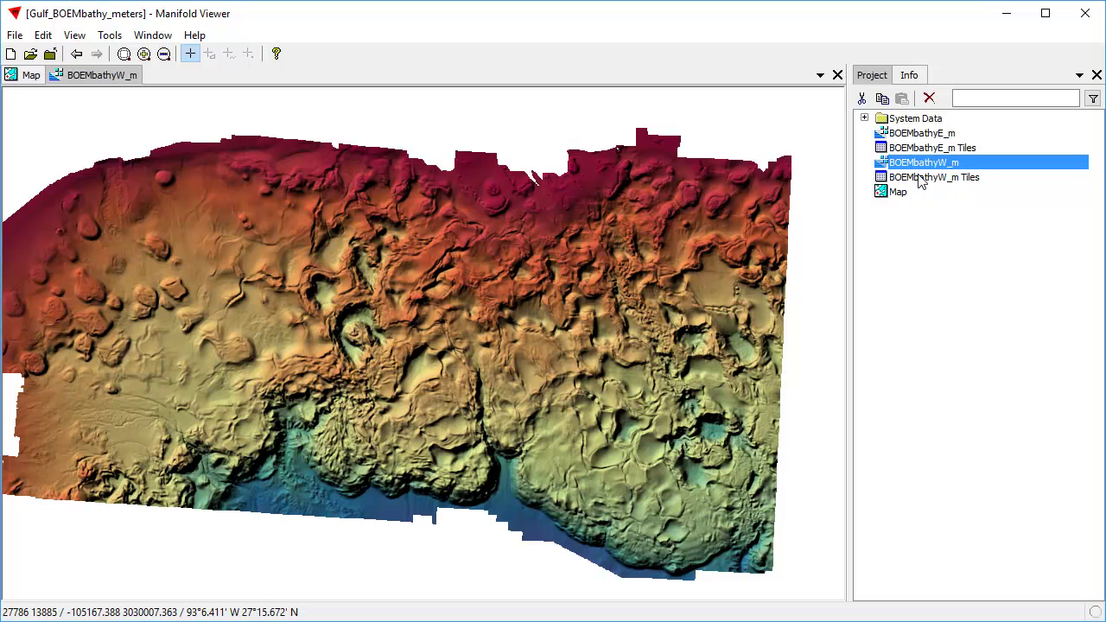
click(951, 181)
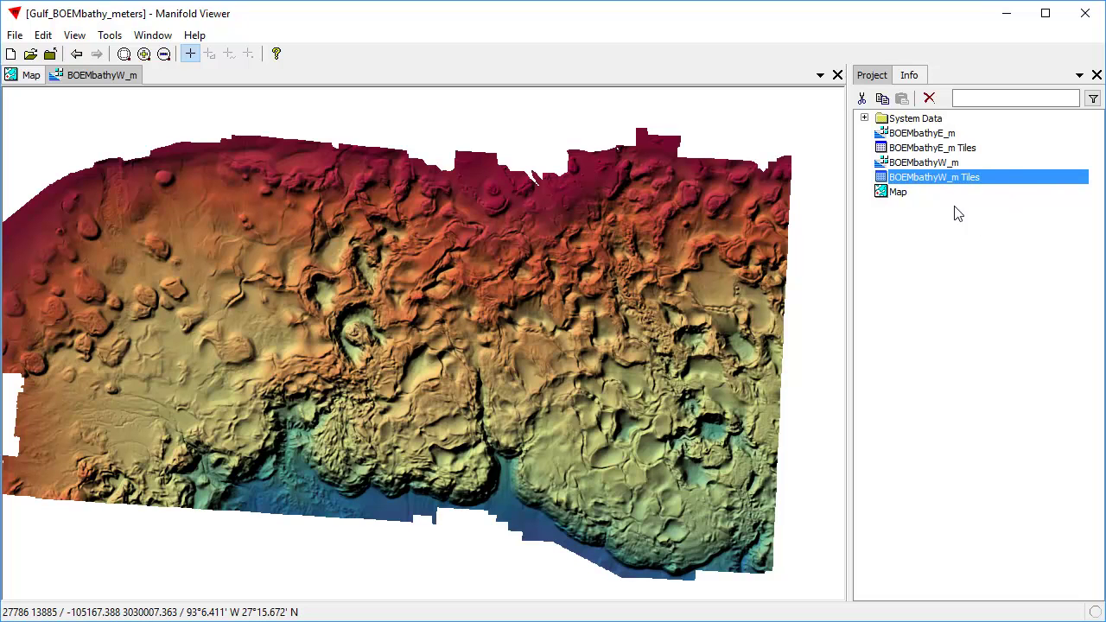
Open BOEMbathyW_m Tiles, widen the Tile column, jump to the last record, and view Info
double_click(985, 186)
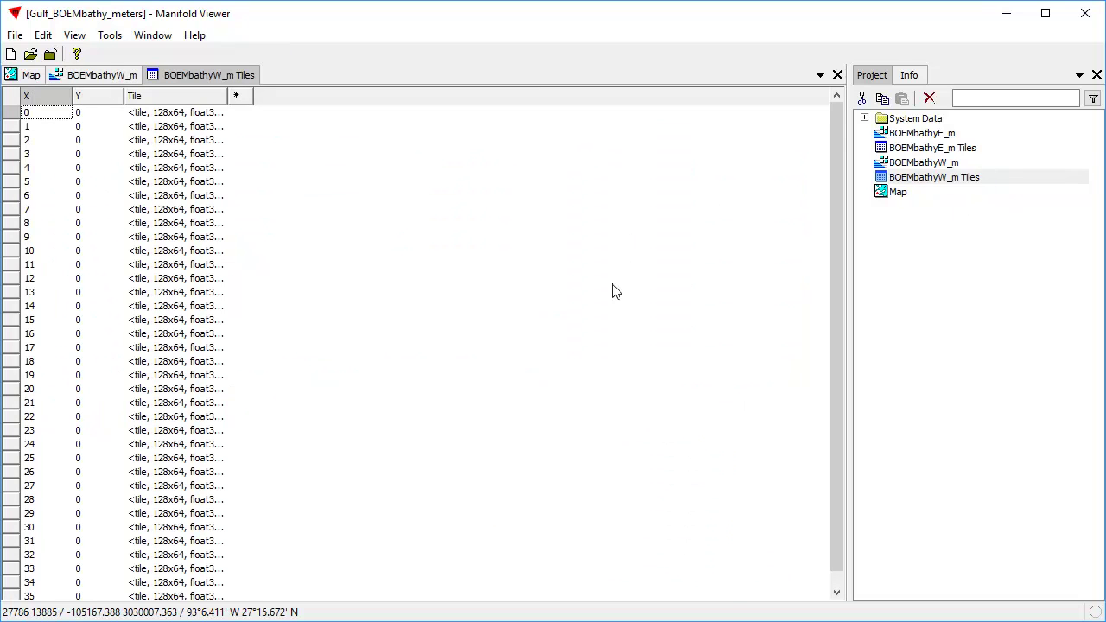
drag(235, 100, 363, 100)
key(ctrl+End)
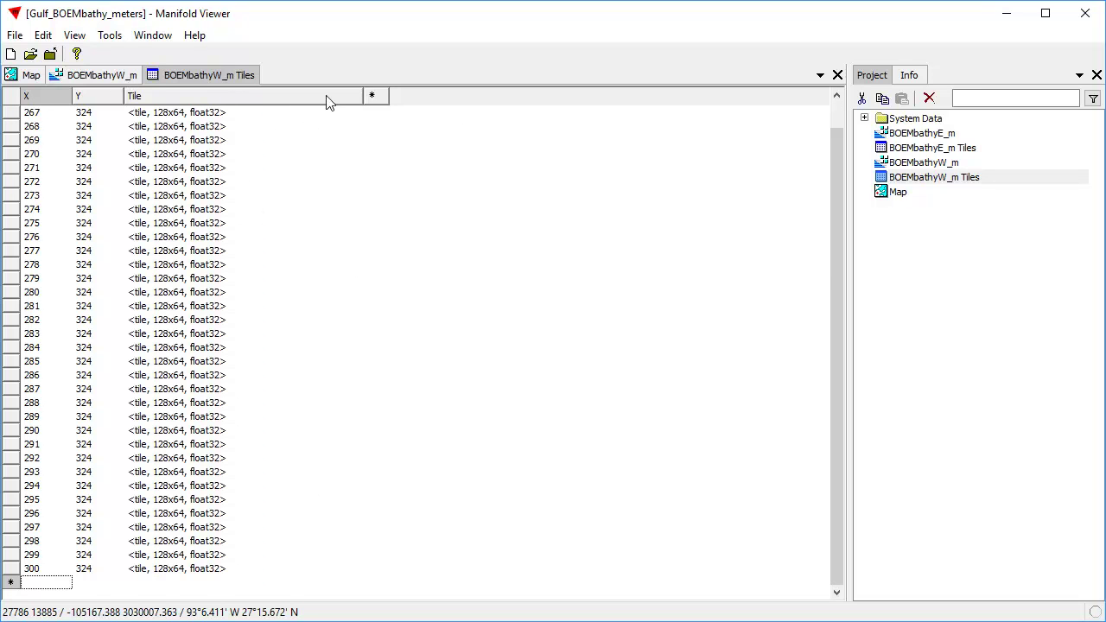
click(913, 76)
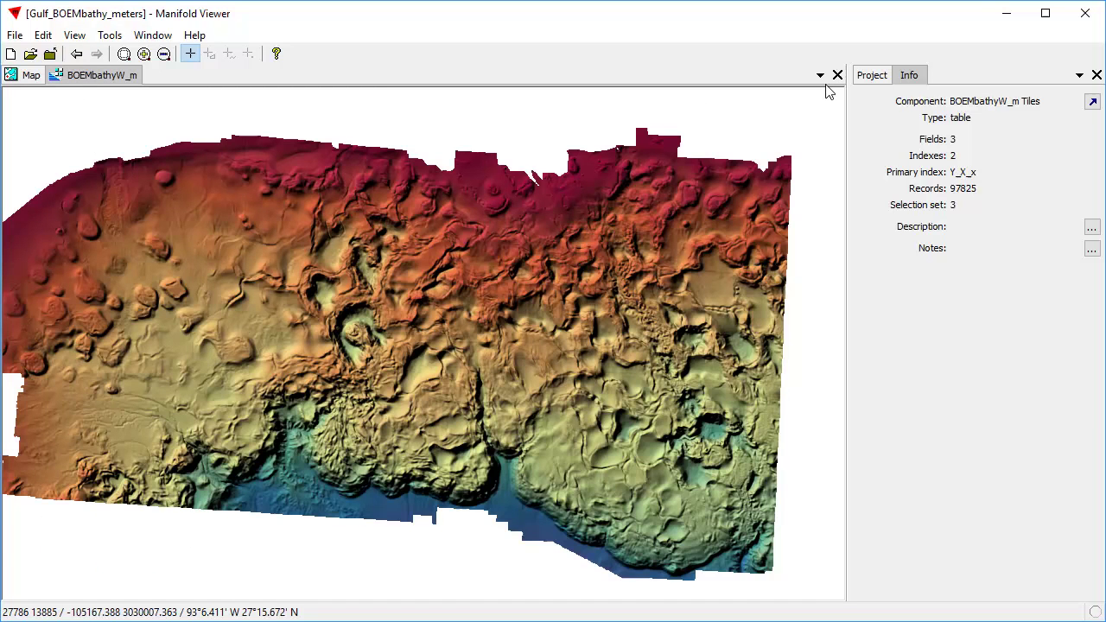
Close the tiles table, zoom around the western image, then close its view
click(837, 75)
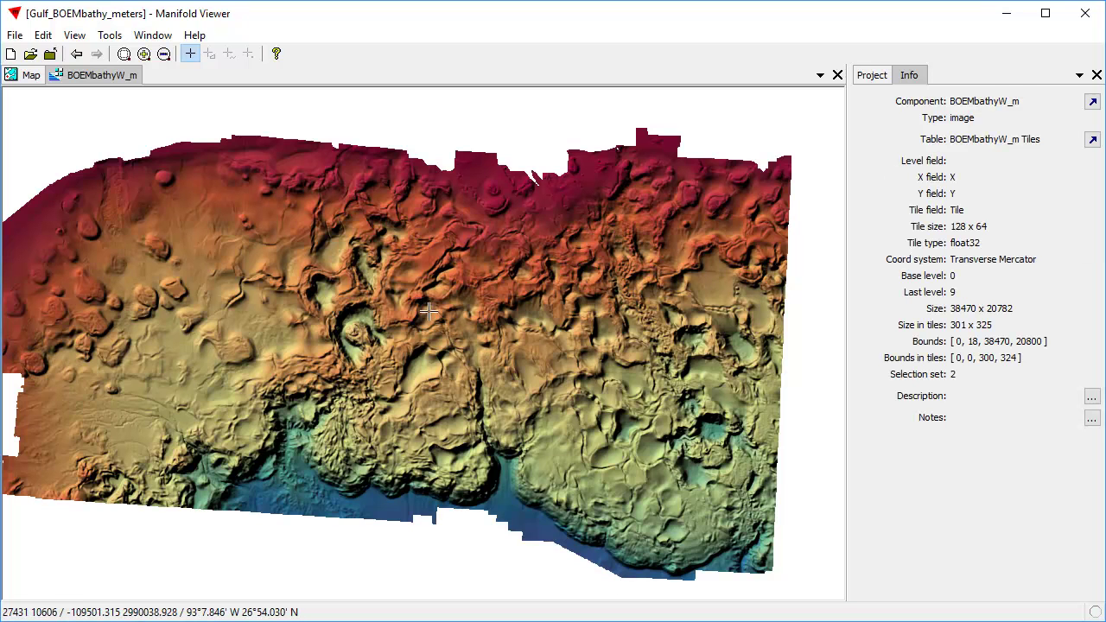
drag(201, 305, 510, 499)
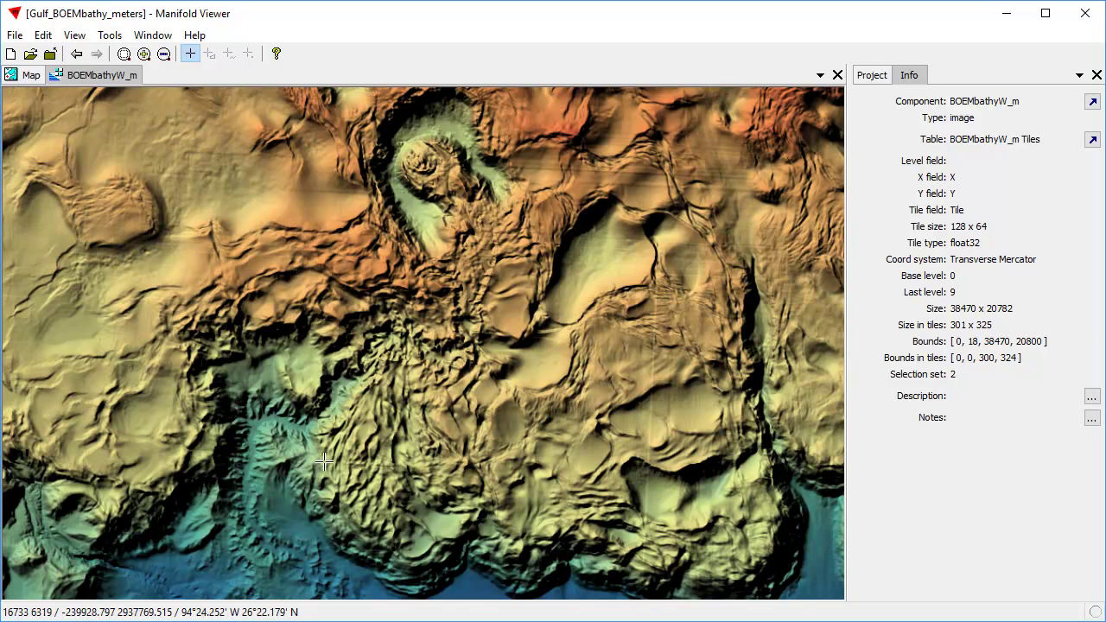
scroll(446, 405, down, 2)
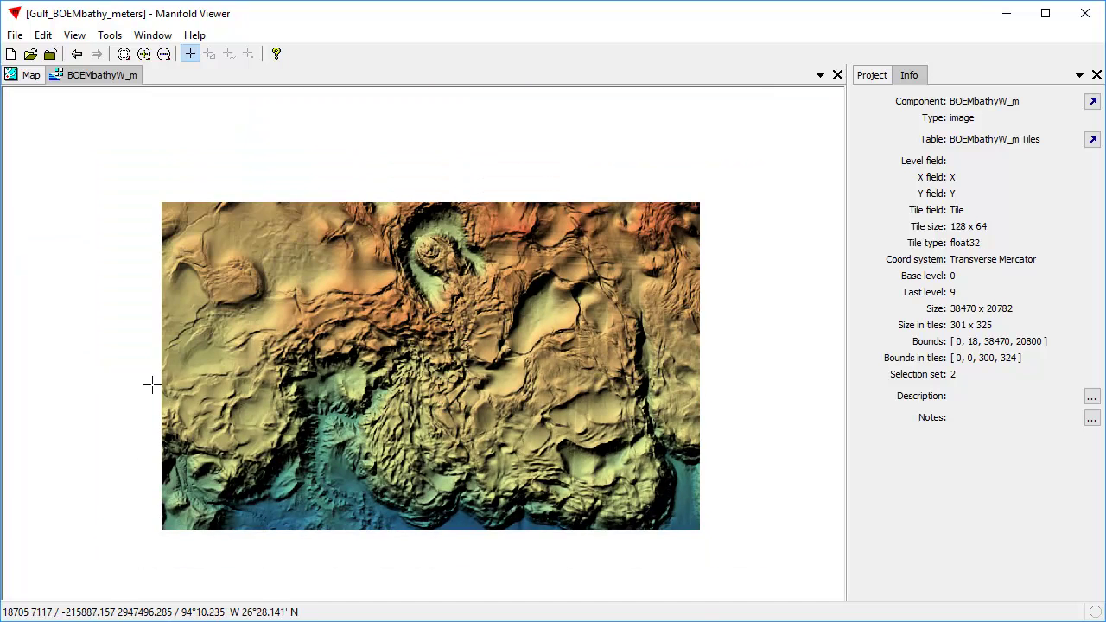
scroll(152, 393, up, 2)
drag(179, 330, 505, 451)
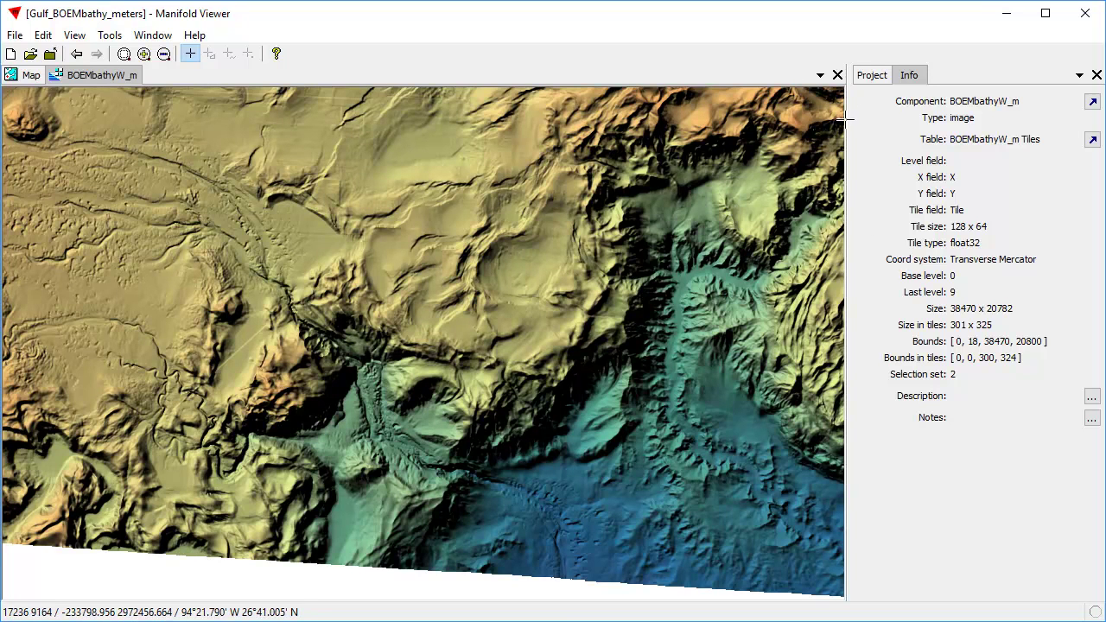
click(838, 75)
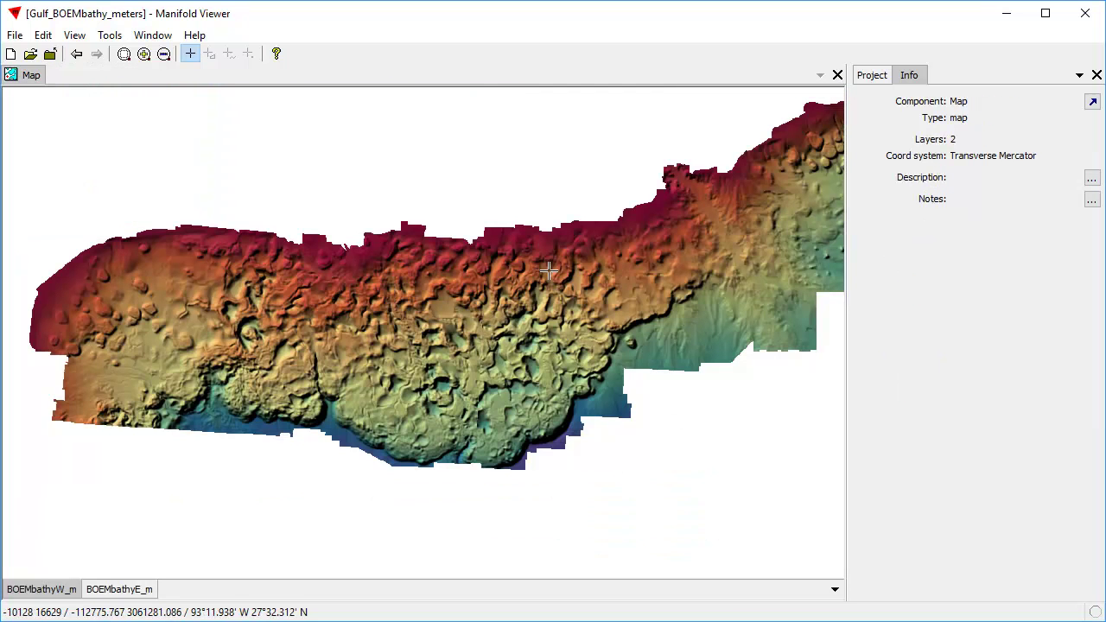
Inspect BOEMbathyW_m's properties from the Project pane and cancel
click(861, 80)
click(938, 164)
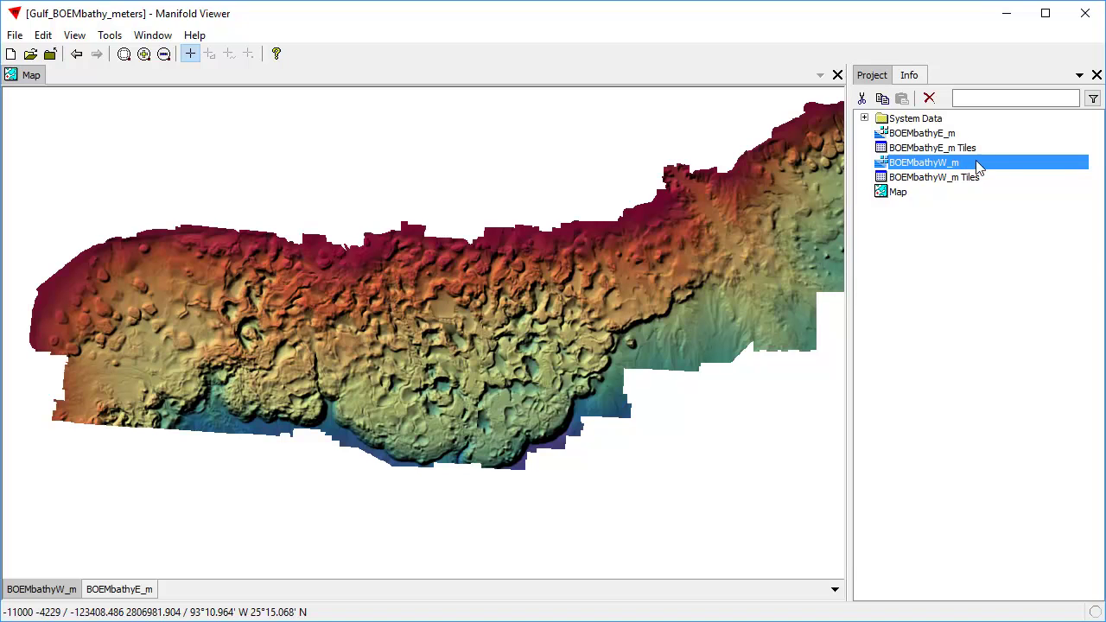
right_click(975, 165)
click(1046, 393)
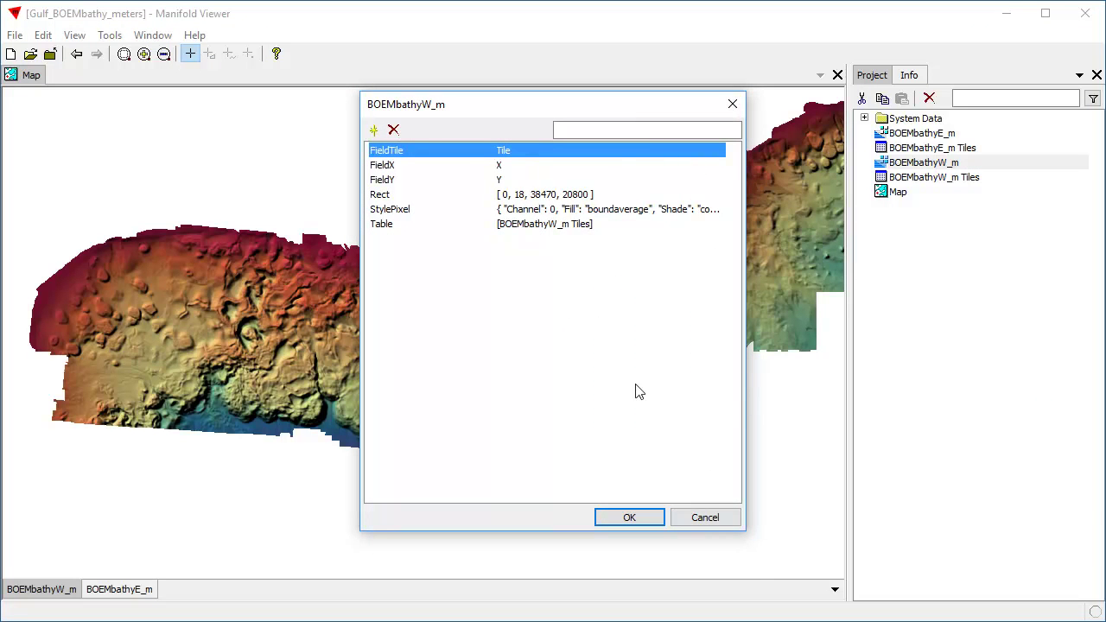
click(723, 524)
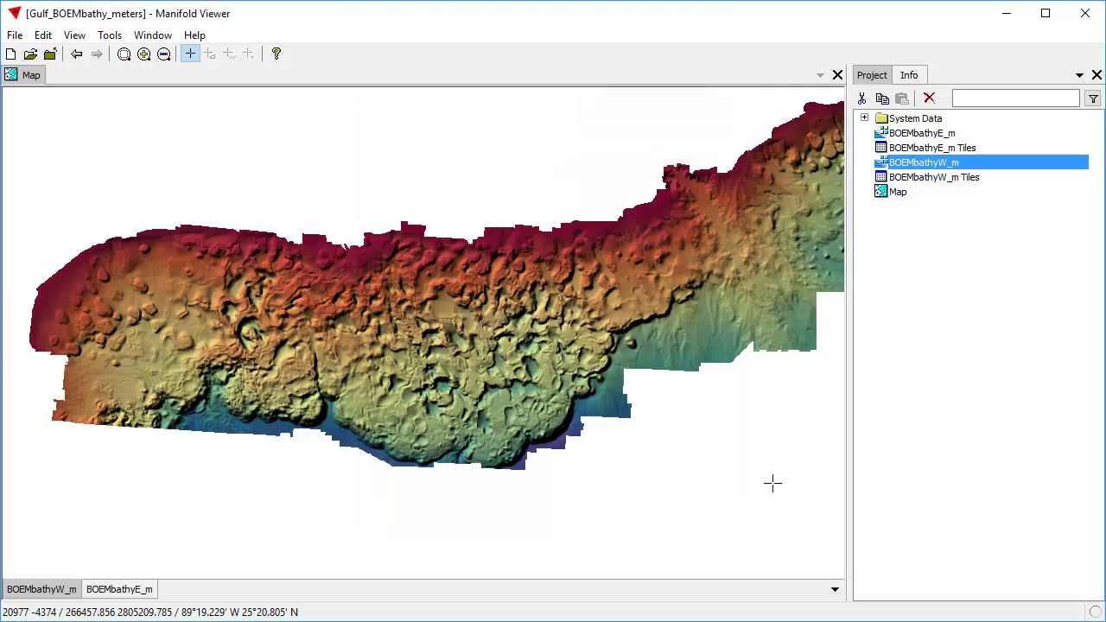
Copy the BOEMbathyW_m image to the clipboard with Ctrl+C
click(945, 180)
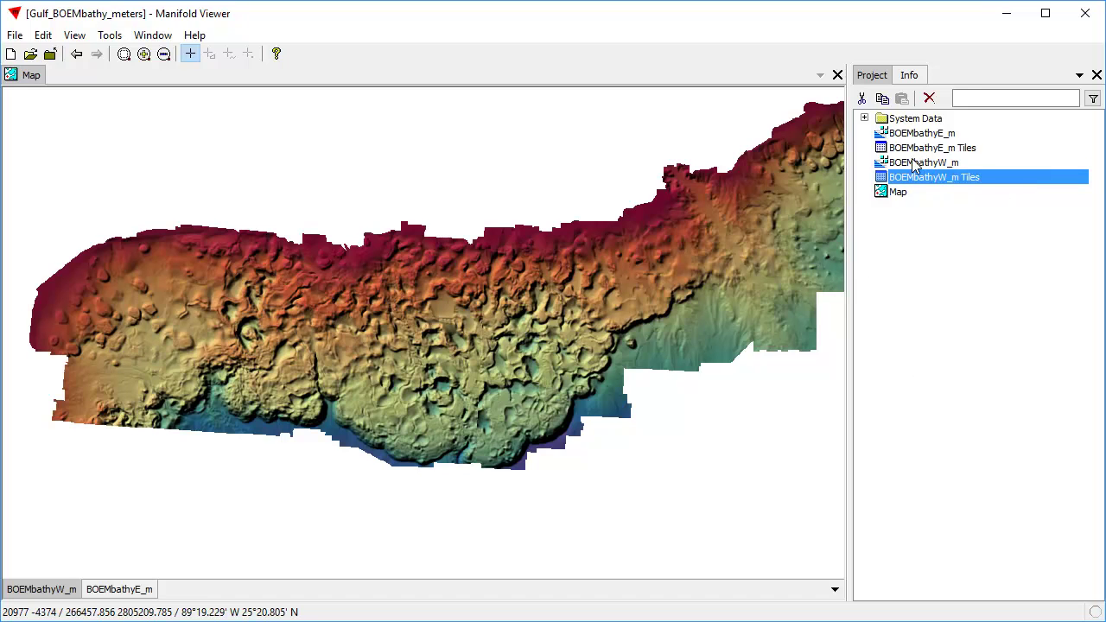
click(914, 165)
key(ctrl+c)
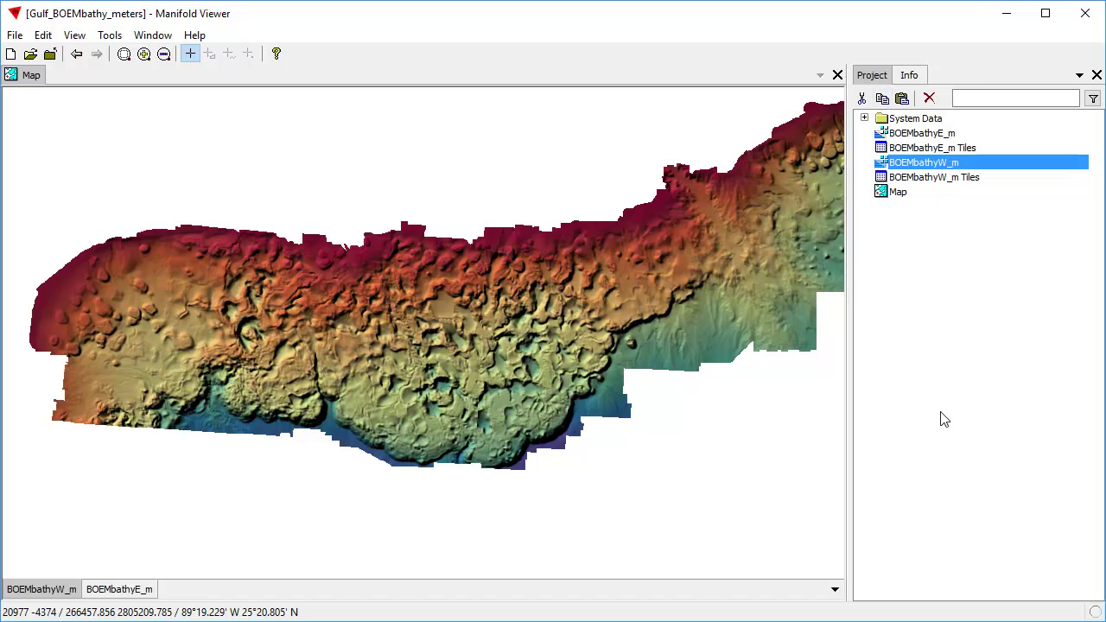
Paste a copy of BOEMbathyW_m into the project and rename it 'John'
click(902, 98)
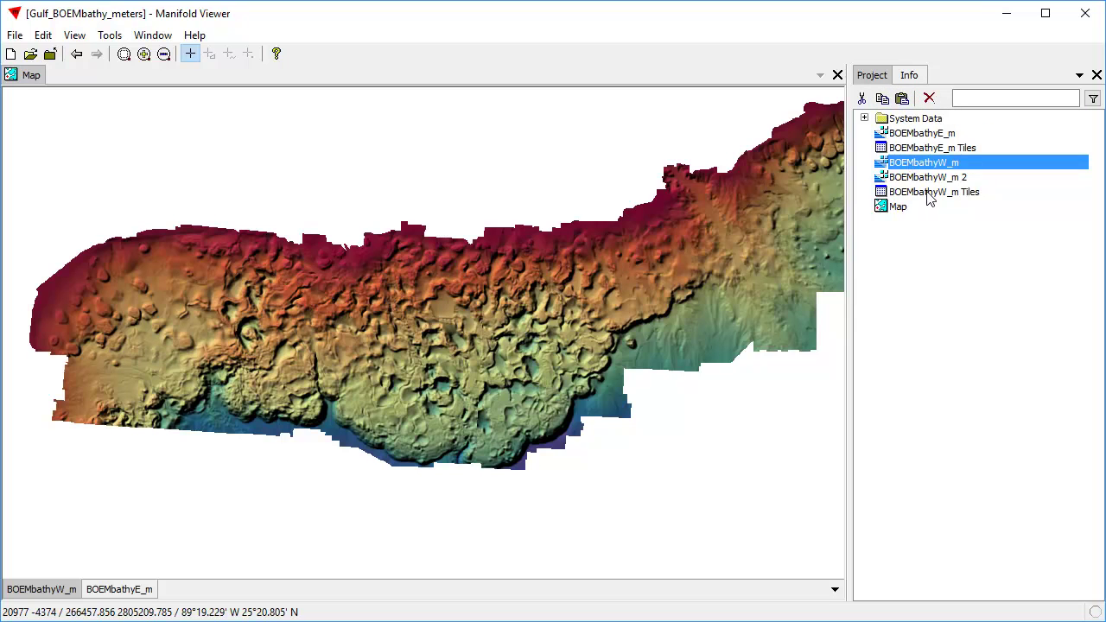
click(930, 178)
key(F2)
text(Jo)
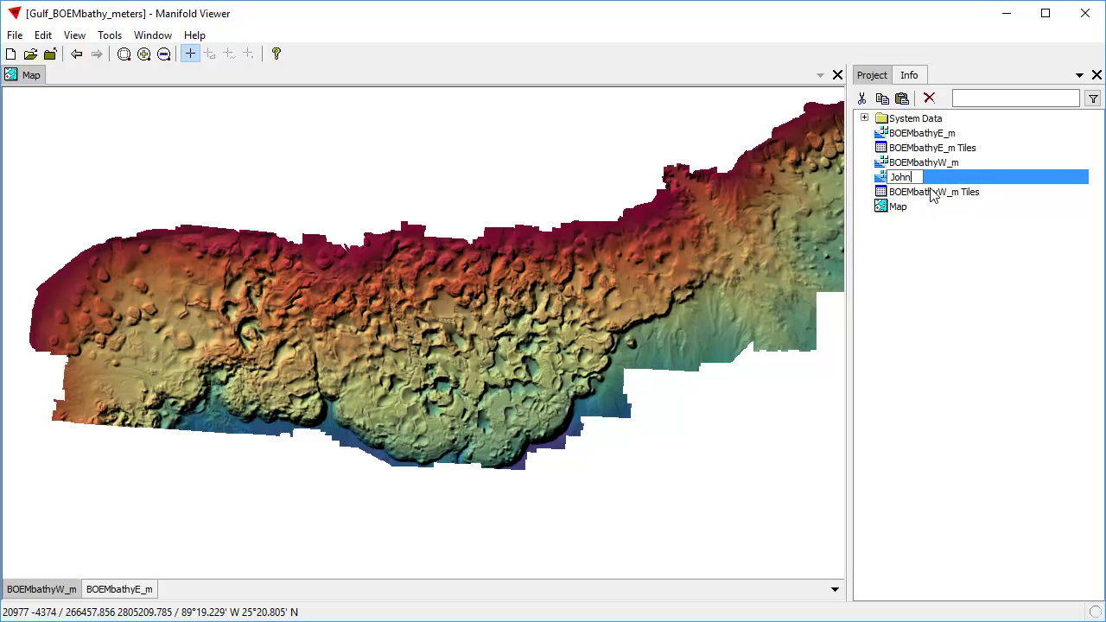
text(hn)
key(Return)
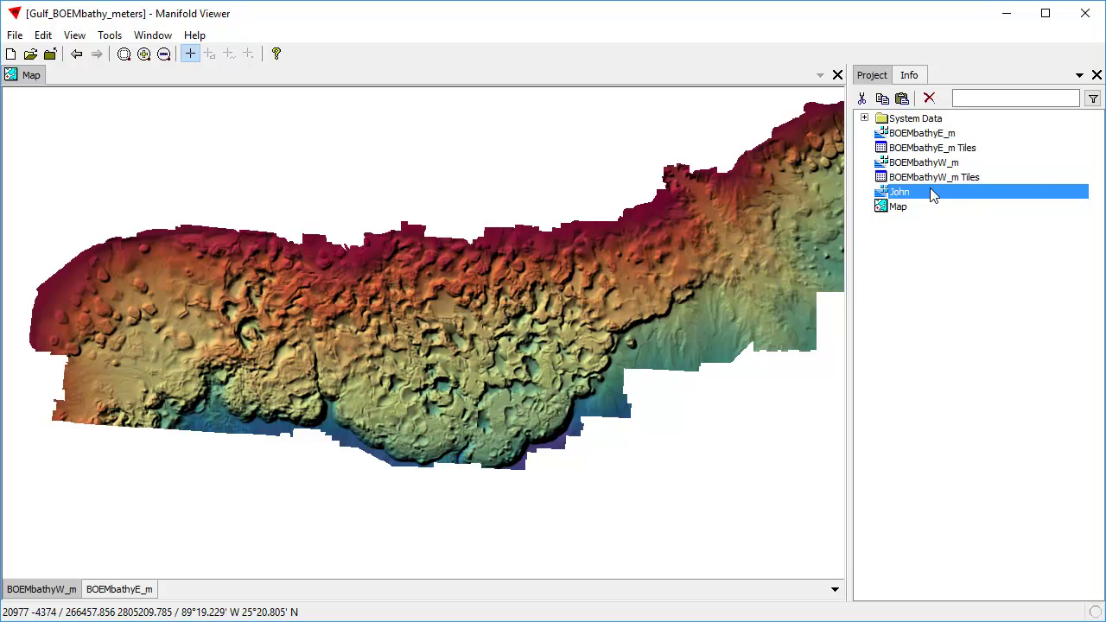
Preview John in its own view, then add it to the map as a layer
double_click(930, 197)
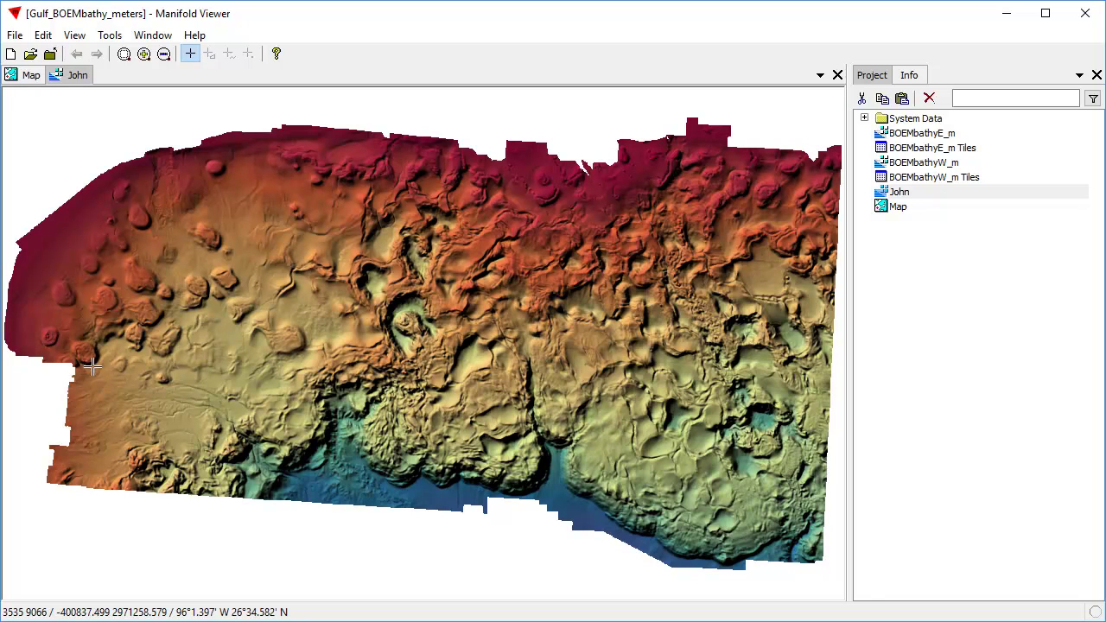
click(837, 75)
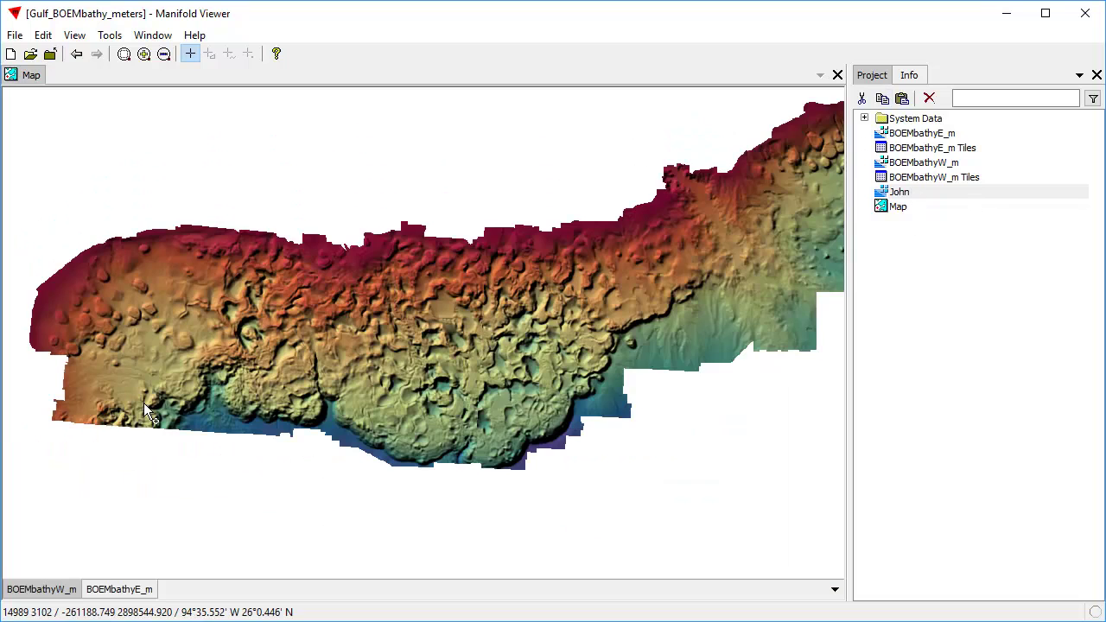
drag(143, 402, 116, 401)
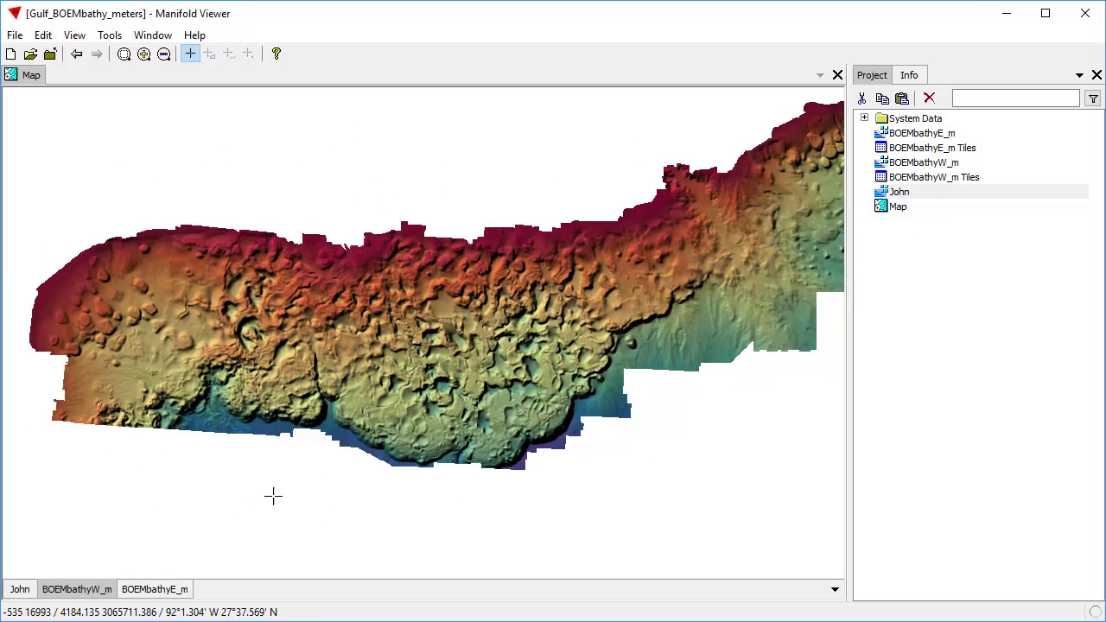
Reverse the colours of all ten John style breaks and apply them
click(20, 589)
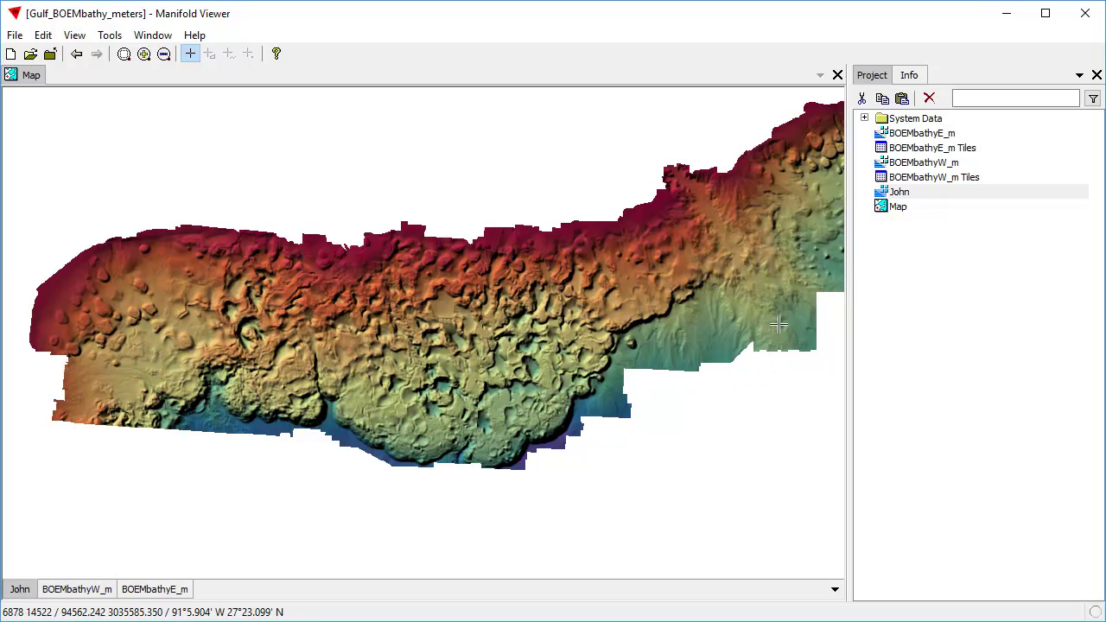
click(42, 34)
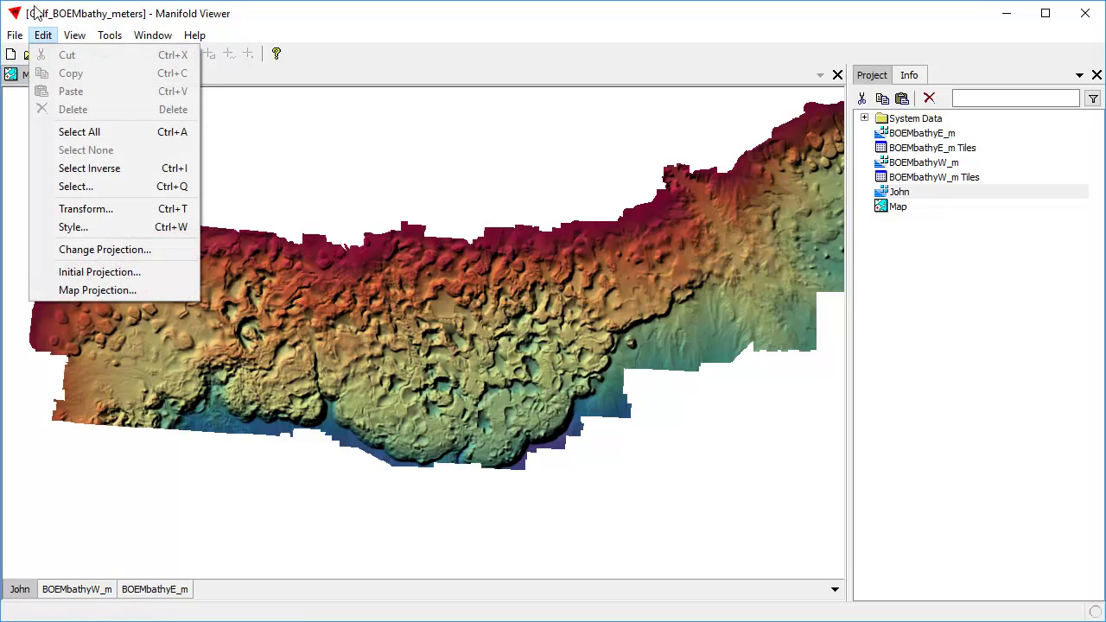
click(86, 228)
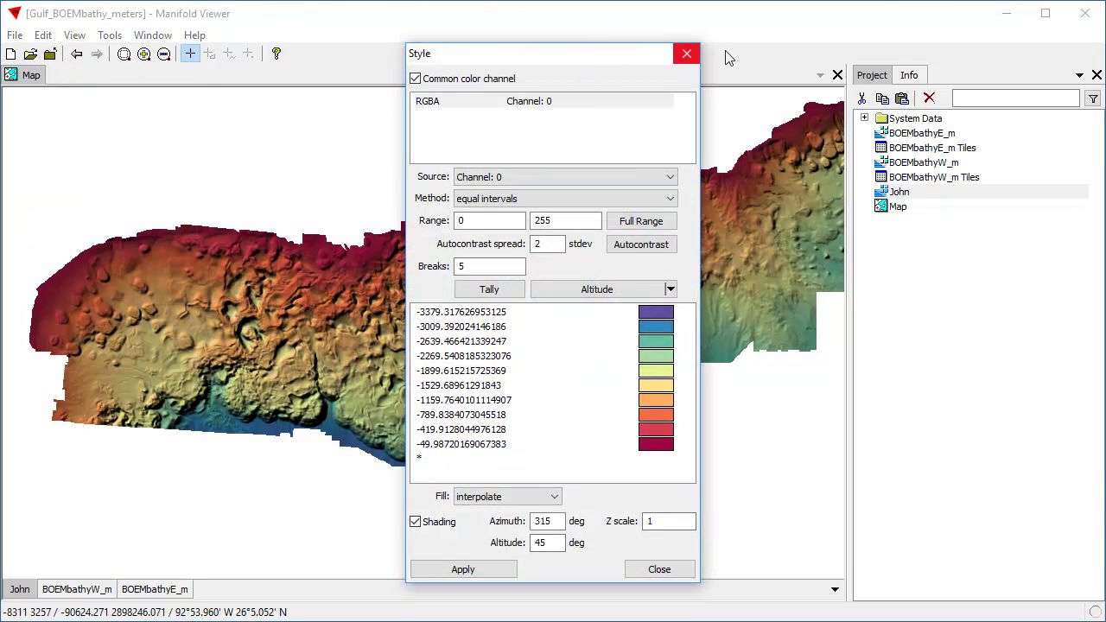
drag(629, 58, 728, 42)
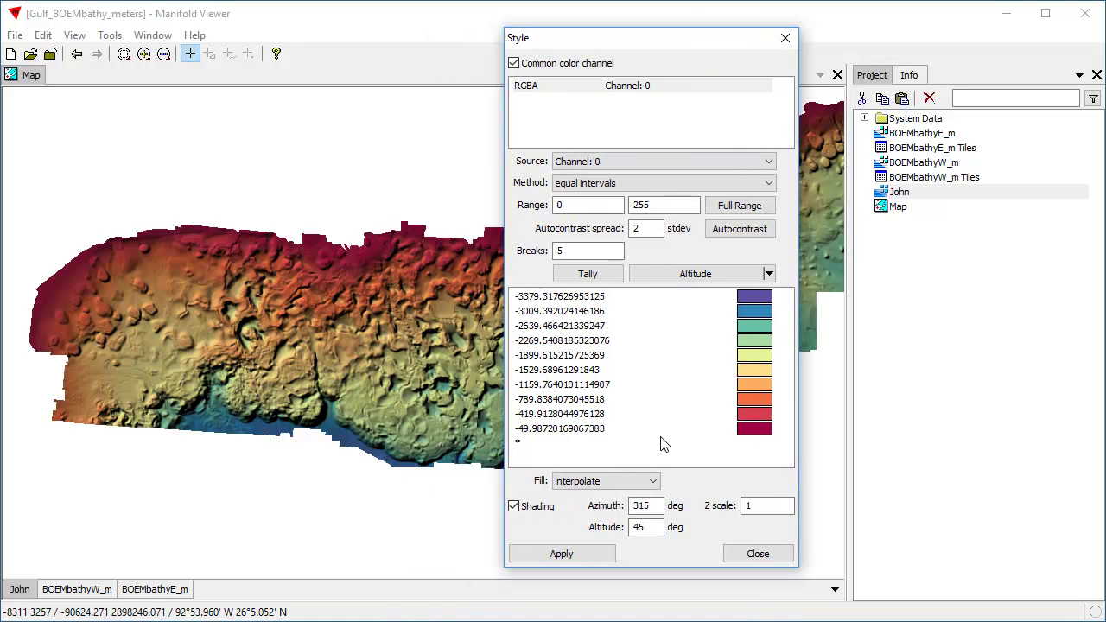
click(649, 302)
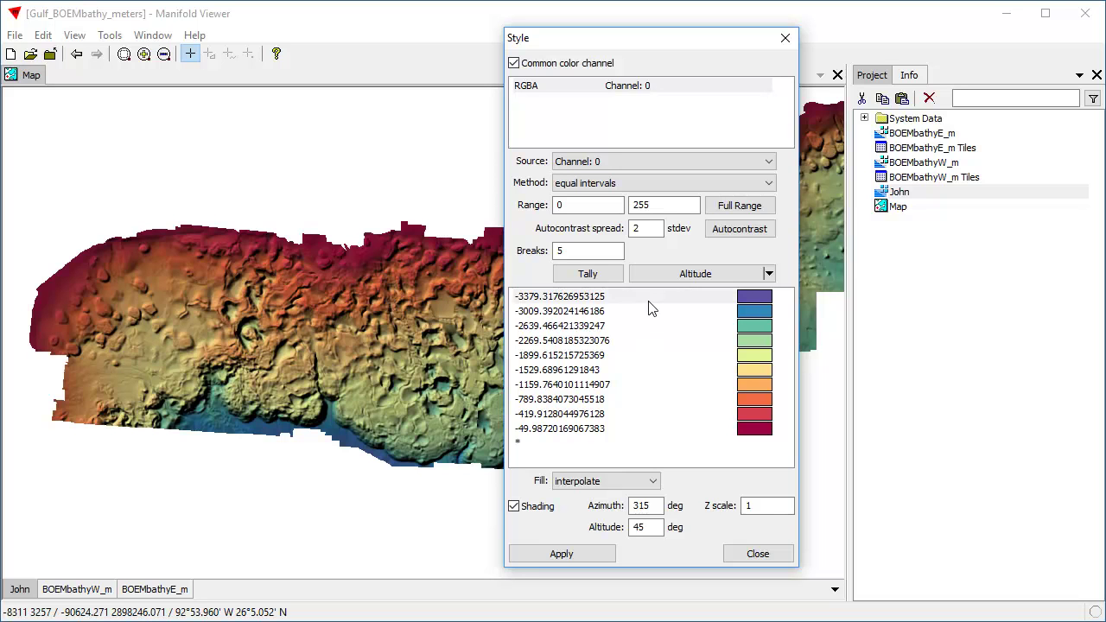
shift+click(664, 430)
right_click(694, 346)
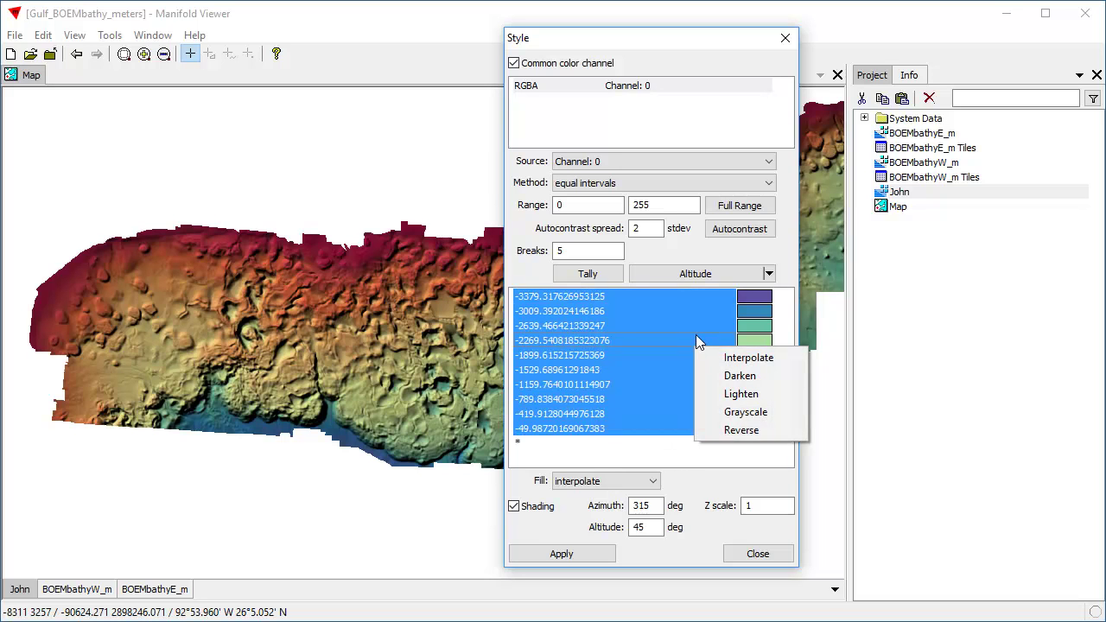
click(741, 431)
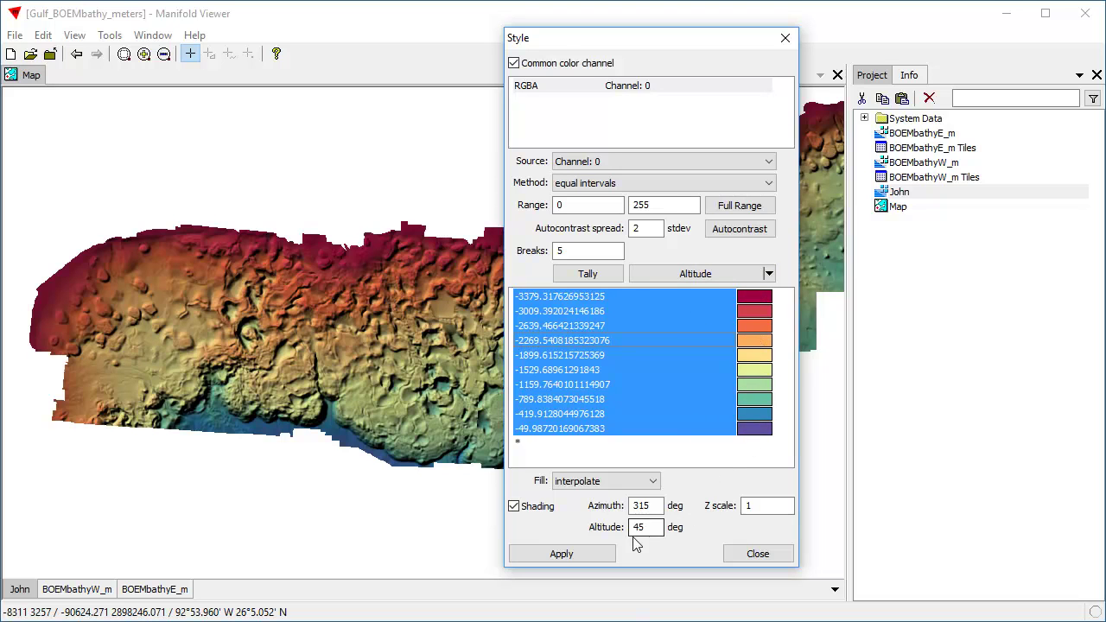
click(589, 555)
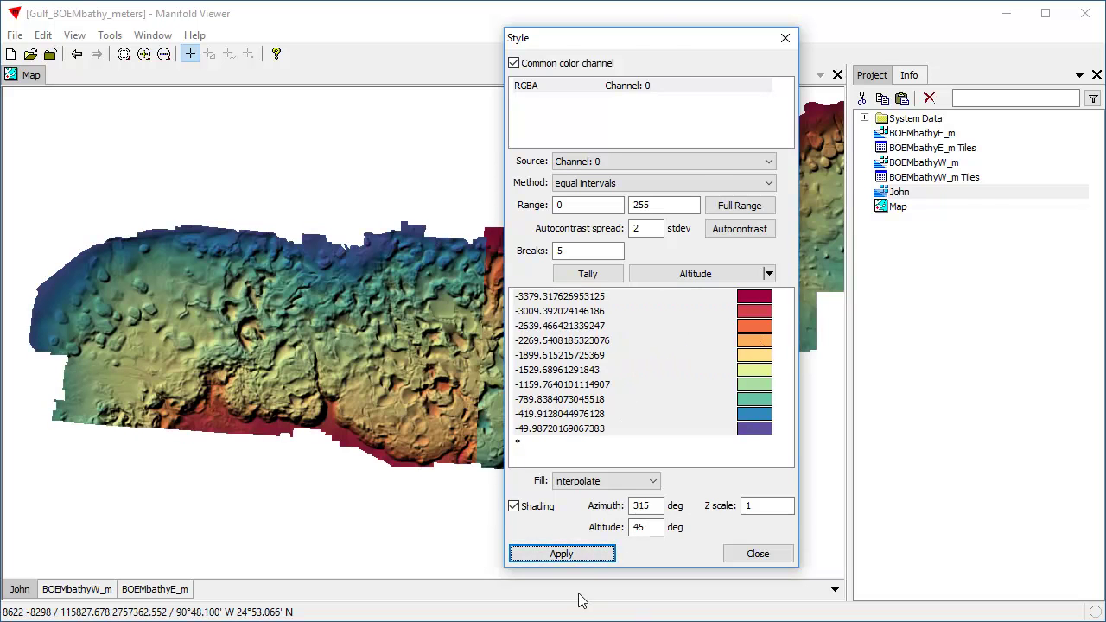
Toggle the John layer to compare colours, then reopen and close Style
drag(629, 50, 832, 53)
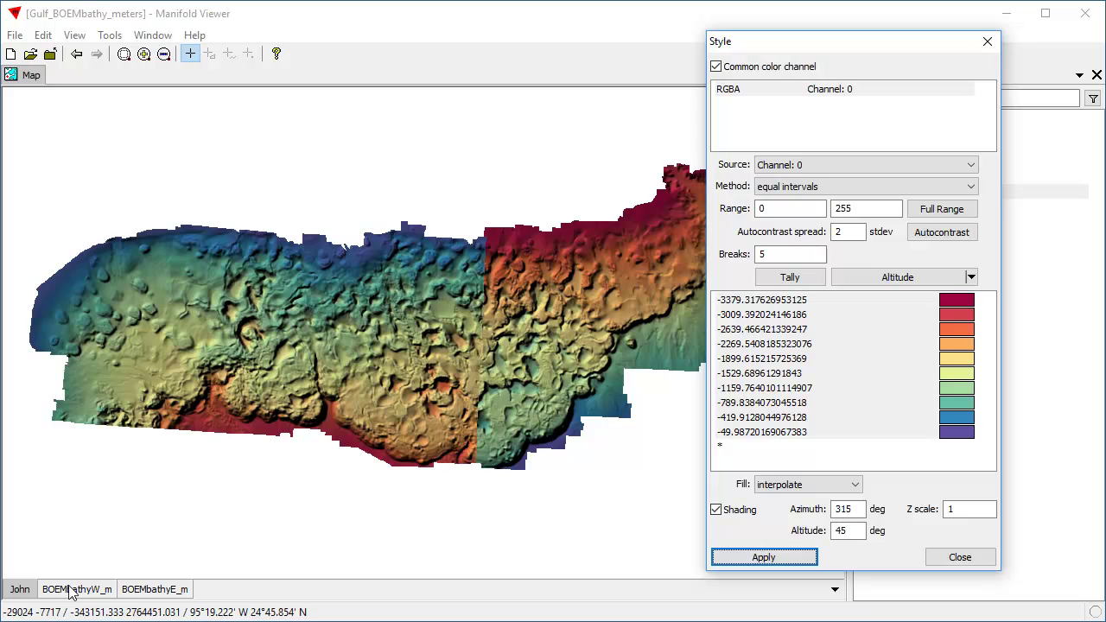
click(26, 592)
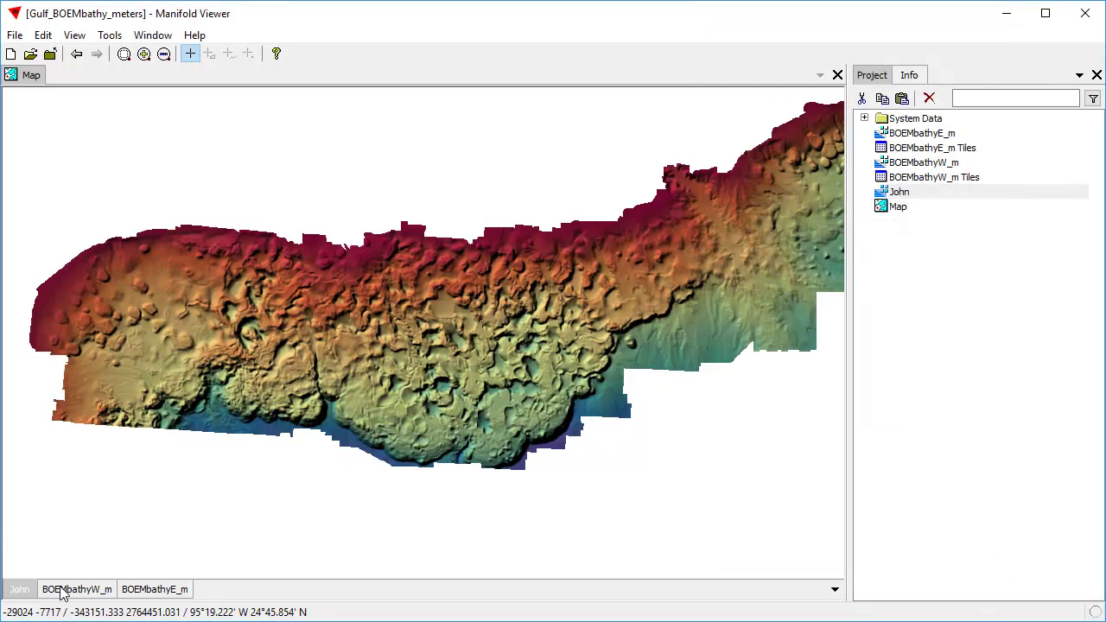
click(26, 594)
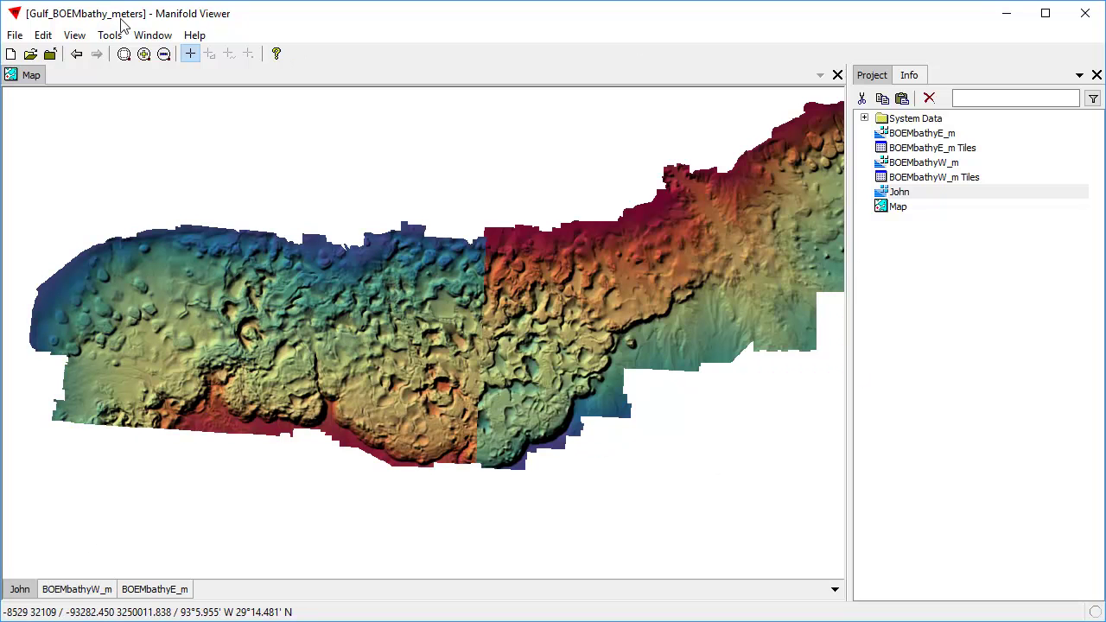
click(43, 35)
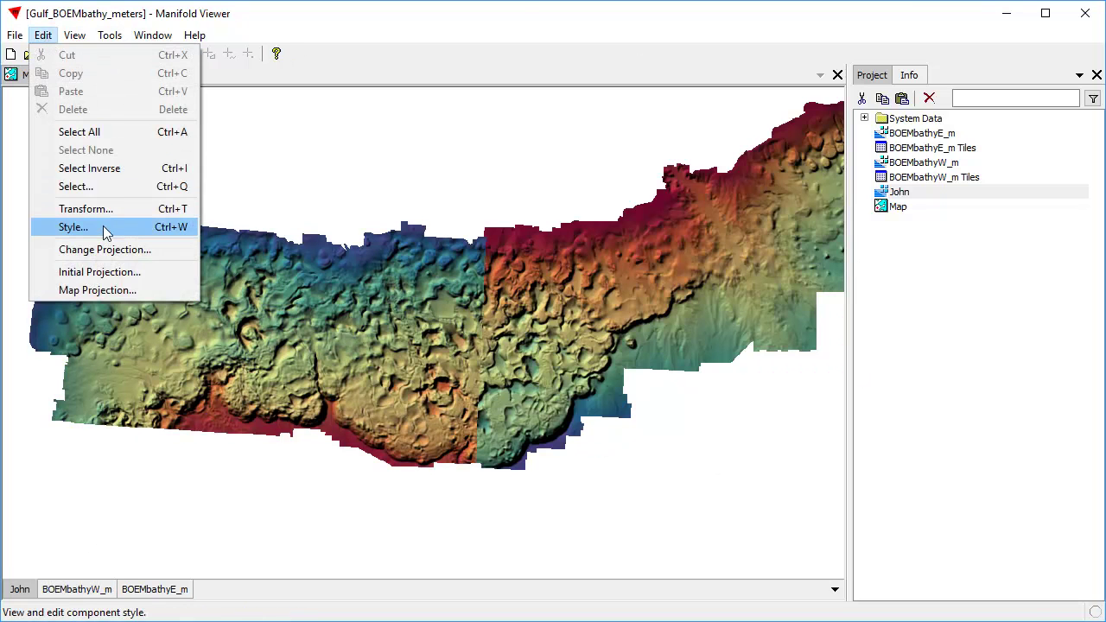
click(73, 228)
drag(573, 44, 899, 40)
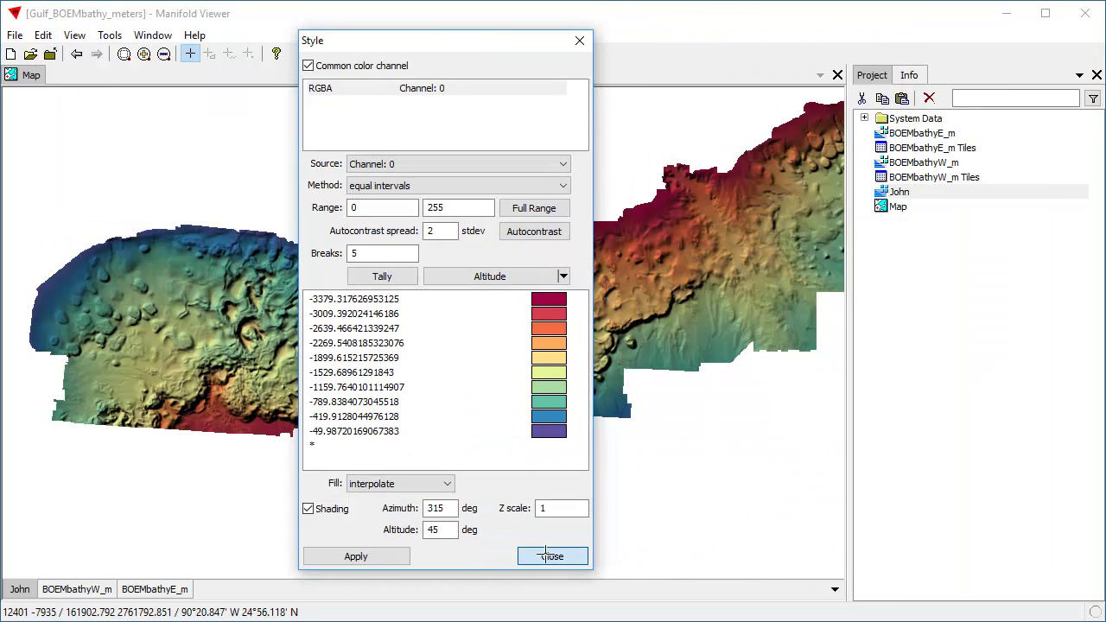
click(553, 555)
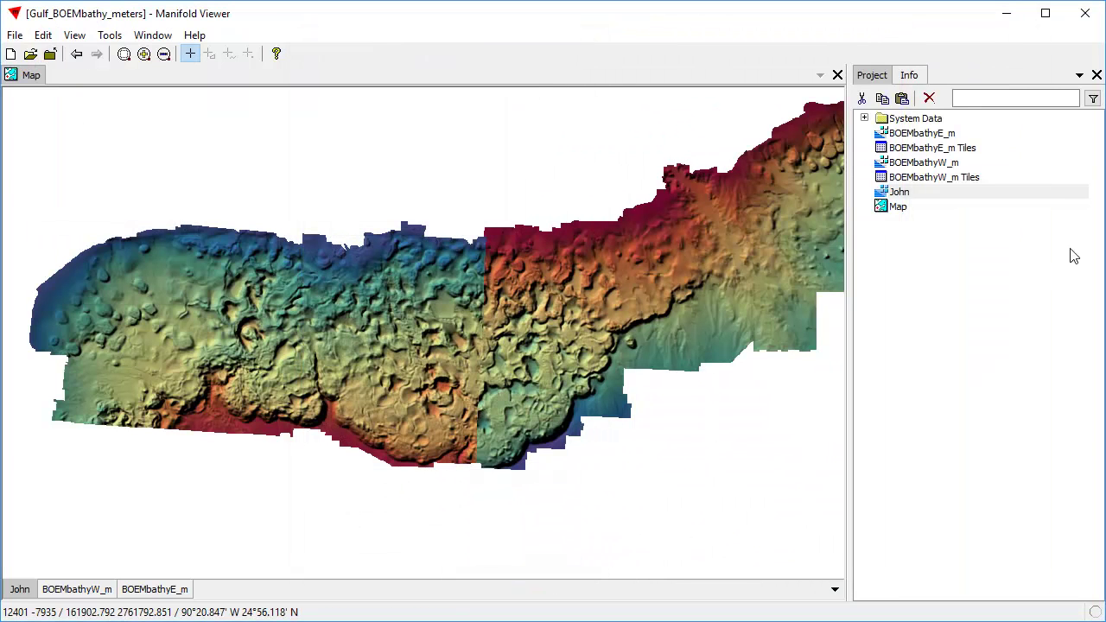
Duplicate the BOEMbathyW_m surface and rename the copy to 'Paul'
click(940, 164)
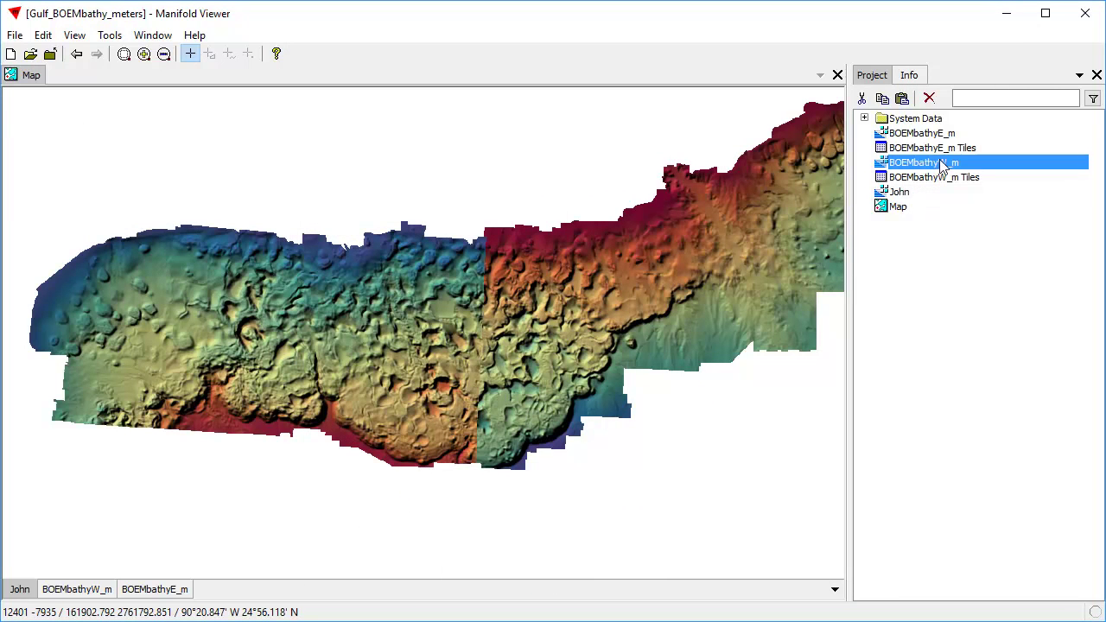
click(883, 98)
click(903, 99)
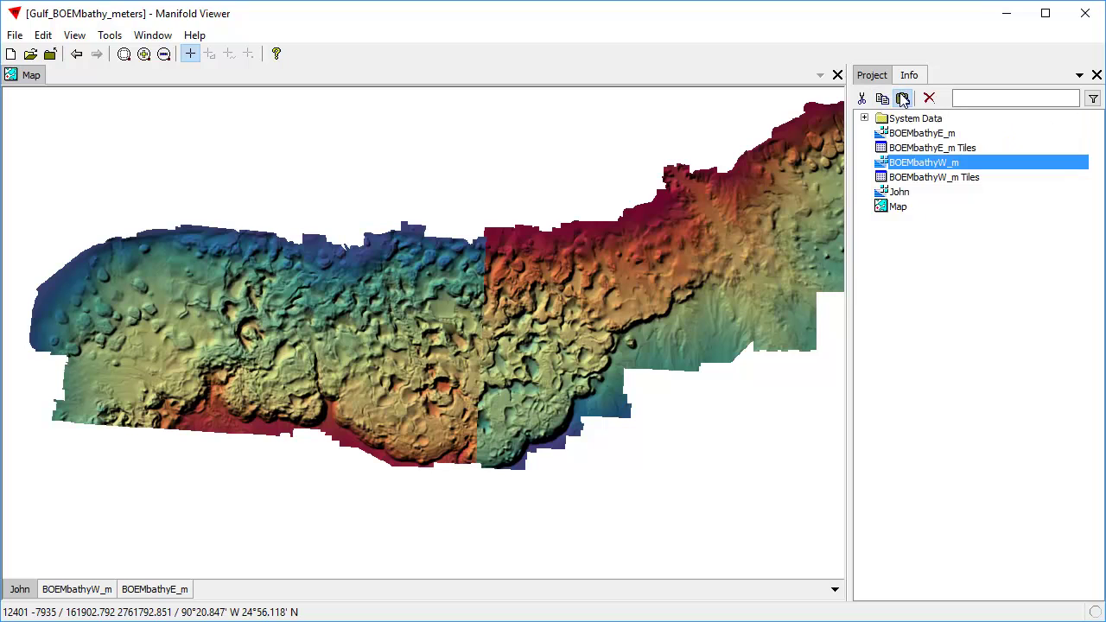
click(951, 178)
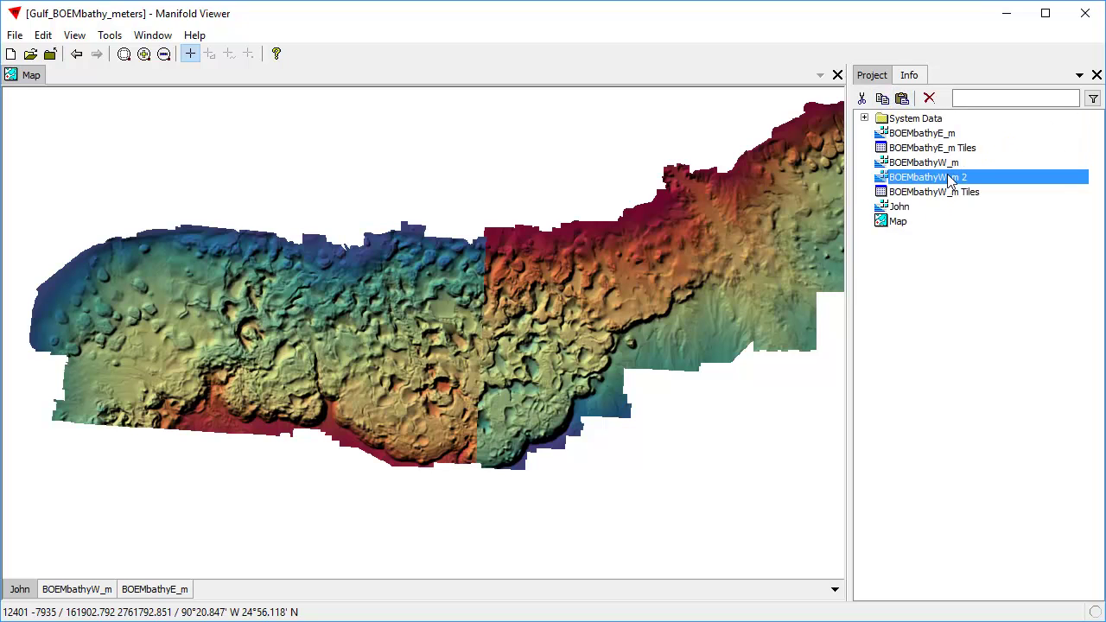
click(962, 179)
text(Pa)
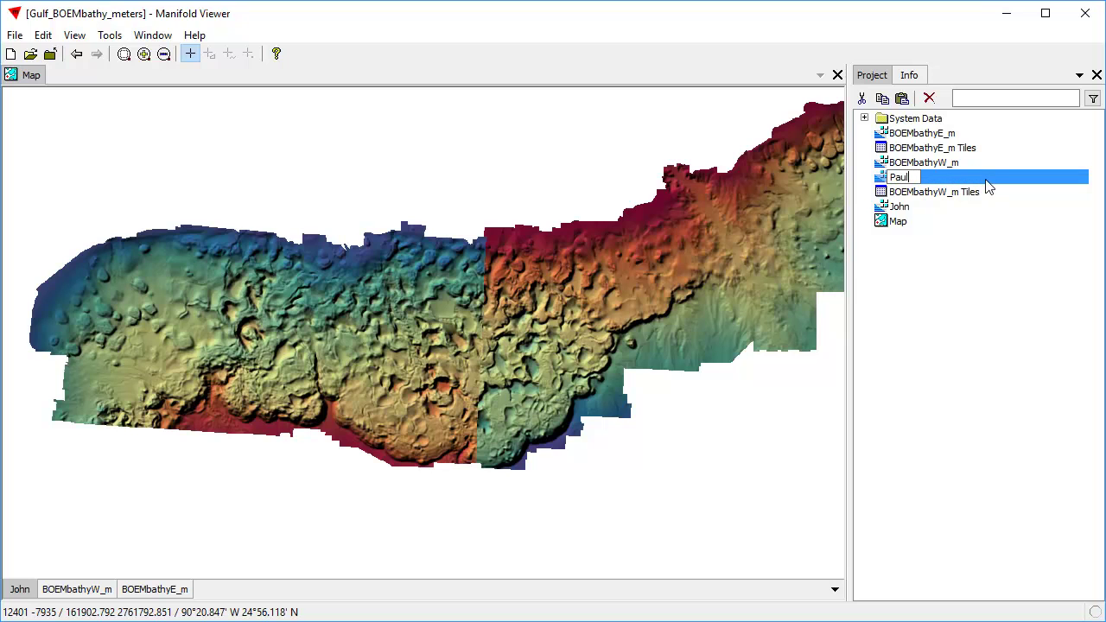
text(ul)
key(Return)
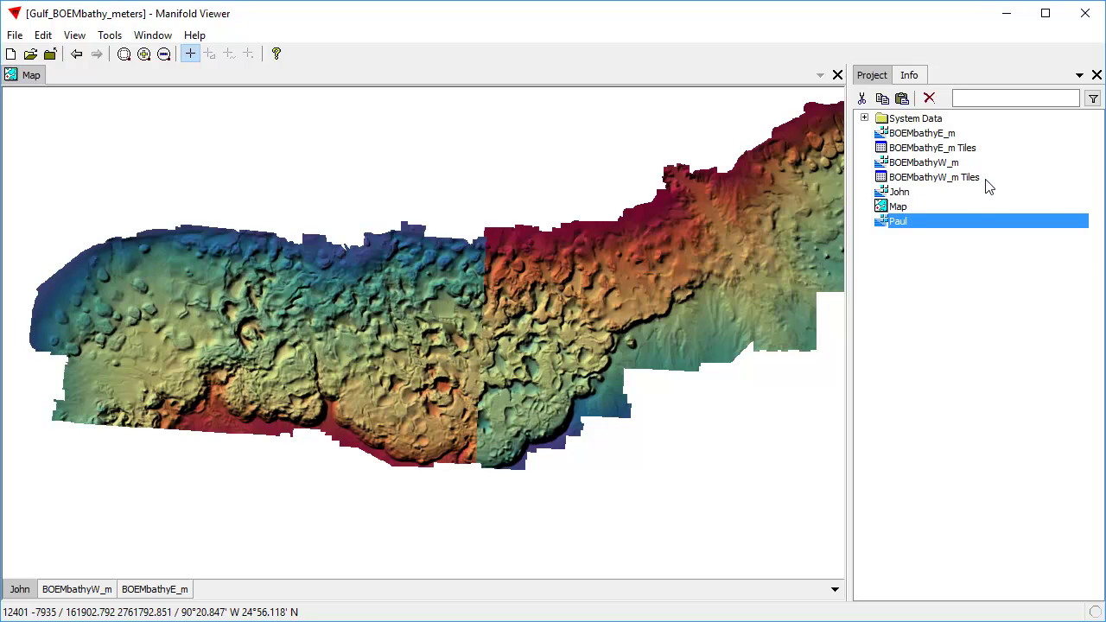
Add Paul to the map as a layer and make it the active layer
click(987, 309)
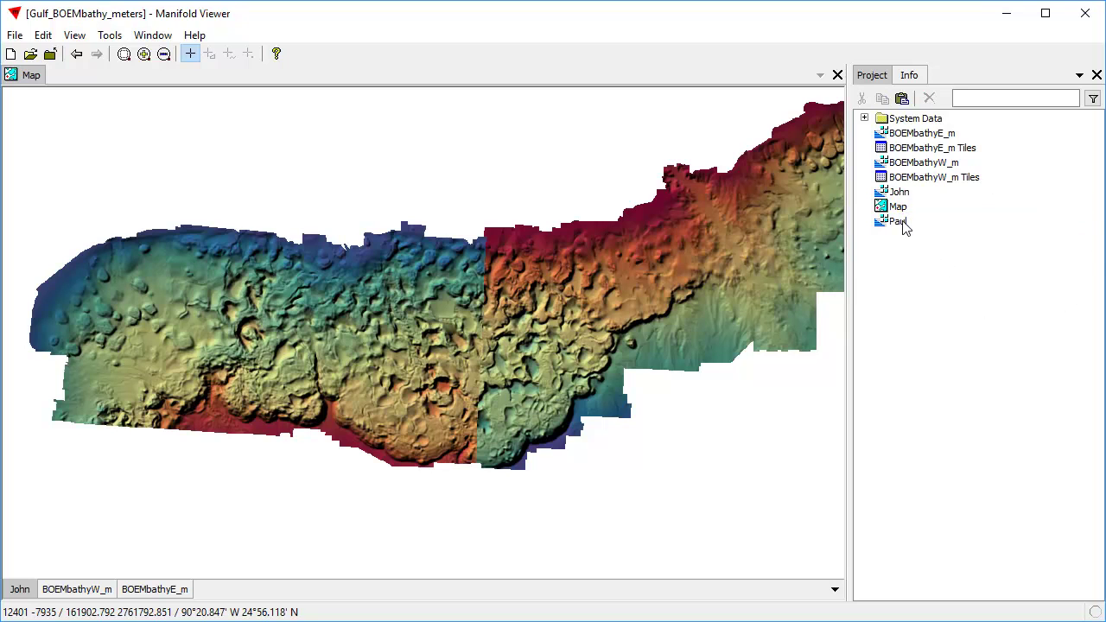
drag(903, 226, 138, 354)
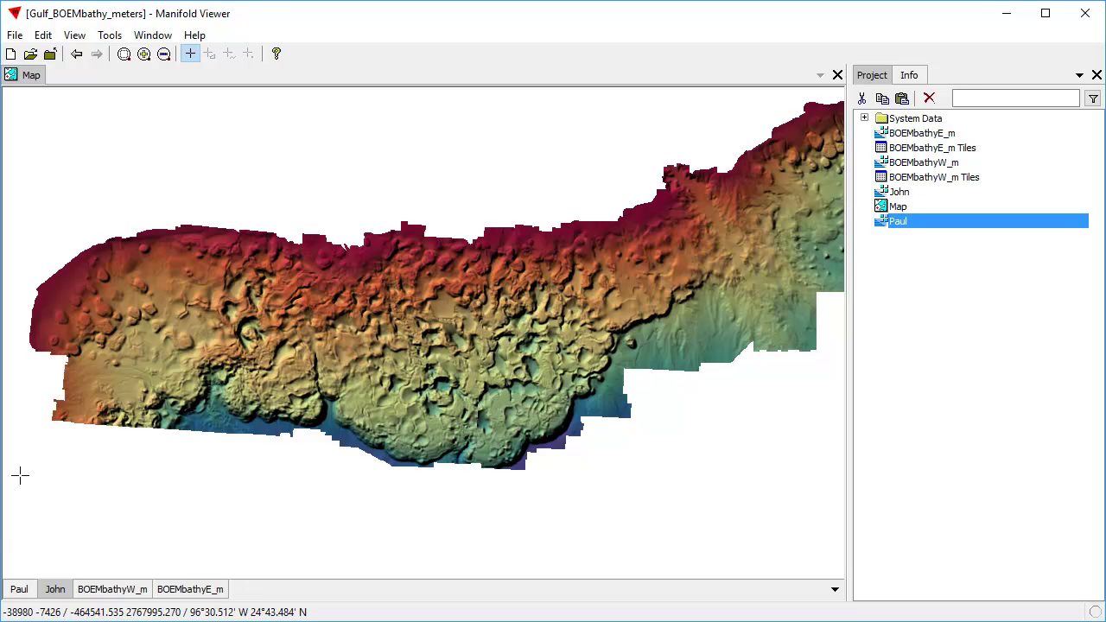
click(19, 589)
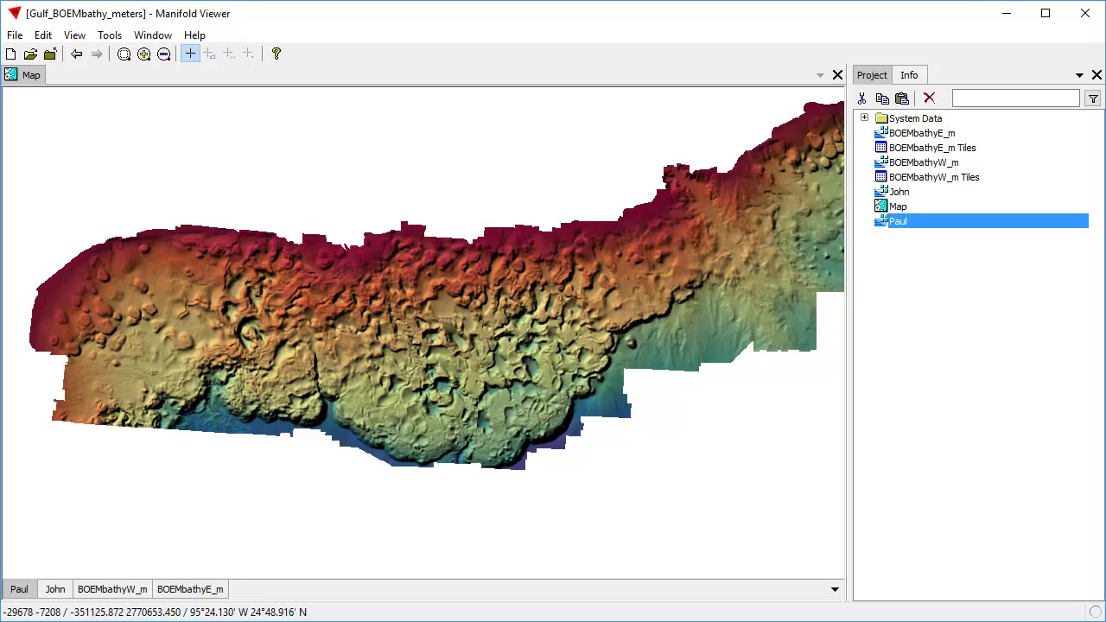
click(24, 594)
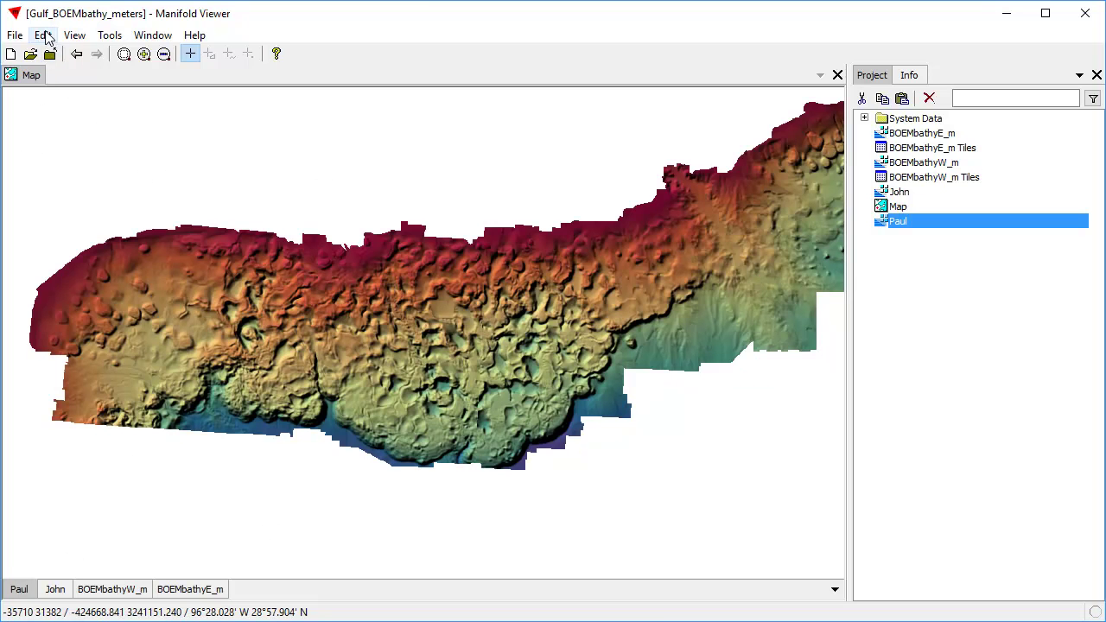
Open the Paul layer's Style settings and choose the CB Accent palette
click(43, 35)
click(69, 228)
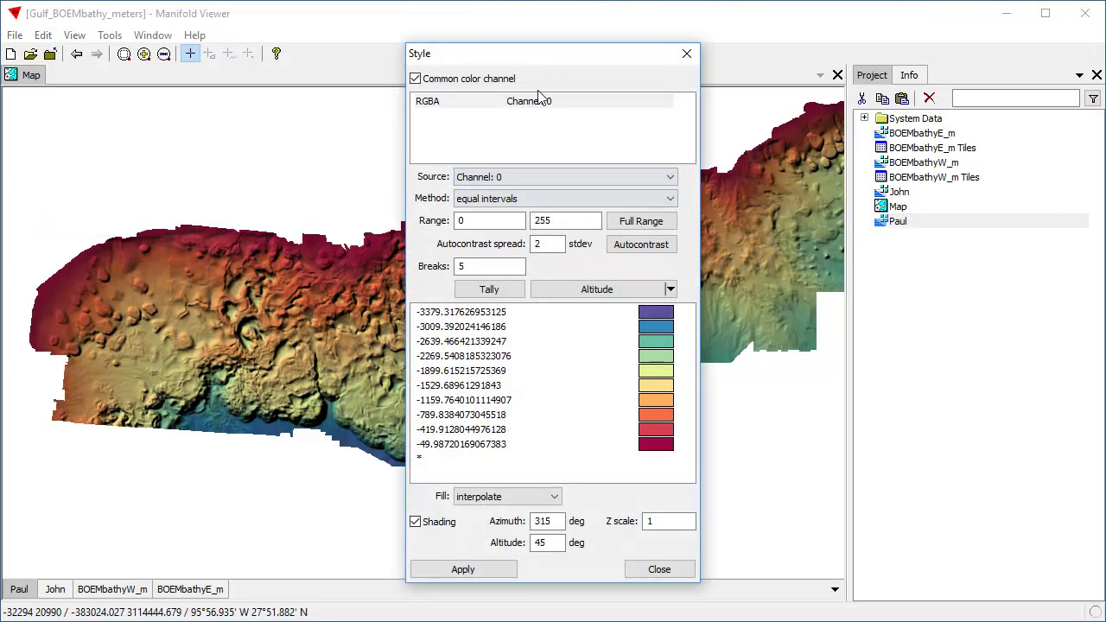
drag(573, 59, 945, 19)
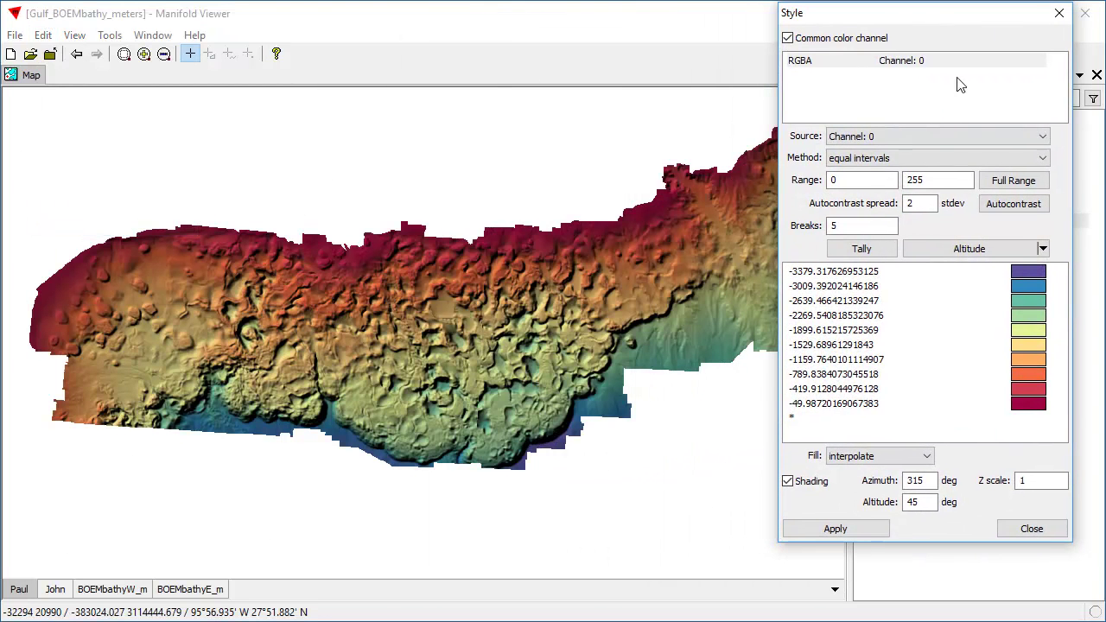
click(1043, 249)
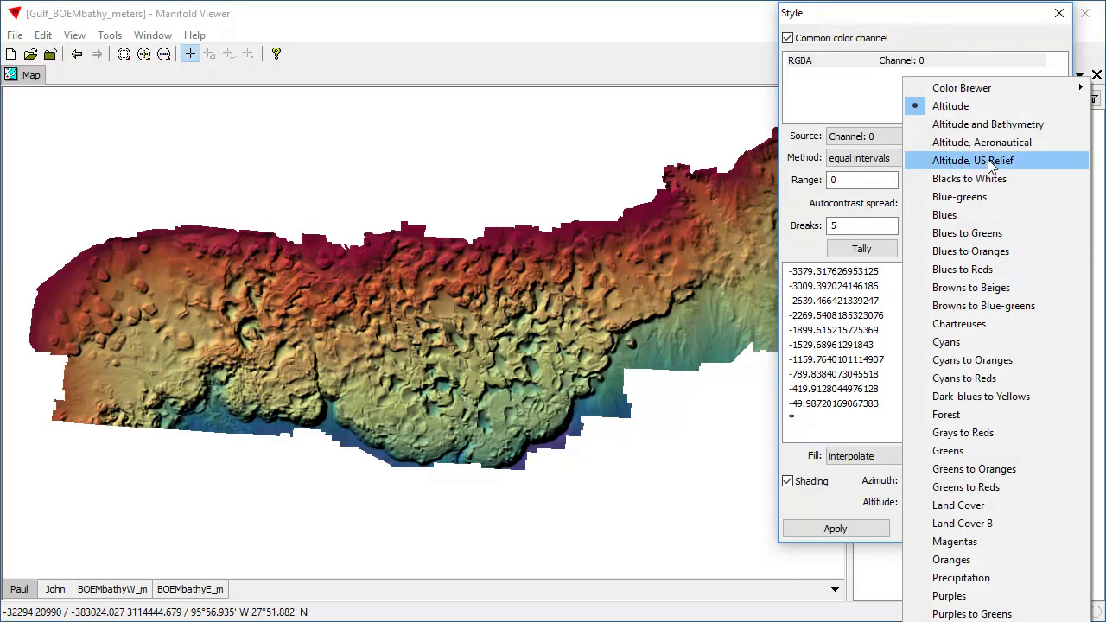
click(916, 17)
drag(916, 17, 294, 35)
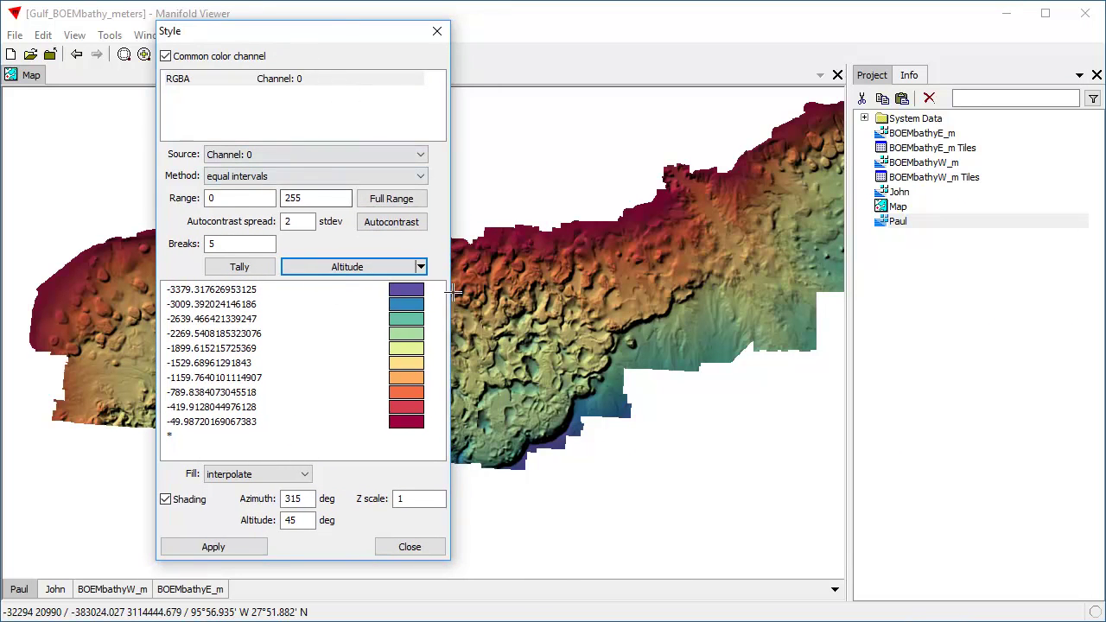
click(421, 266)
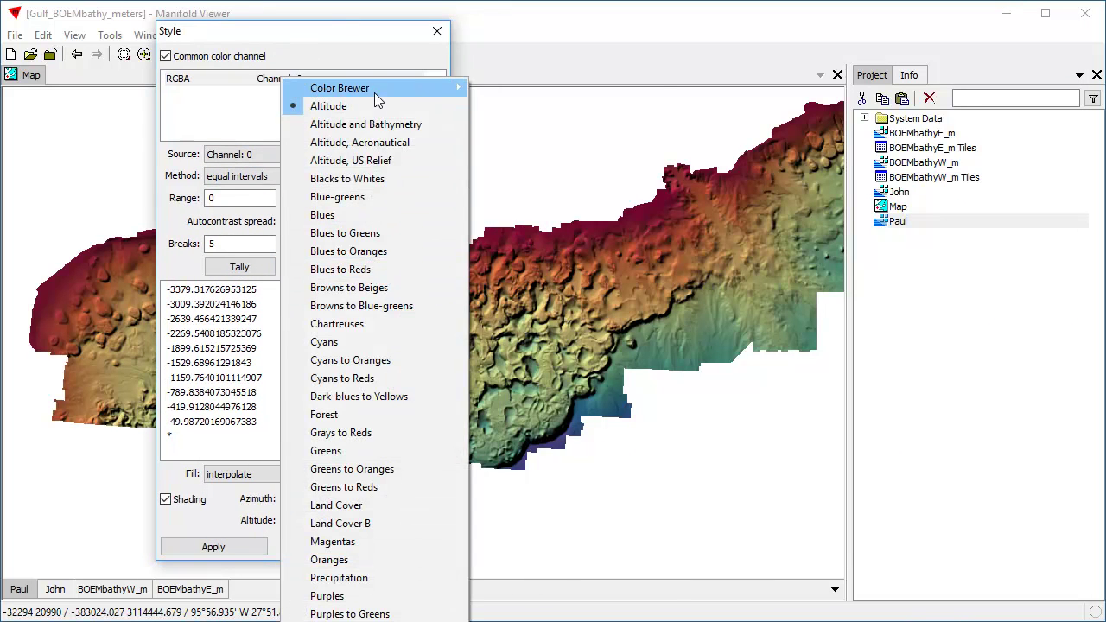
mouse_move(375, 93)
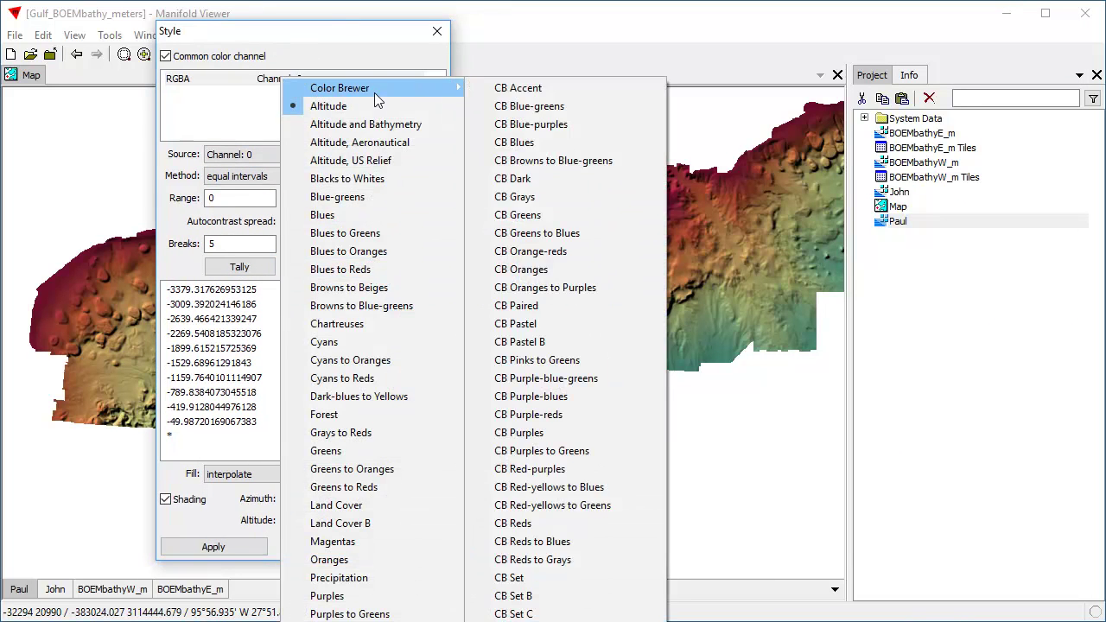
click(538, 90)
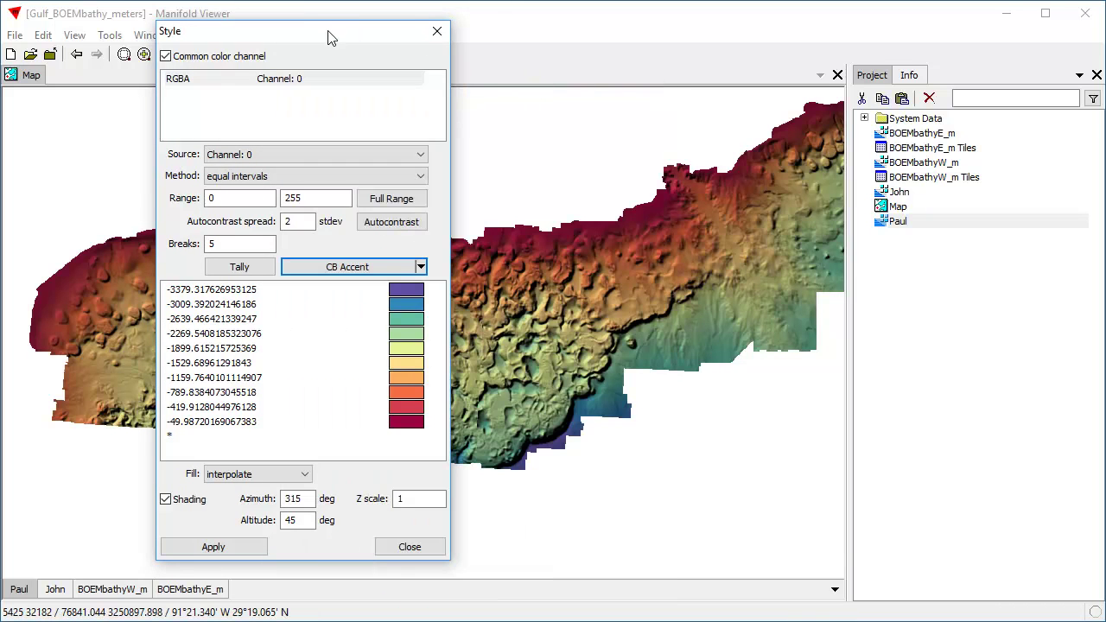
Apply CB Accent to the colour breaks and to the Paul layer
drag(329, 39, 459, 32)
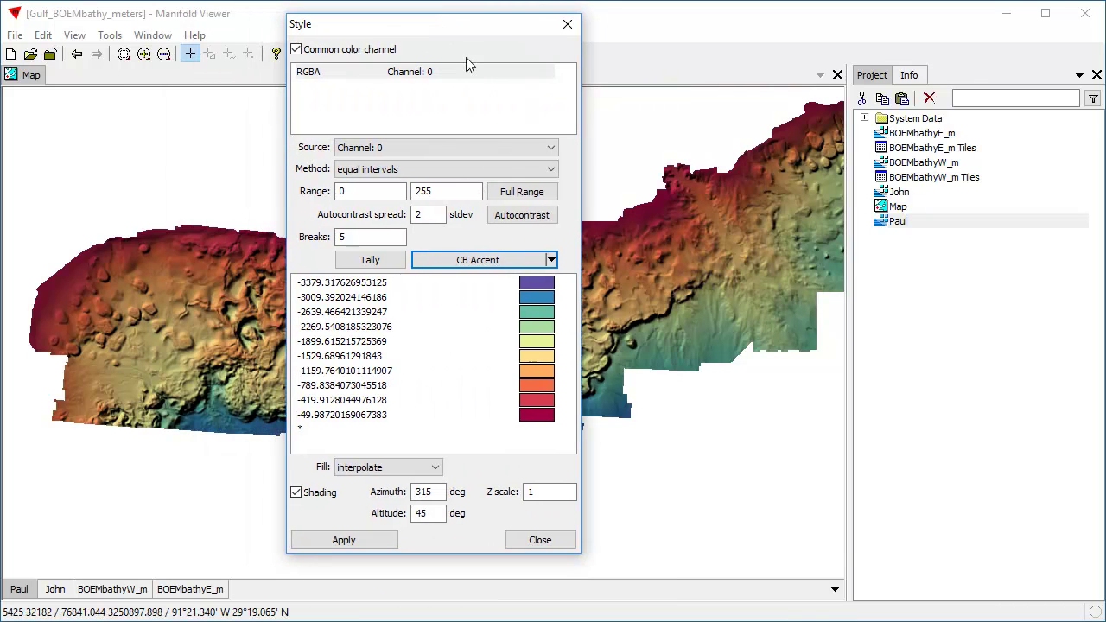
click(515, 261)
drag(488, 35, 933, 30)
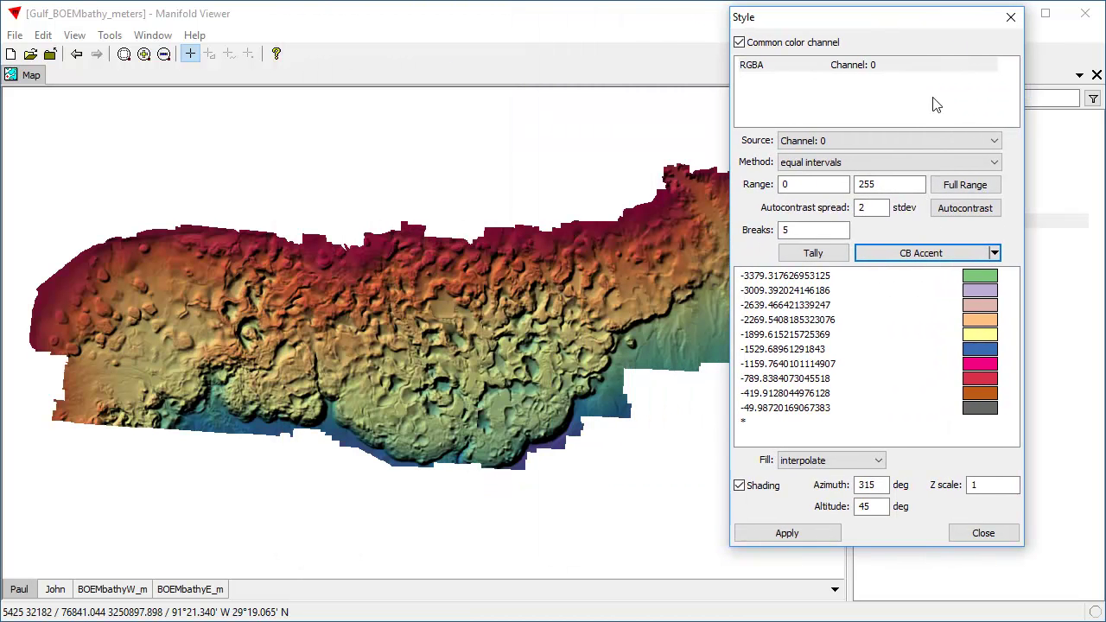
click(811, 535)
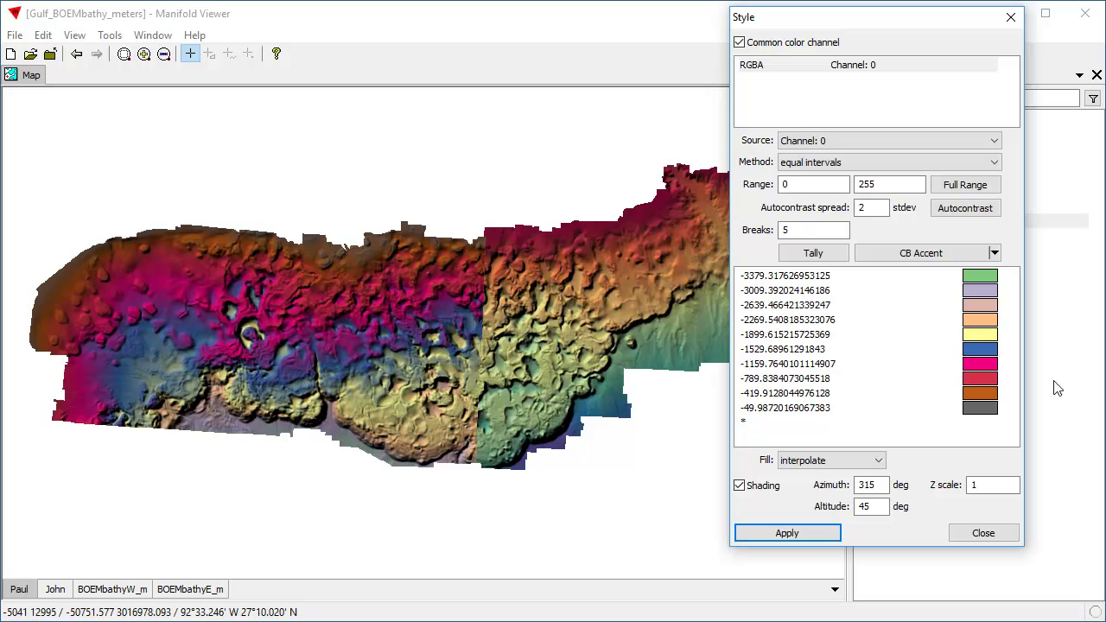
Zoom into the western bathymetry and apply closest lower value fill to Paul
drag(107, 254, 318, 430)
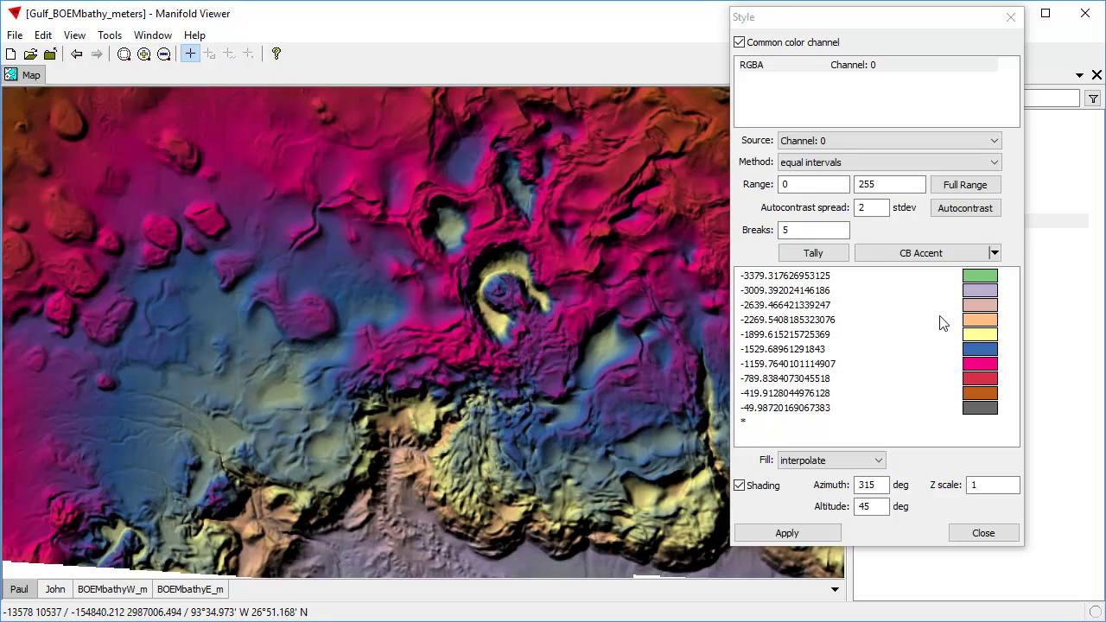
click(879, 461)
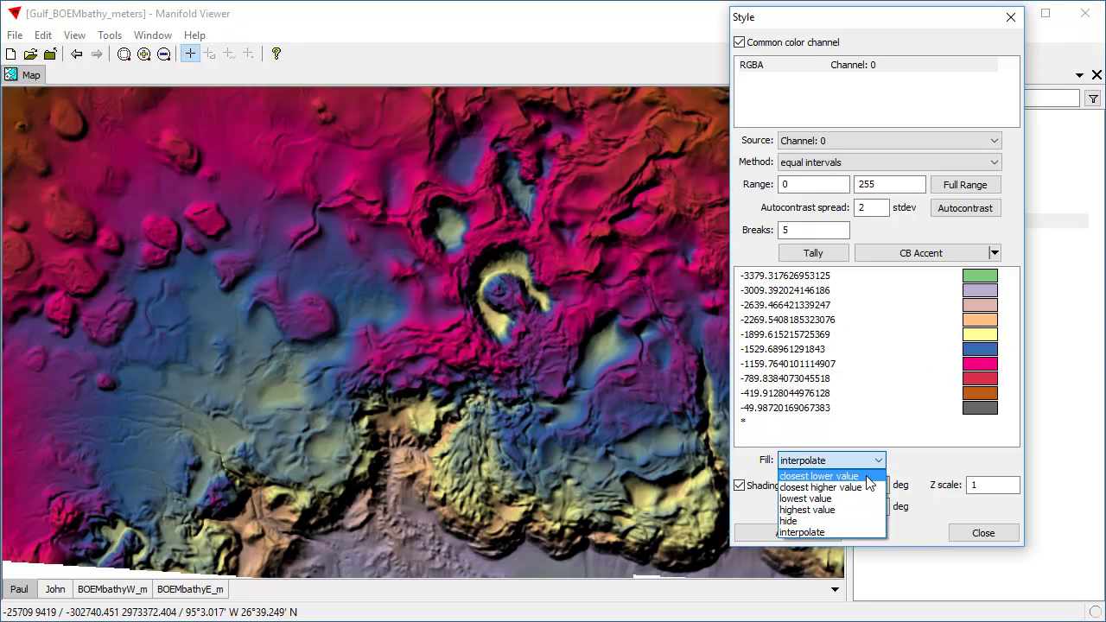
click(870, 482)
click(786, 532)
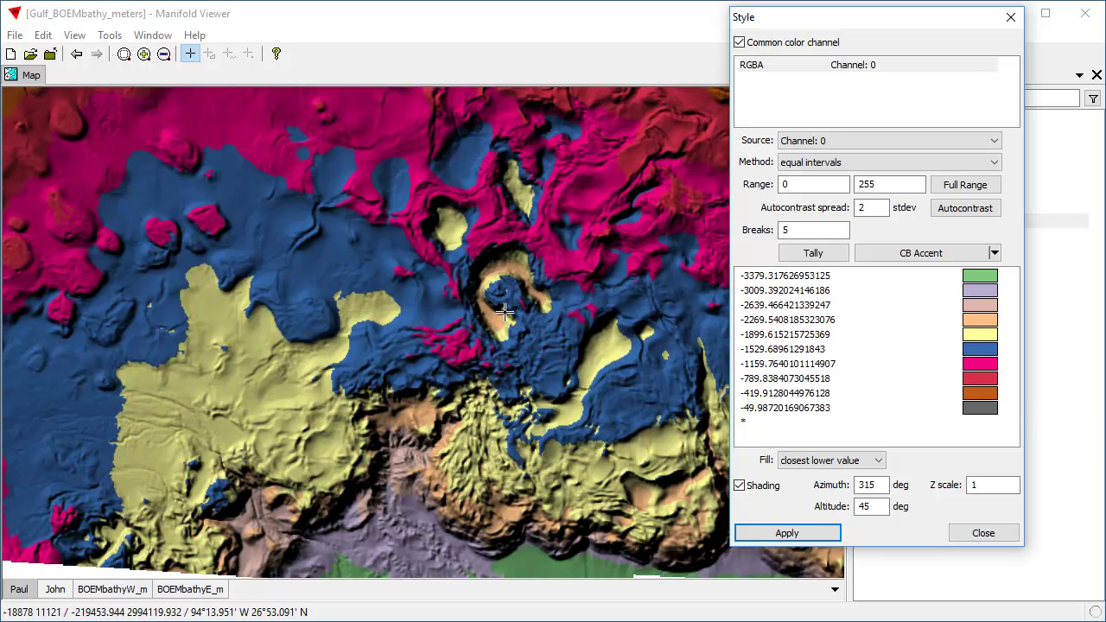
Switch Paul's fill to closest higher value, apply it, and close the style settings
drag(501, 312, 443, 346)
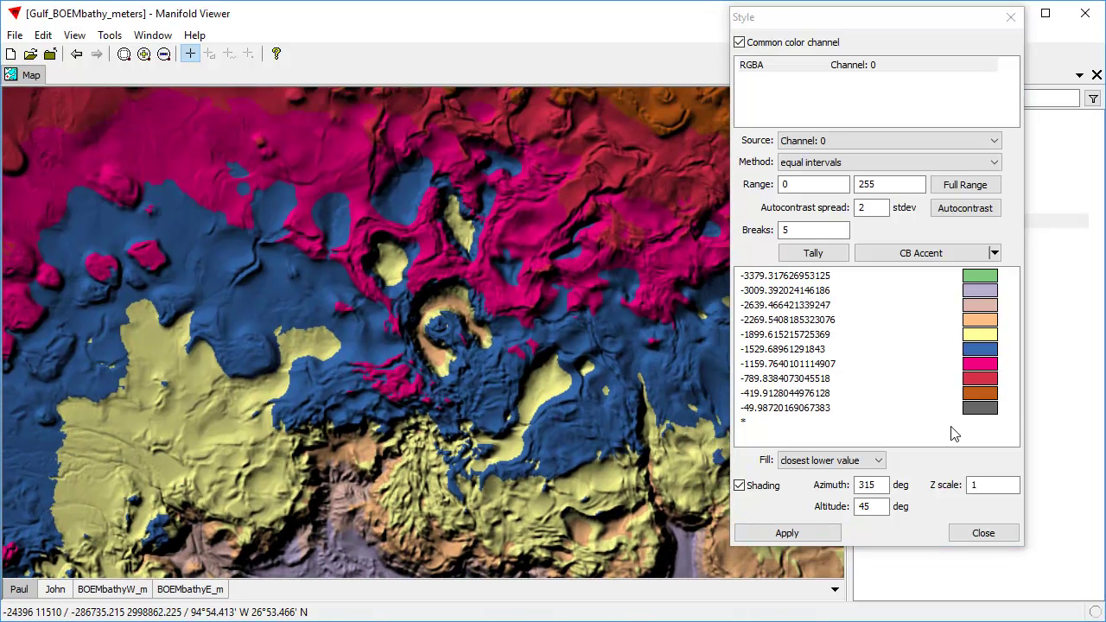
click(829, 460)
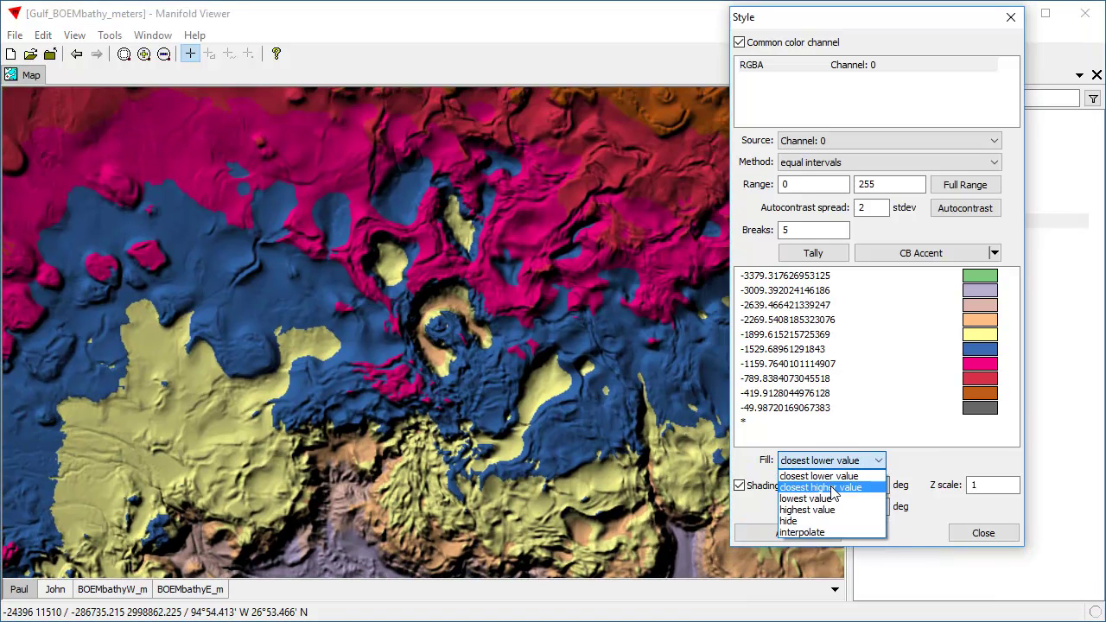
click(832, 489)
click(829, 534)
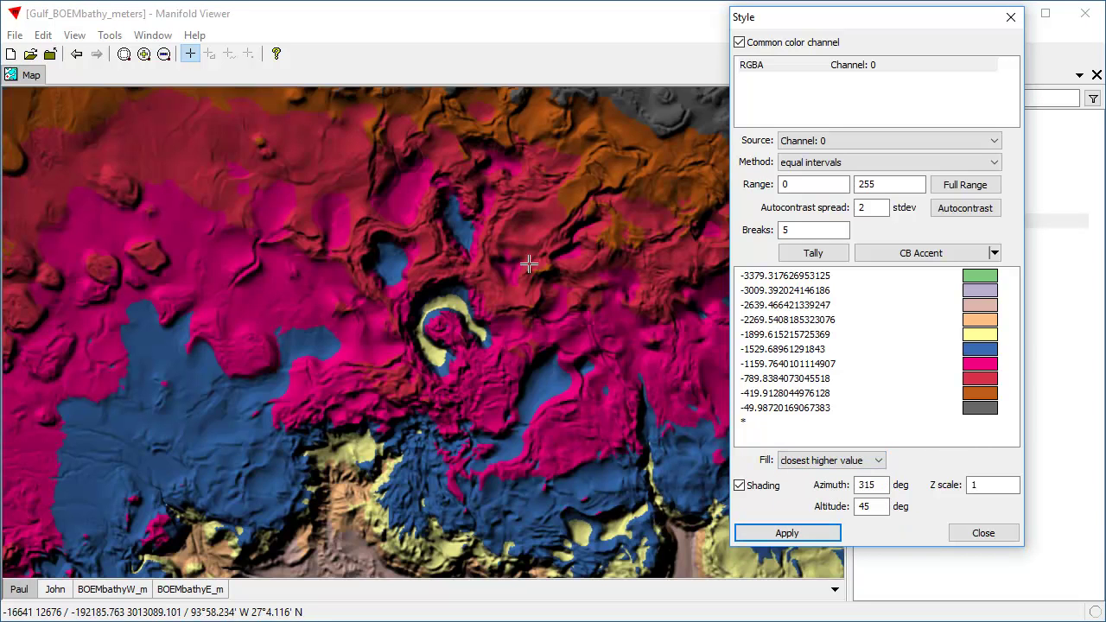
drag(515, 348, 354, 244)
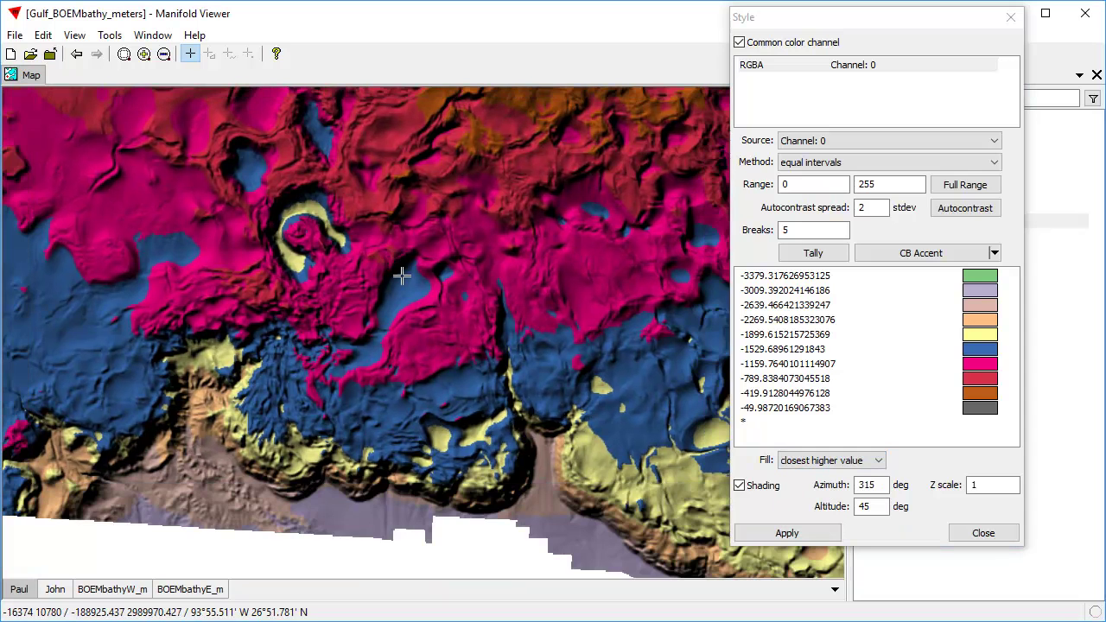
click(984, 534)
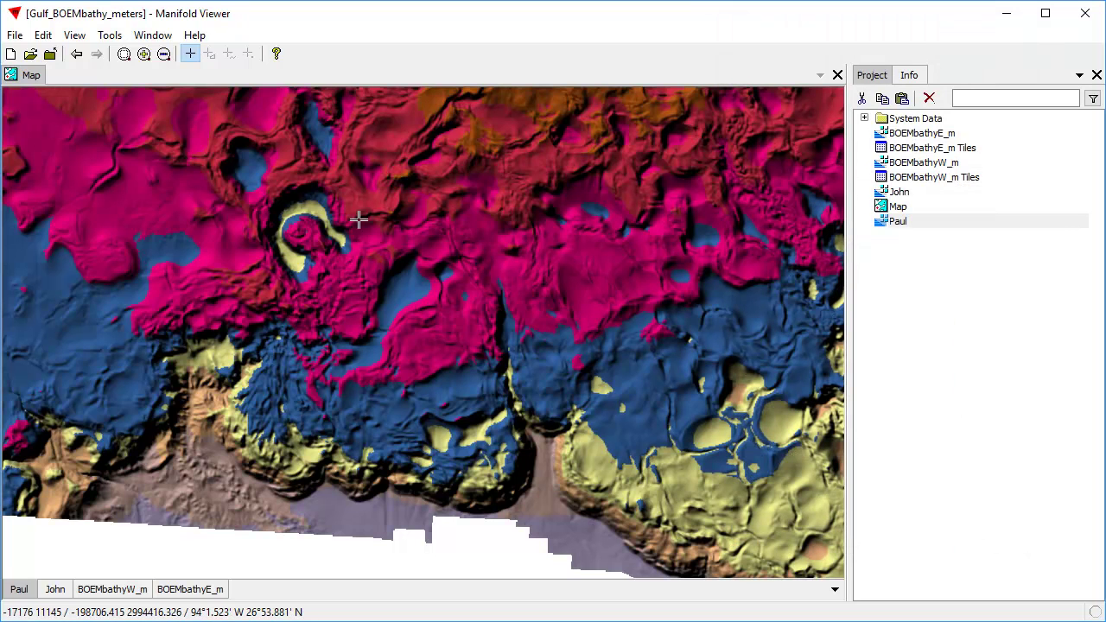
double_click(918, 224)
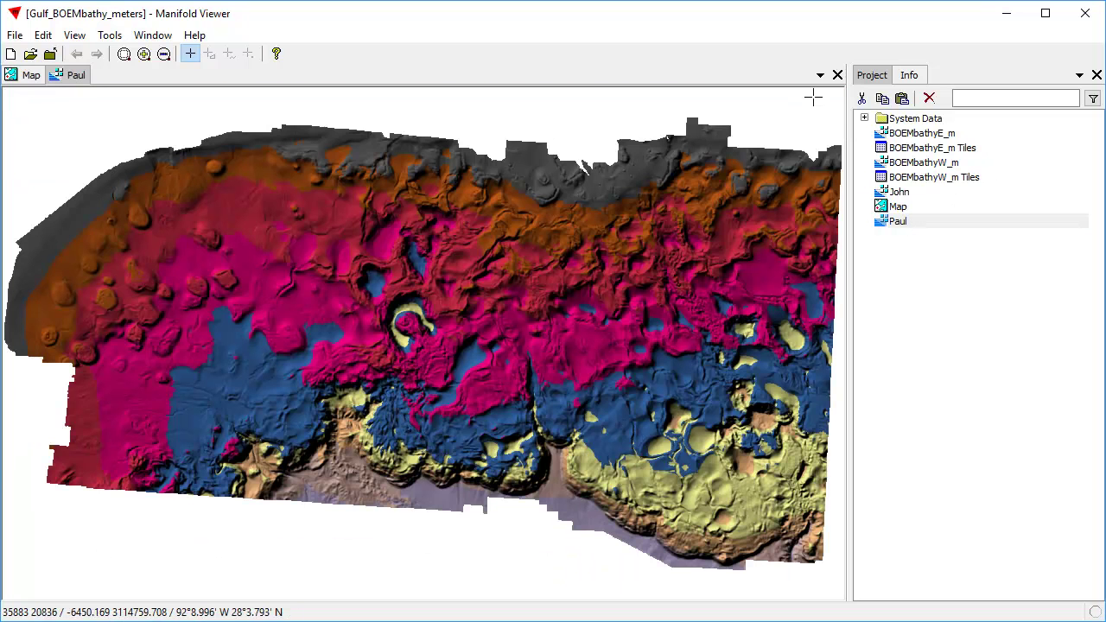
double_click(912, 193)
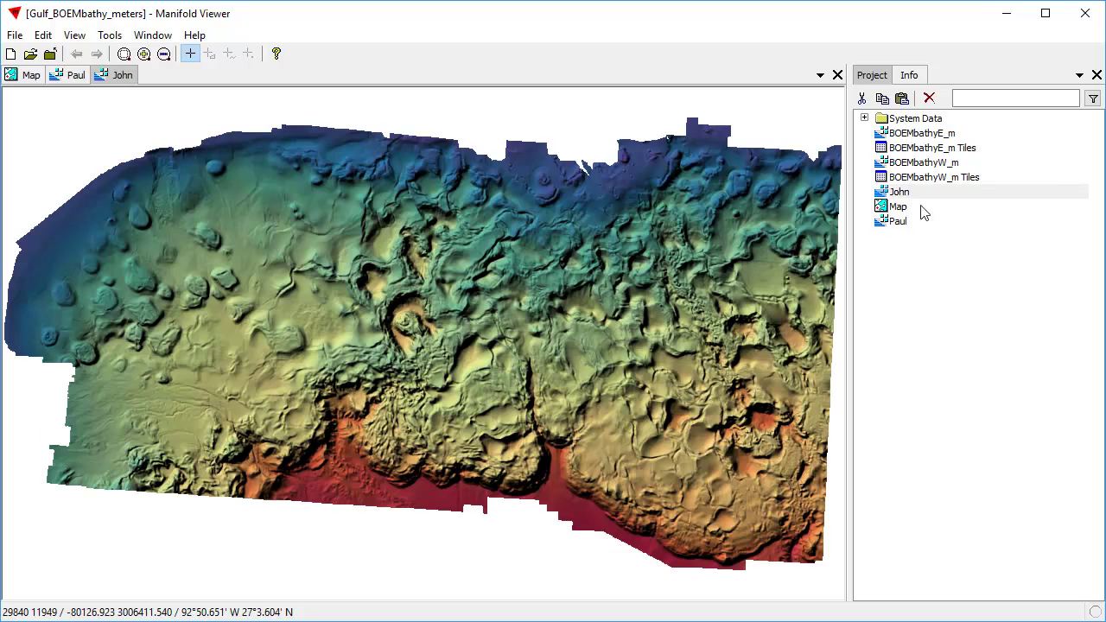
double_click(949, 164)
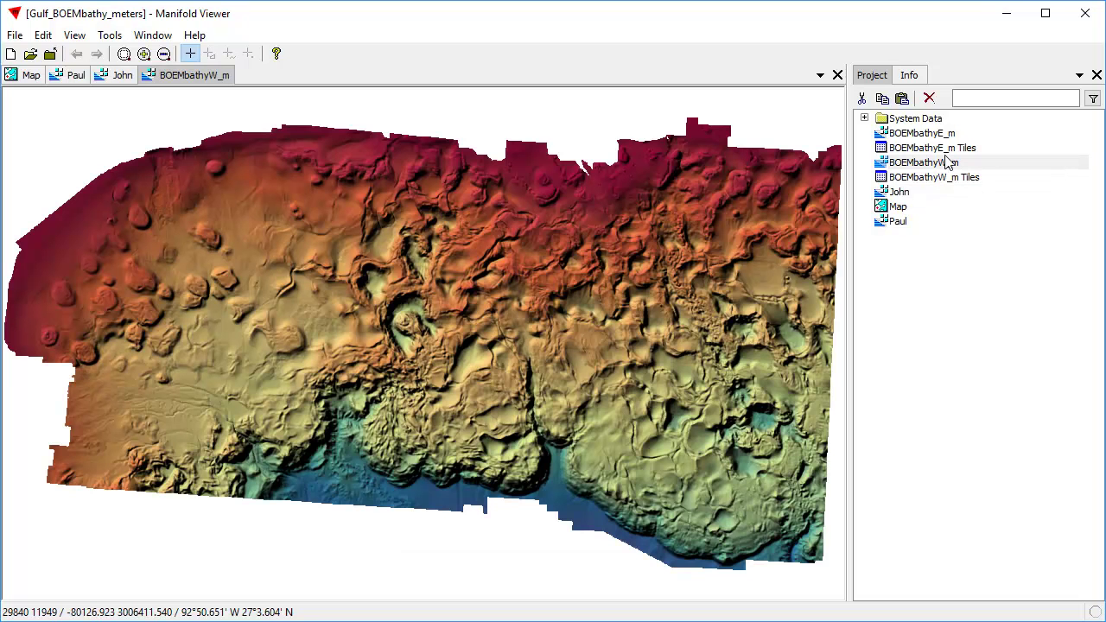
click(837, 76)
click(837, 75)
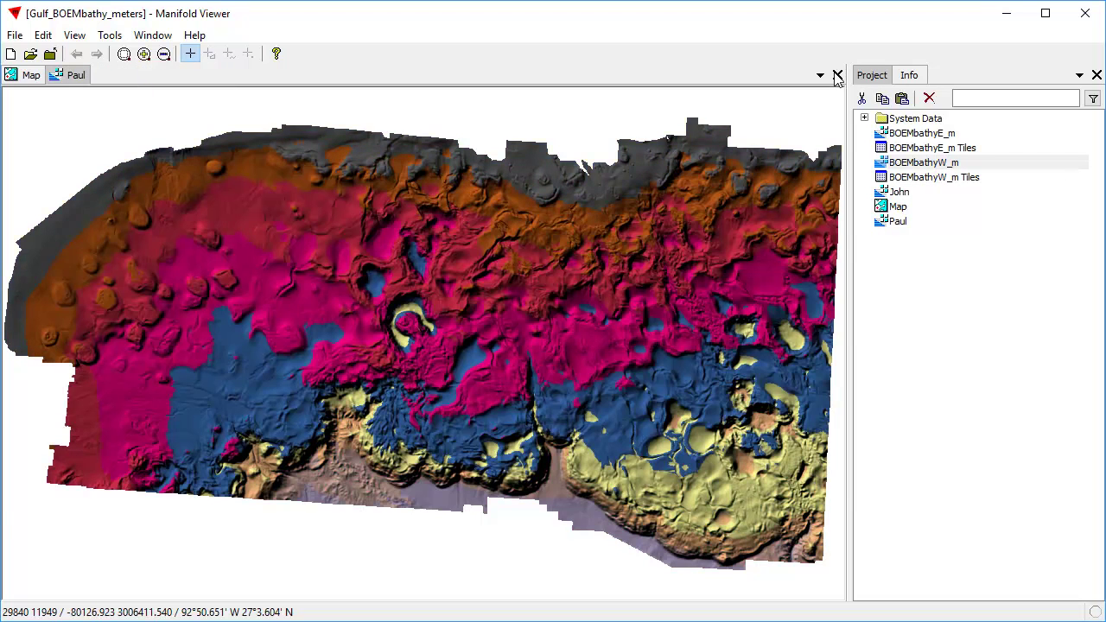
click(837, 75)
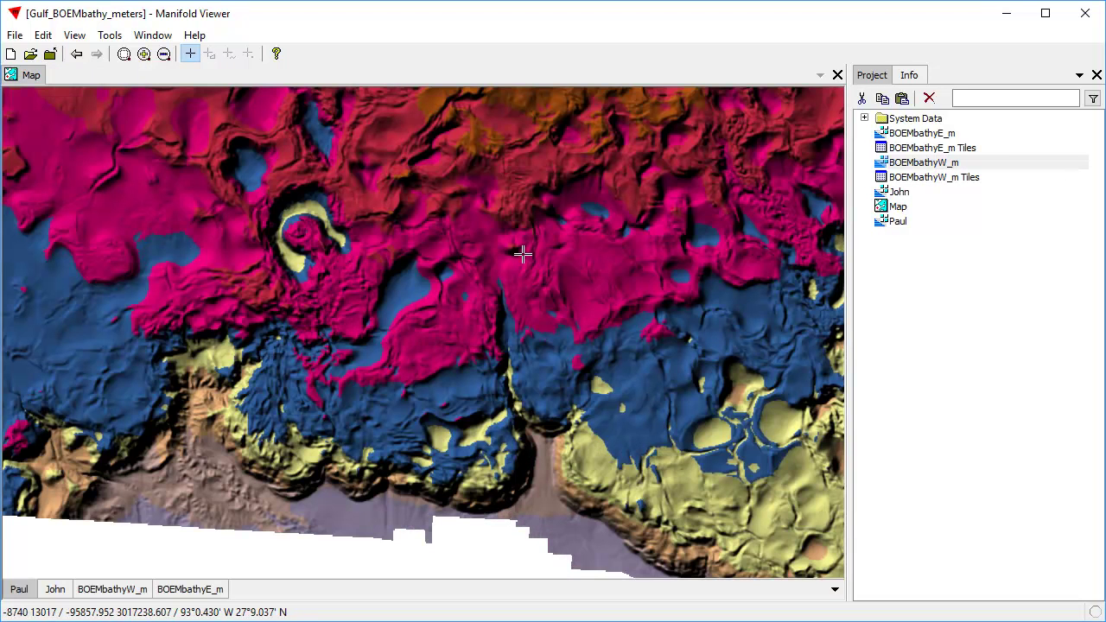
click(993, 179)
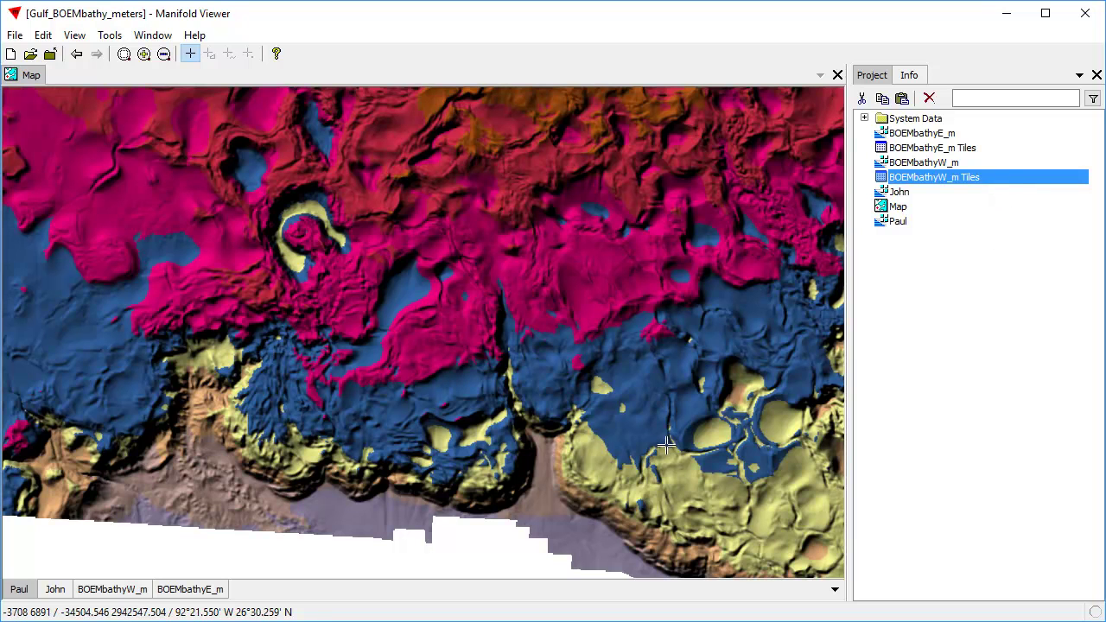
drag(115, 207, 479, 420)
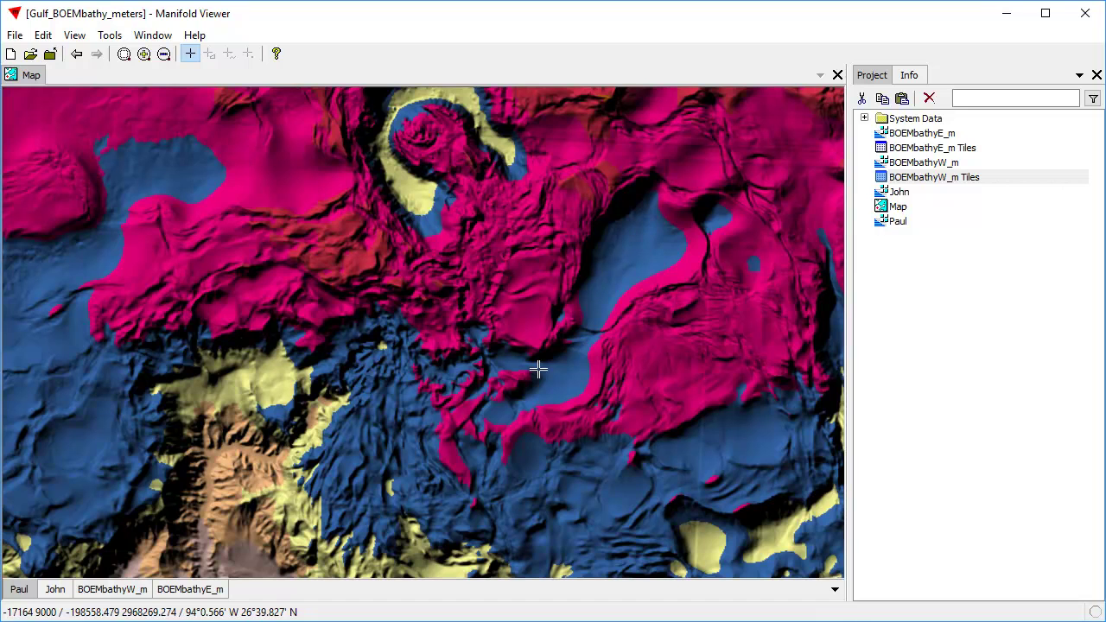
scroll(550, 327, down, 1)
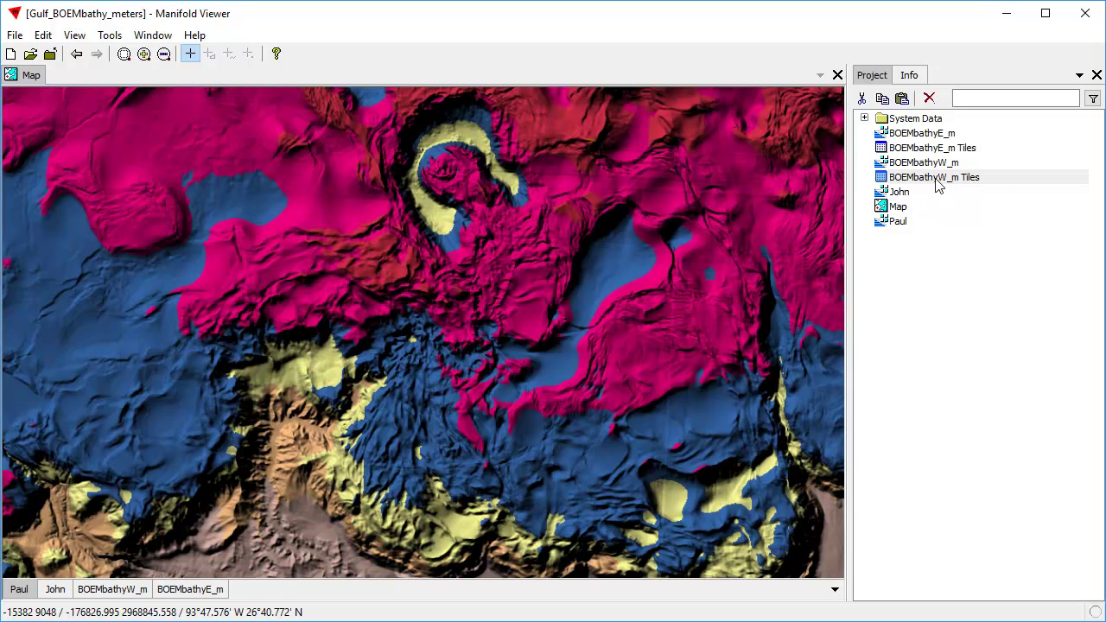
Review BOEMbathyW_m's coordinate system without changes, then close its window
double_click(897, 165)
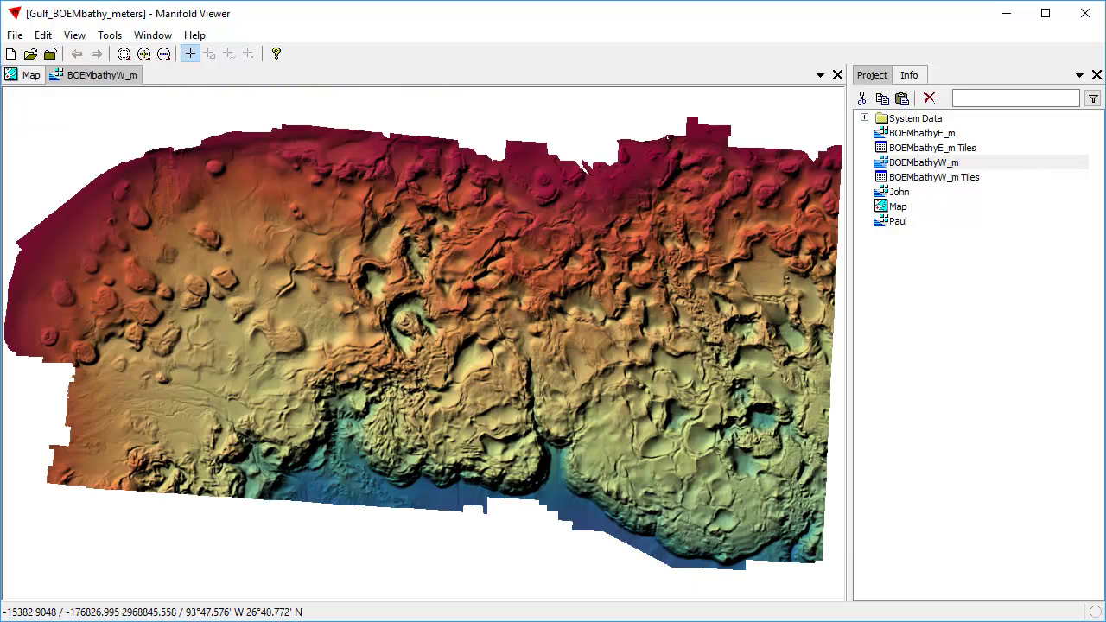
click(42, 35)
click(87, 250)
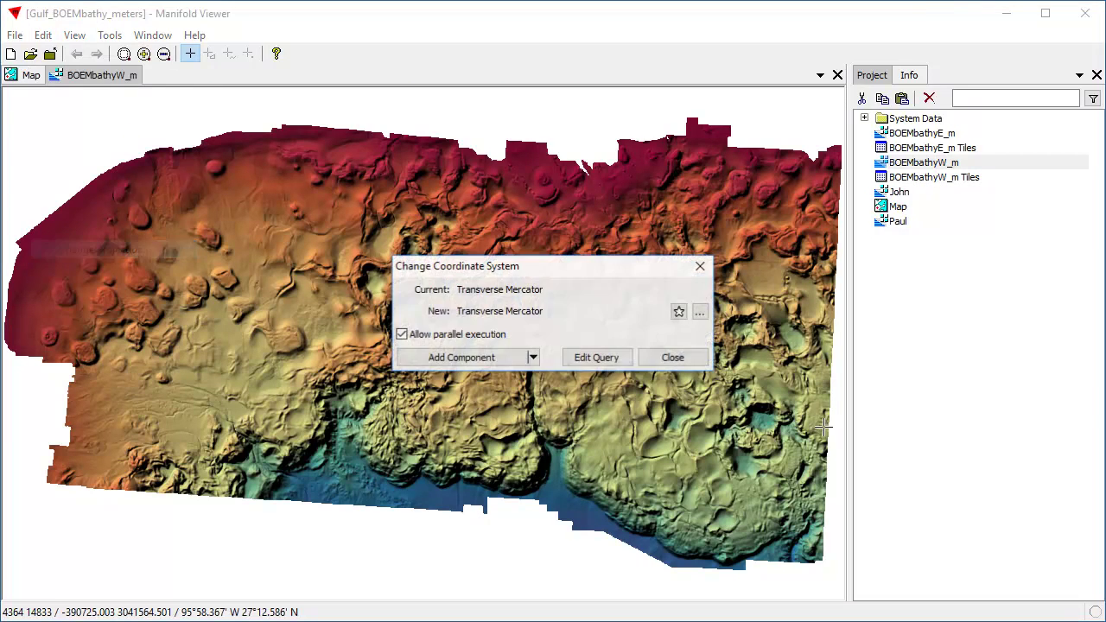
click(673, 358)
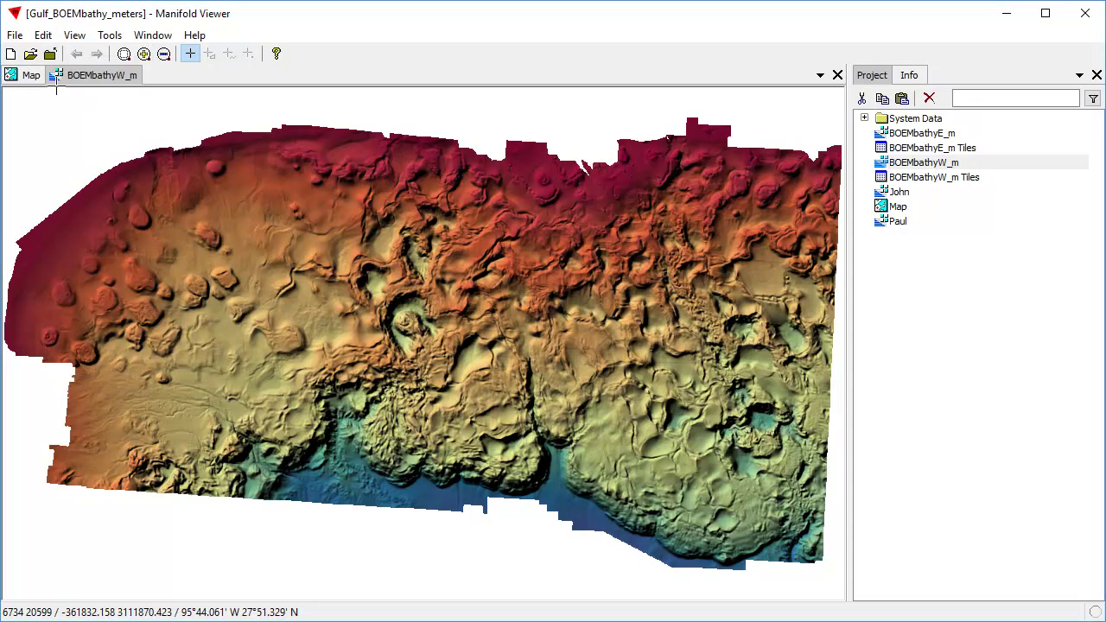
click(837, 75)
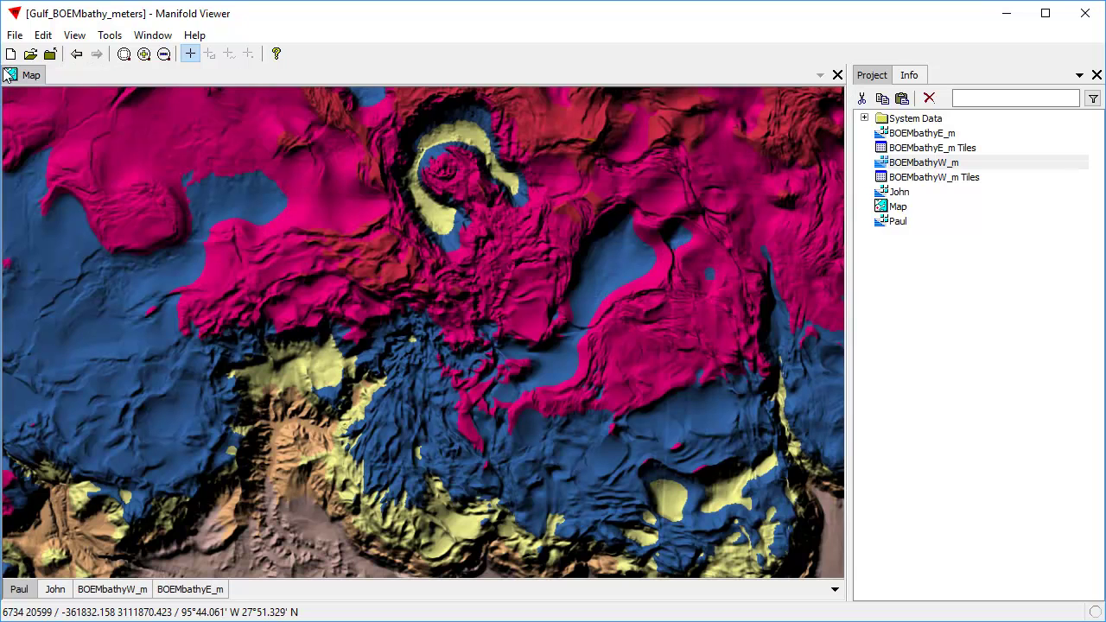
Zoom the Map to fit both bathymetry layers and check its Info details
scroll(673, 343, down, 5)
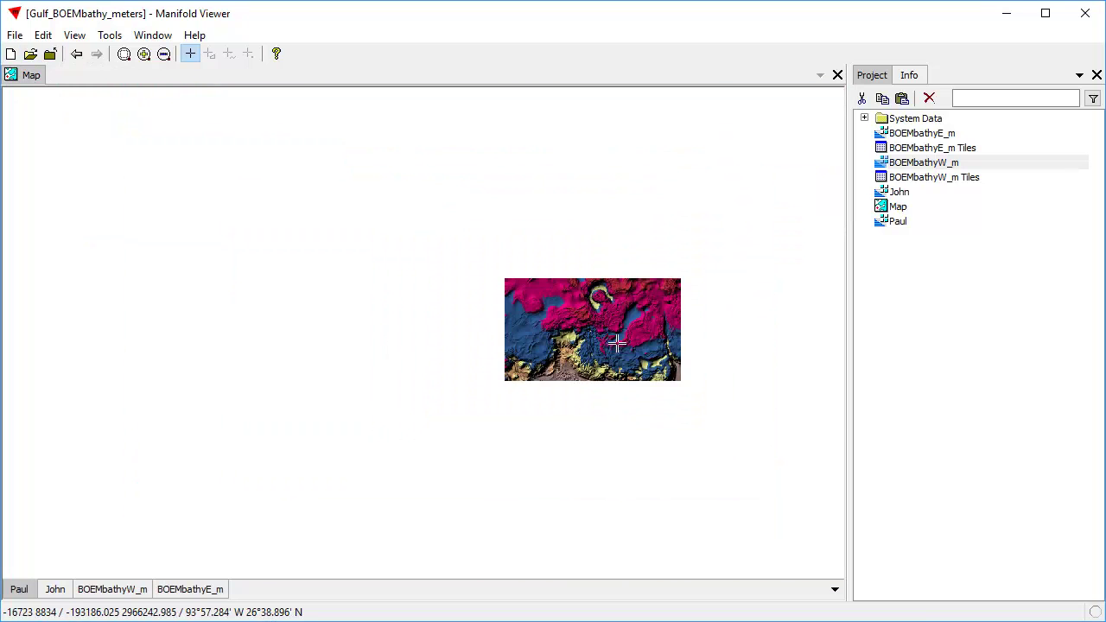
click(123, 53)
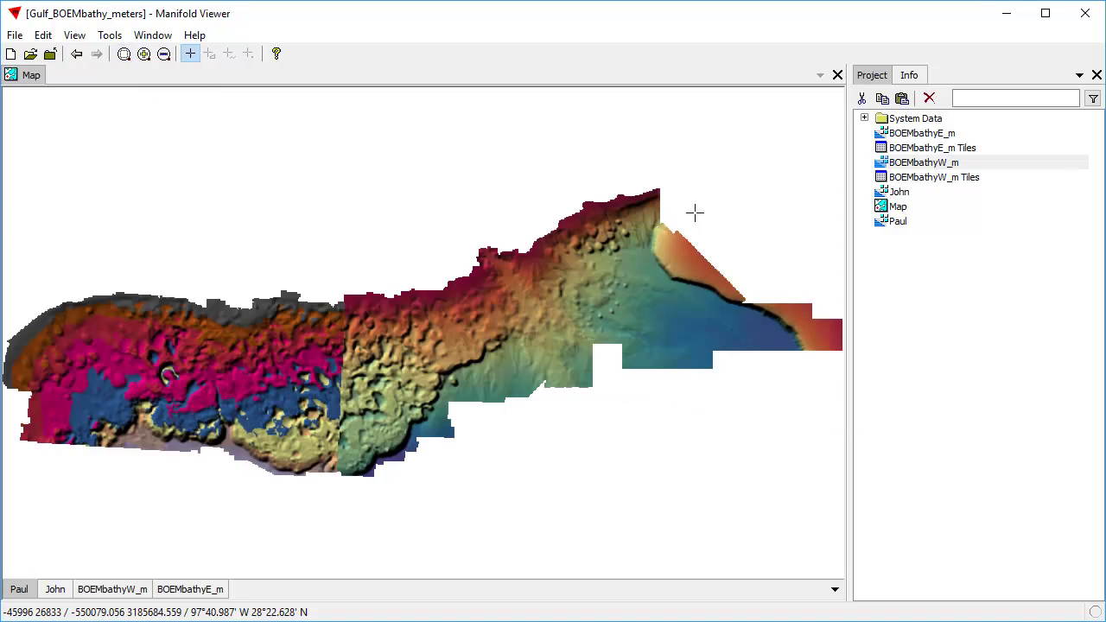
click(912, 75)
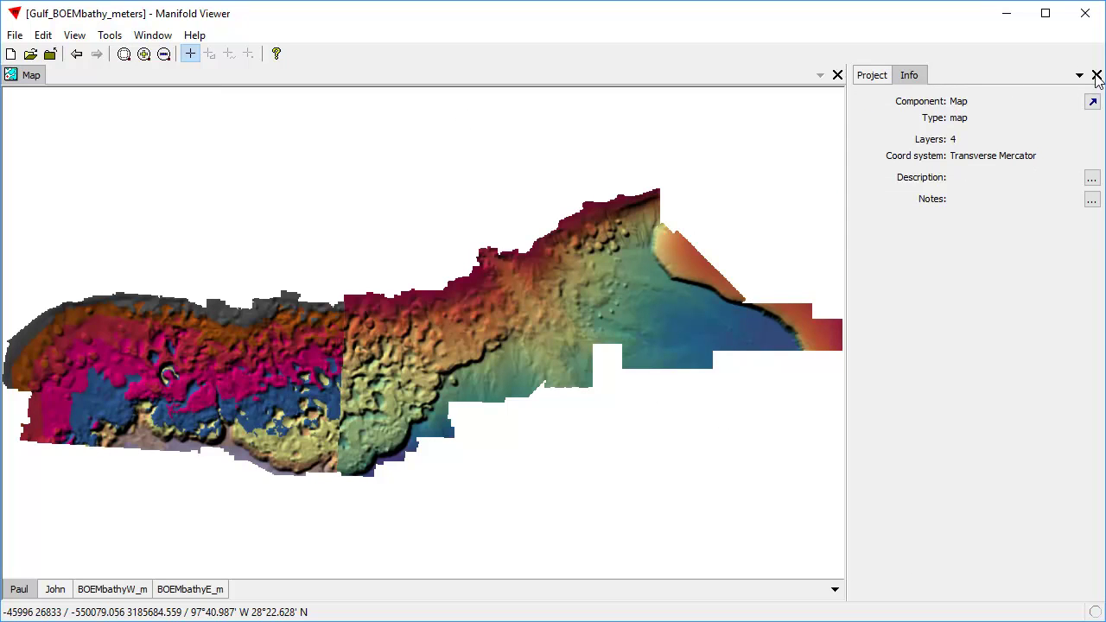
click(872, 76)
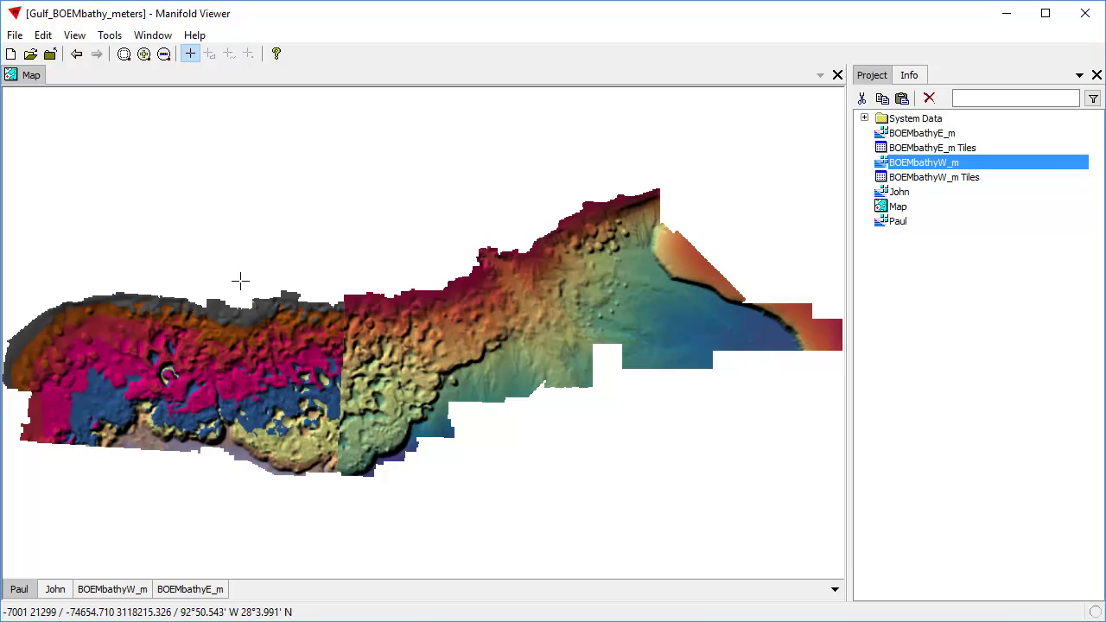
Hide the Paul and John layers and create a new map named Map 2
shift+click(25, 592)
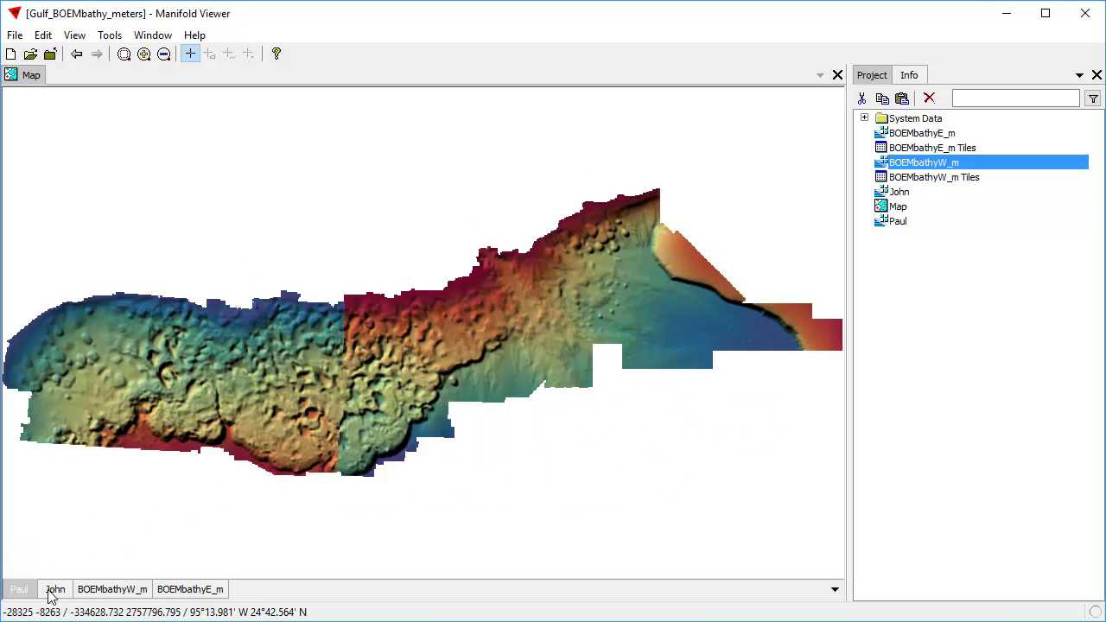
shift+click(55, 590)
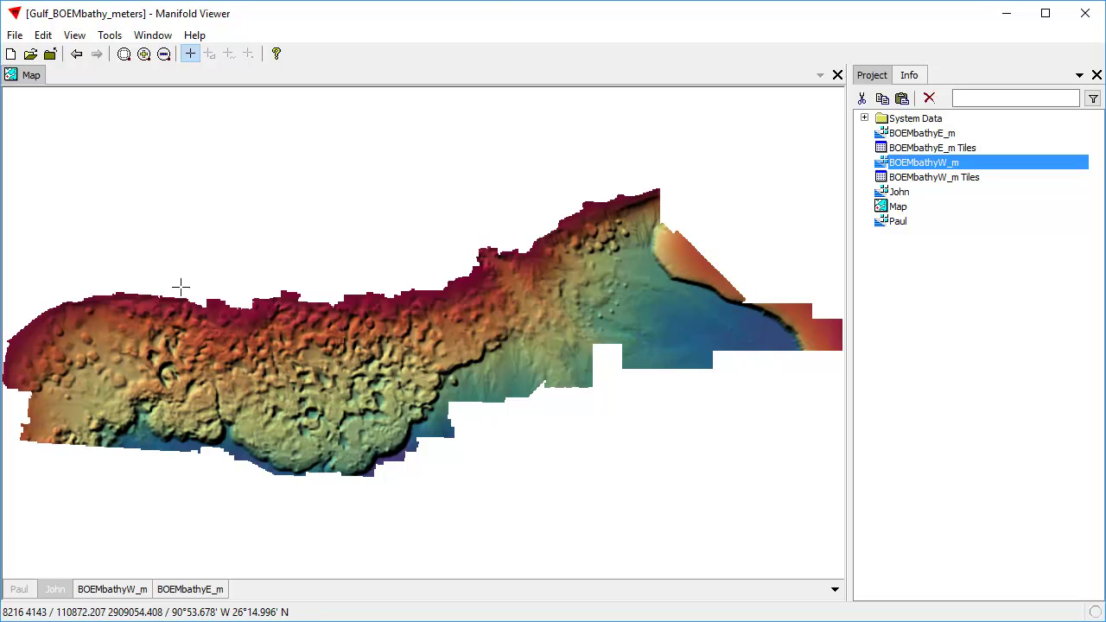
click(994, 328)
right_click(891, 285)
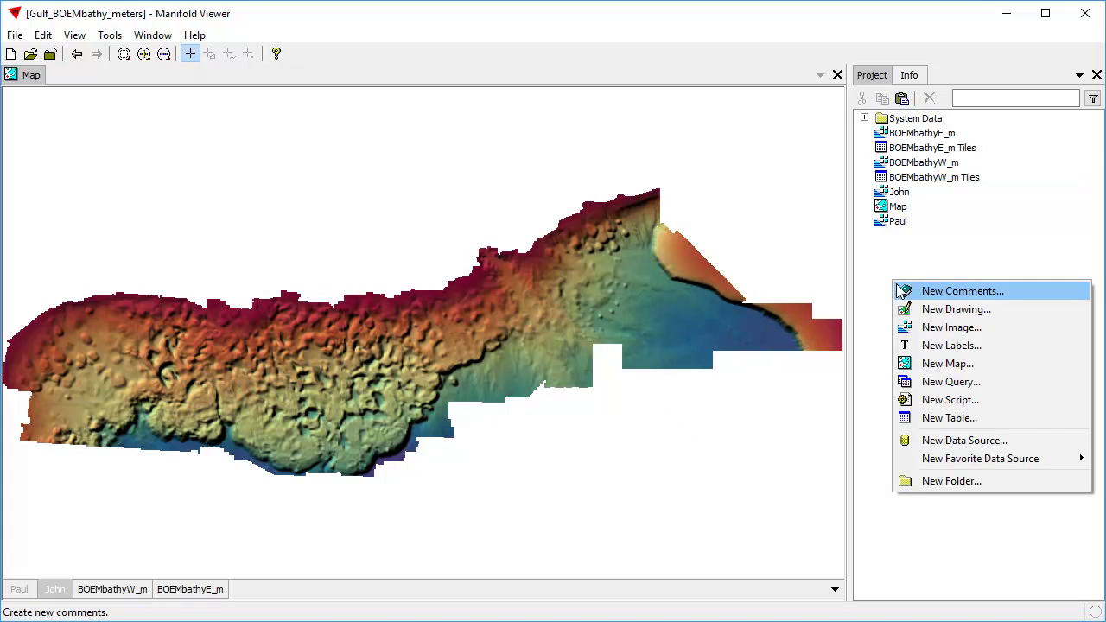
click(955, 360)
click(469, 436)
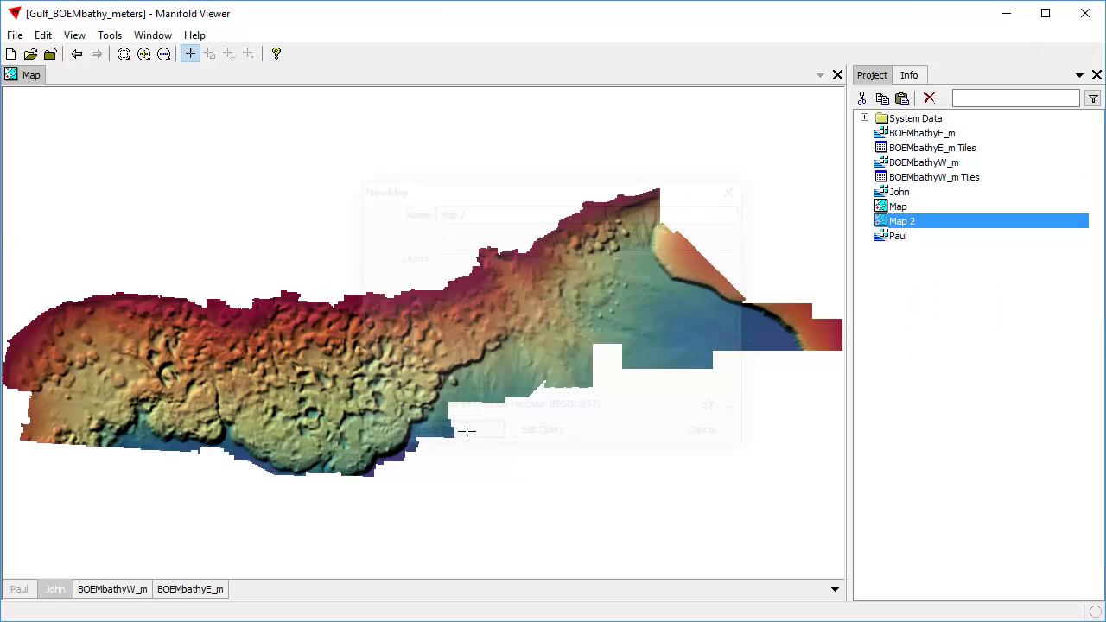
Add BOEMbathyW_m and BOEMbathyE_m to Map 2, reorder them, and zoom to fit
double_click(943, 227)
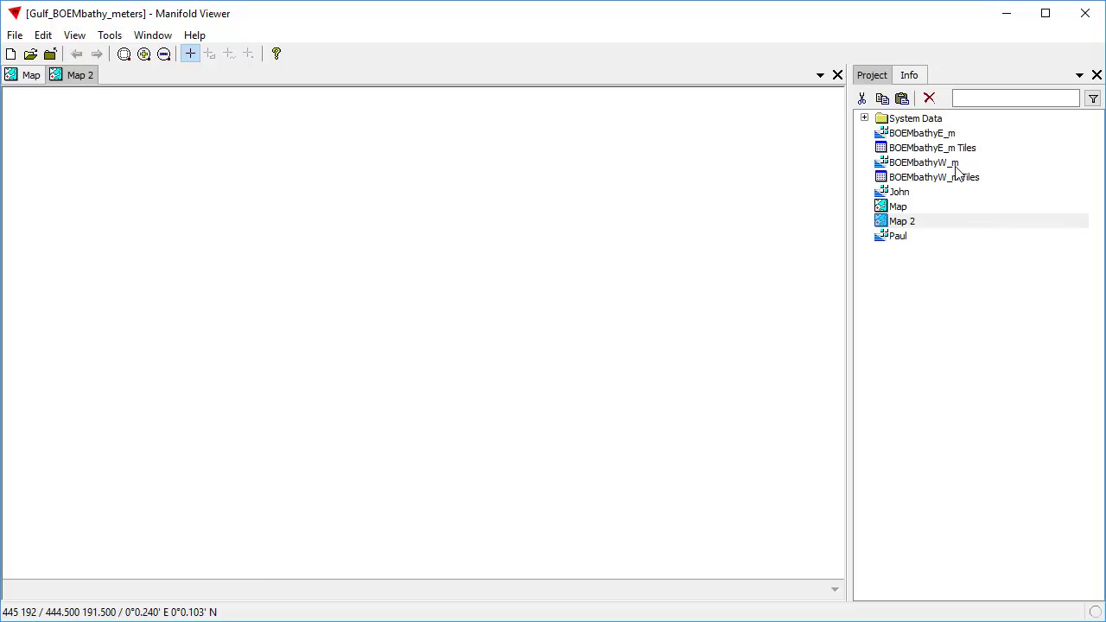
drag(938, 166, 704, 196)
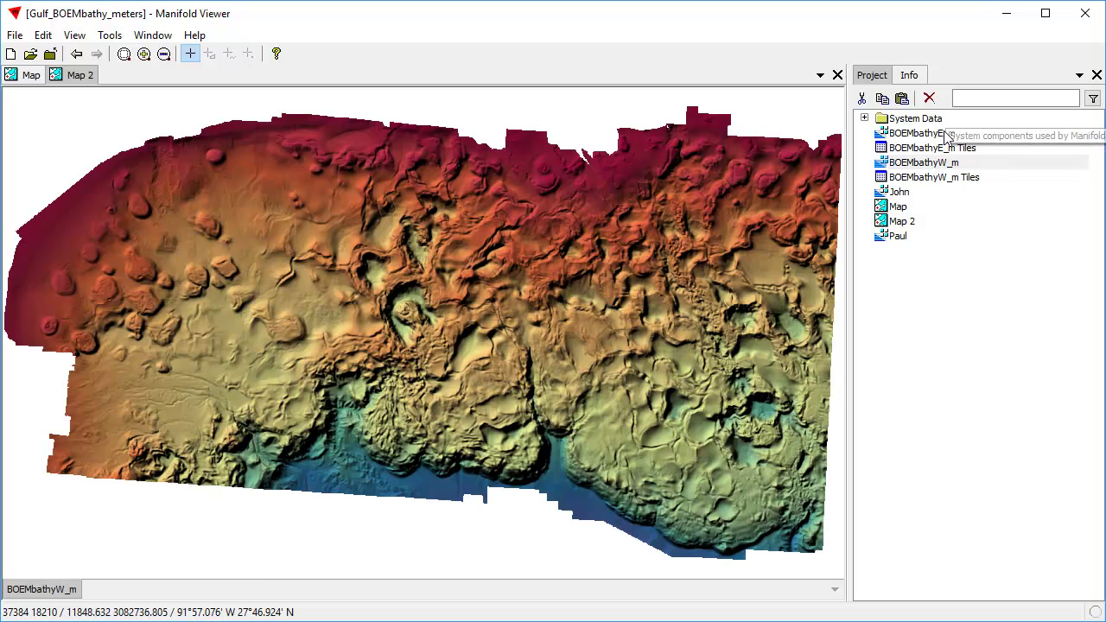
drag(951, 136, 320, 455)
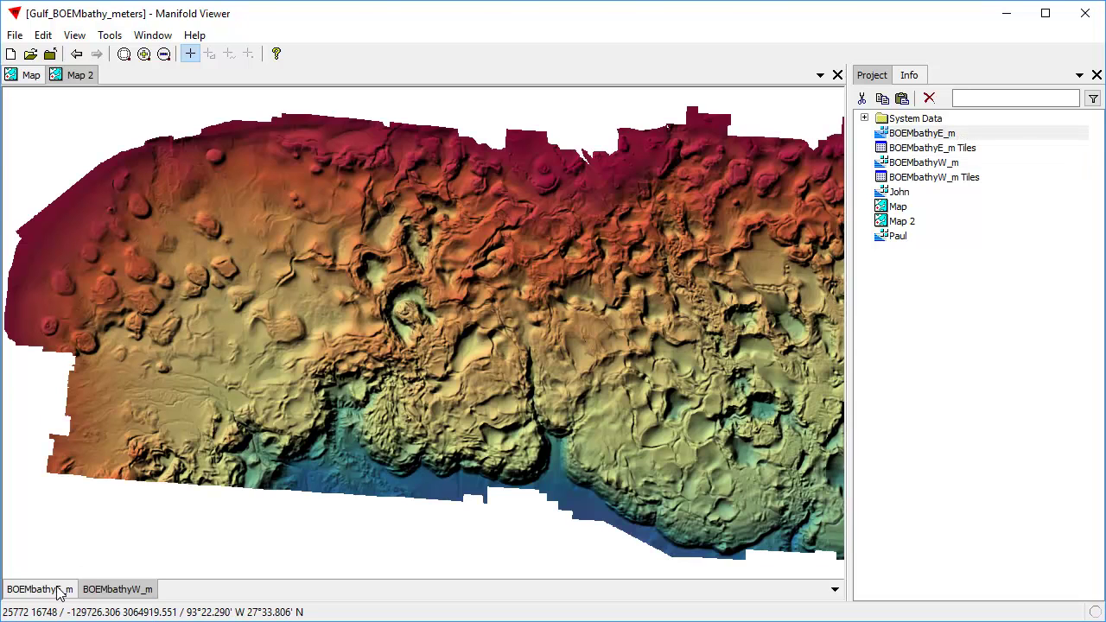
drag(61, 593, 175, 593)
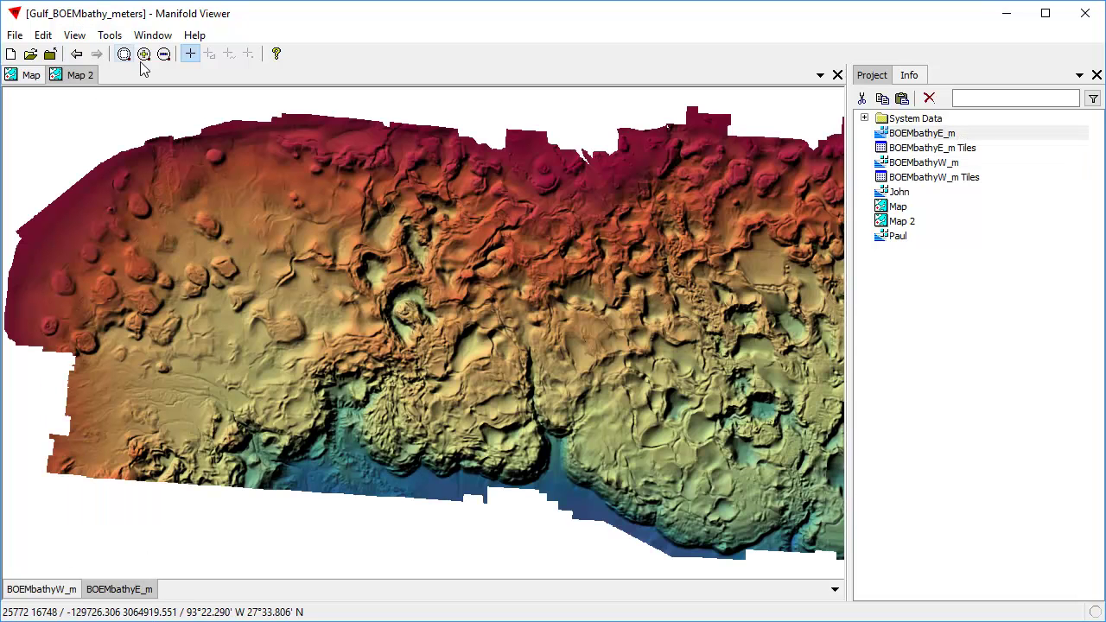
click(123, 53)
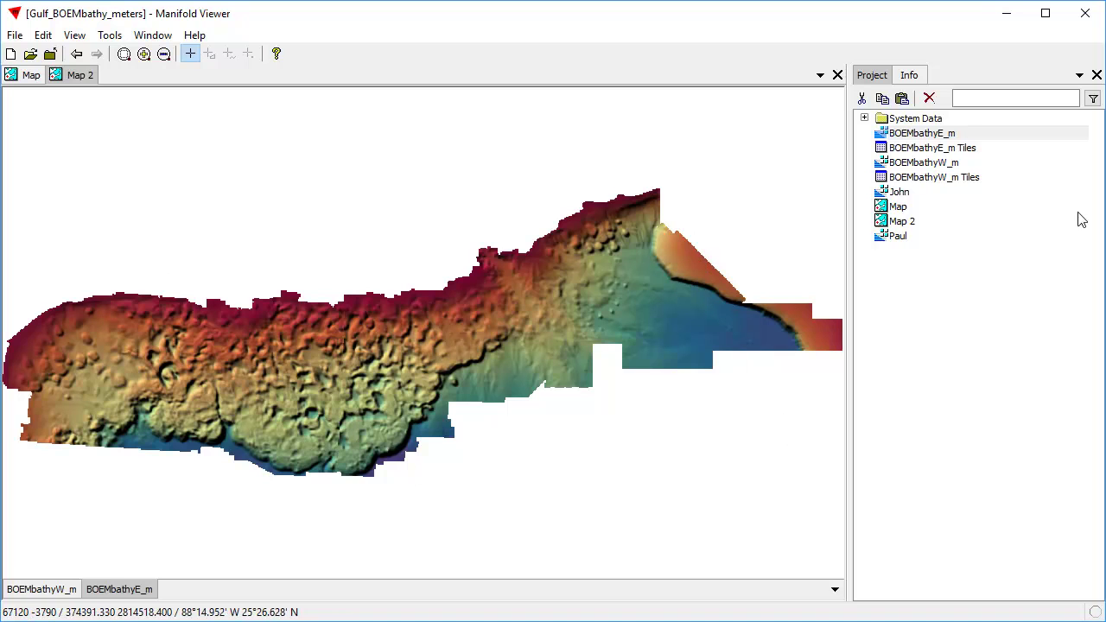
Open Map 2's projection settings and look through the Standard, EPSG and Custom lists
click(44, 34)
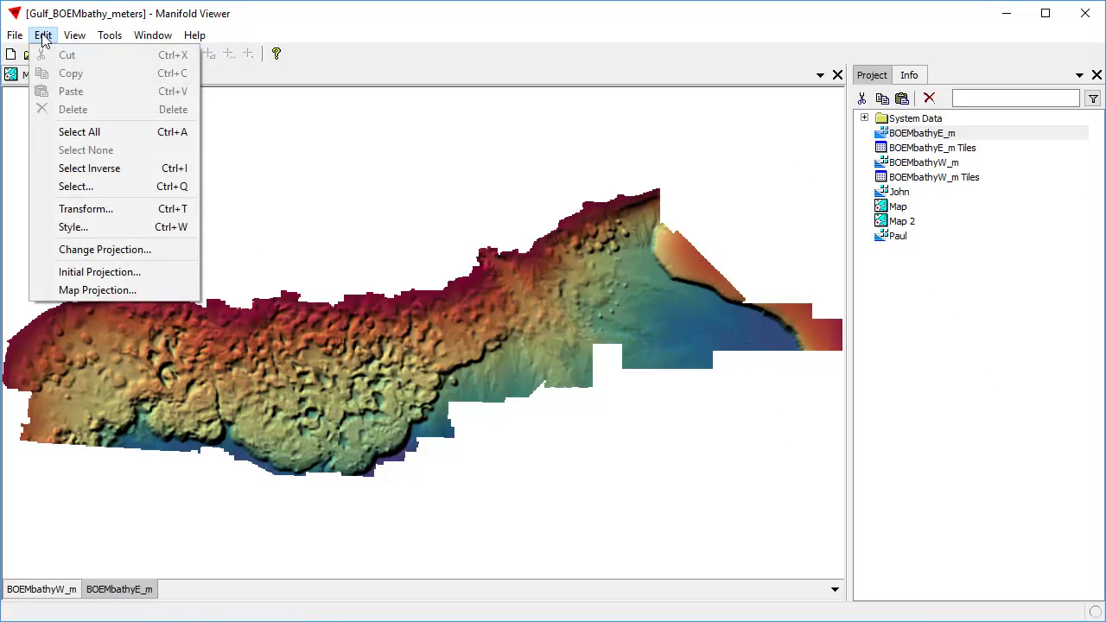
click(112, 292)
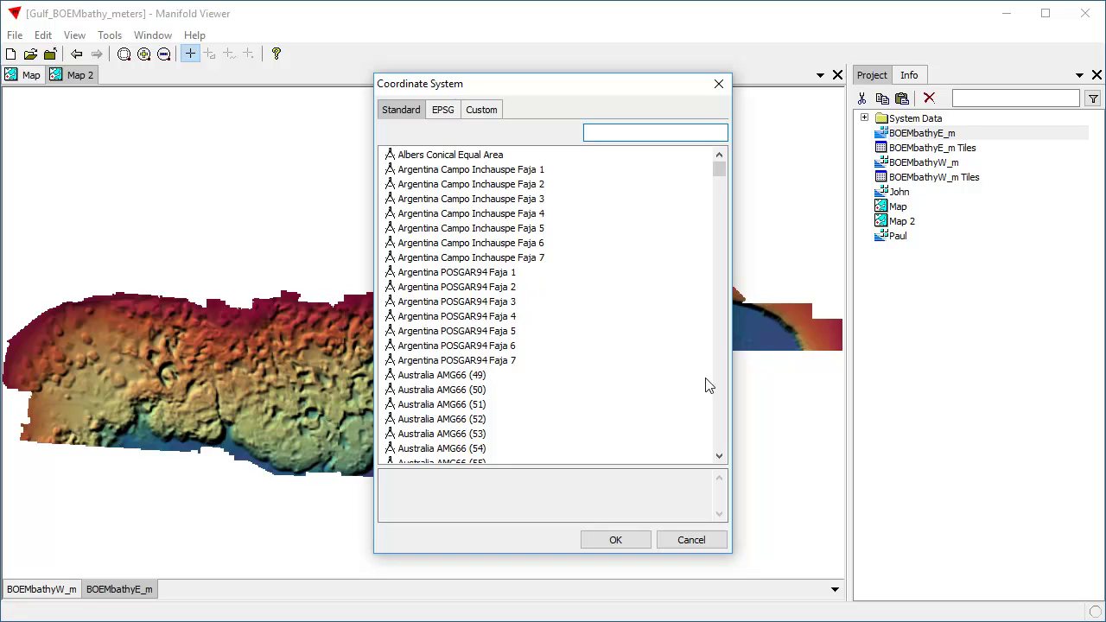
mouse_move(714, 167)
mouse_down()
mouse_move(723, 307)
mouse_move(726, 172)
mouse_up()
click(443, 110)
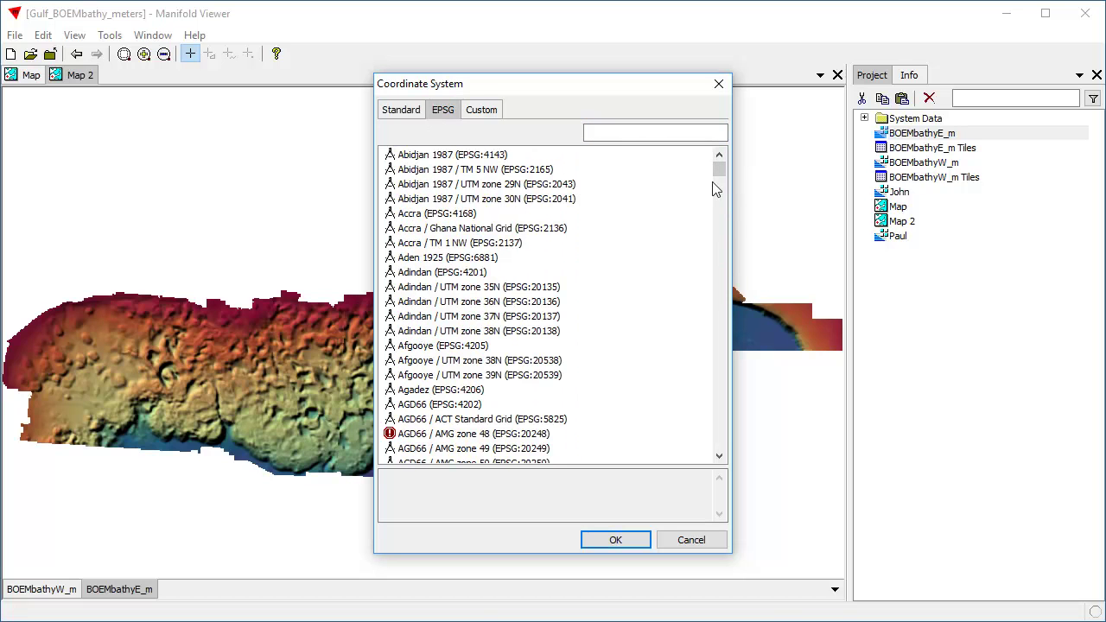
mouse_move(722, 165)
mouse_down()
mouse_move(728, 216)
mouse_move(725, 179)
mouse_up()
click(480, 109)
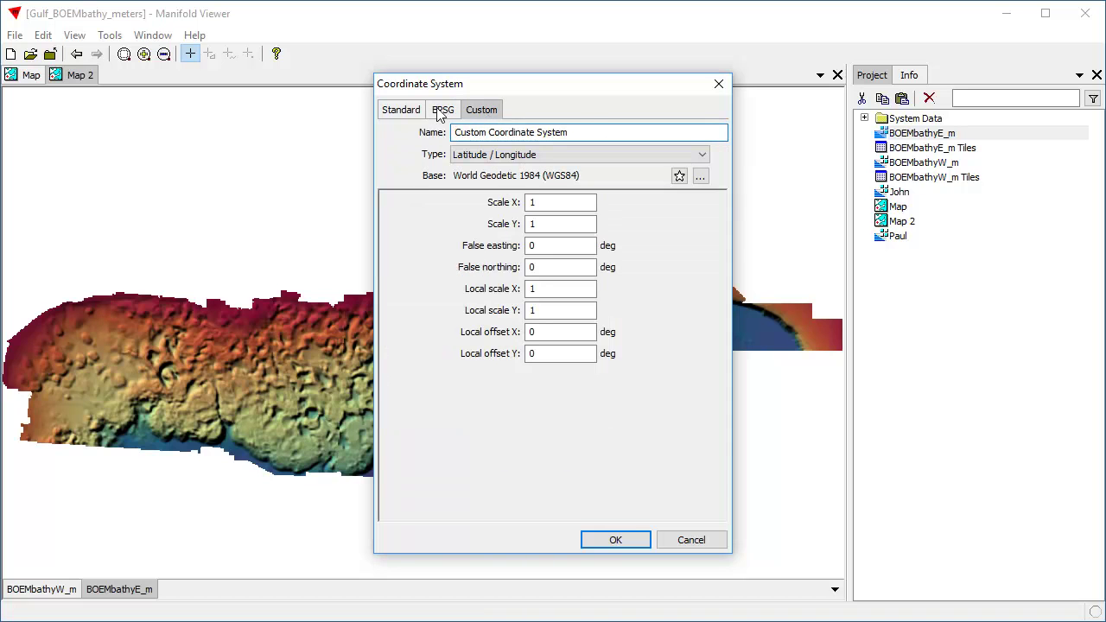
click(405, 113)
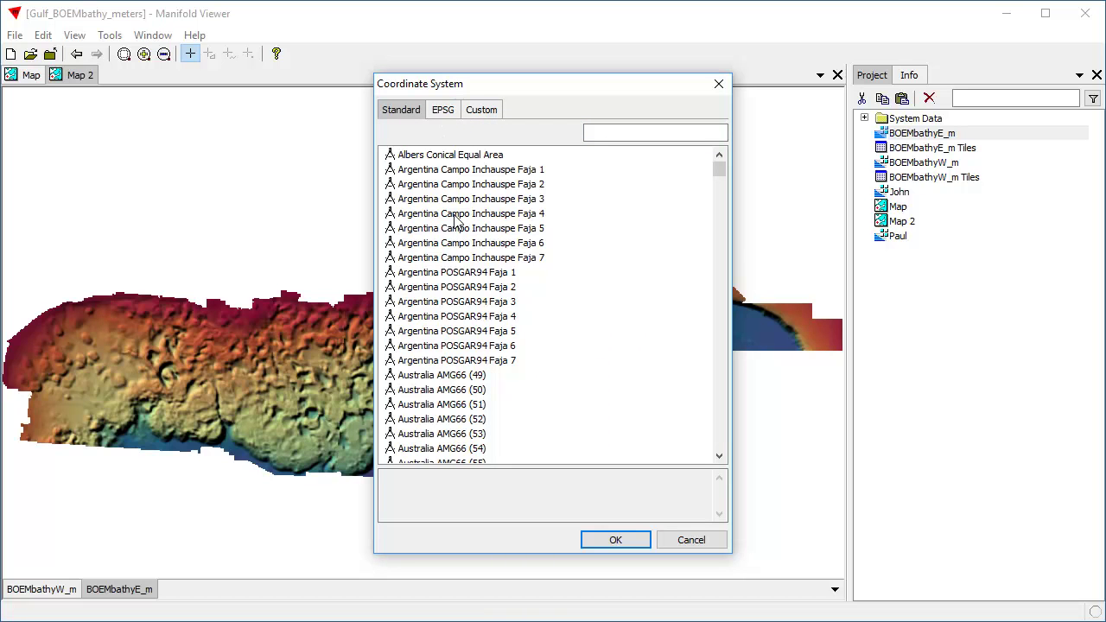
Filter the list for 'li' and apply Latitude / Longitude as Map 2's projection
click(641, 132)
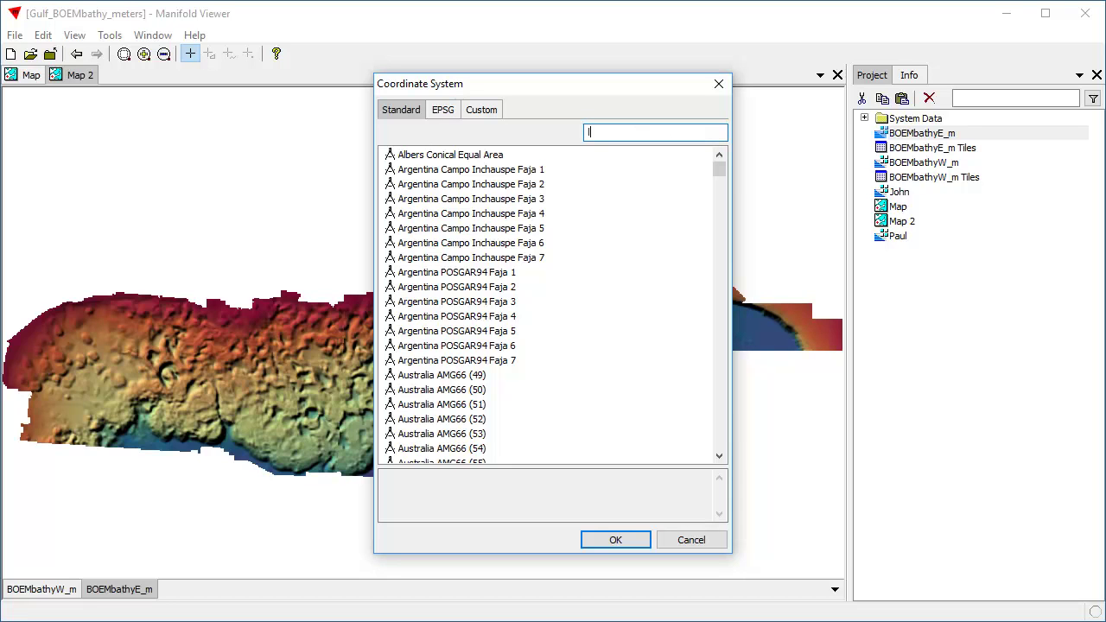
text(lat)
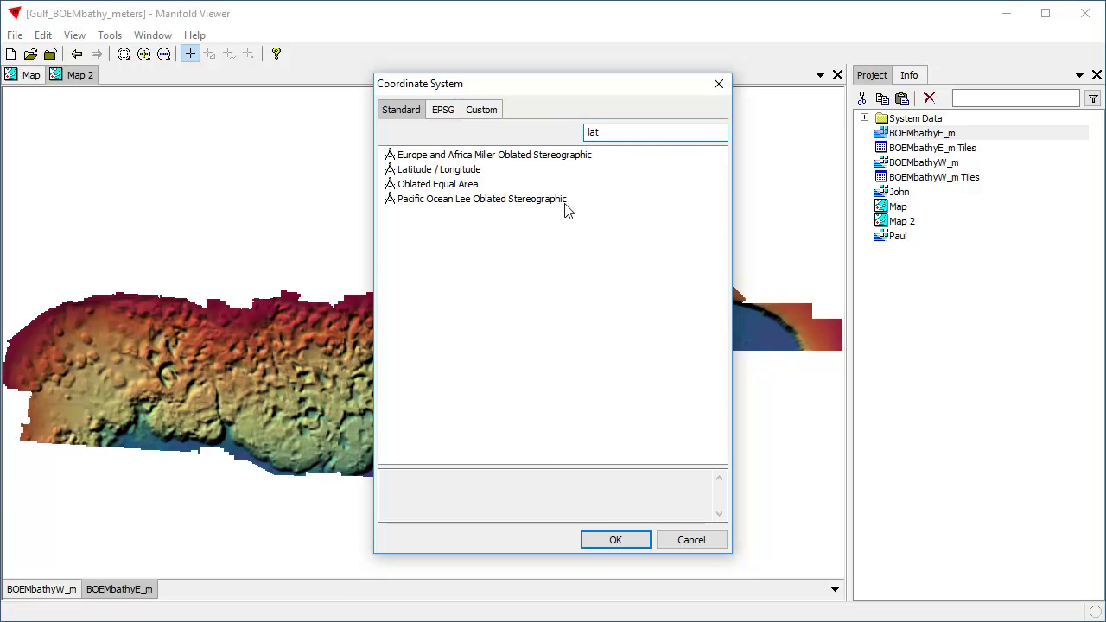
text(i)
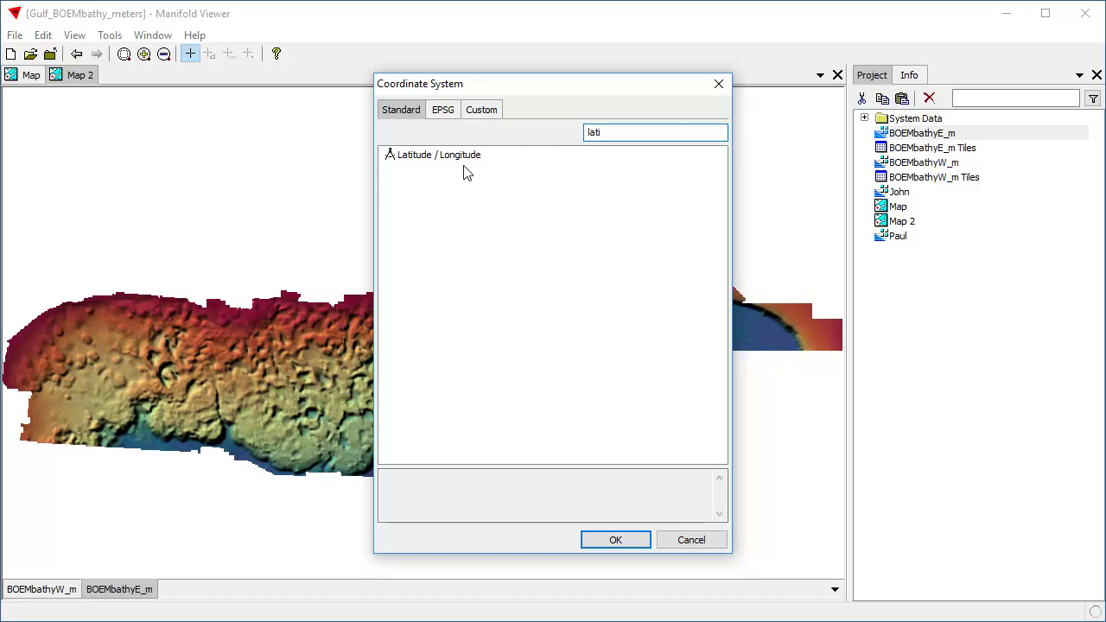
click(471, 164)
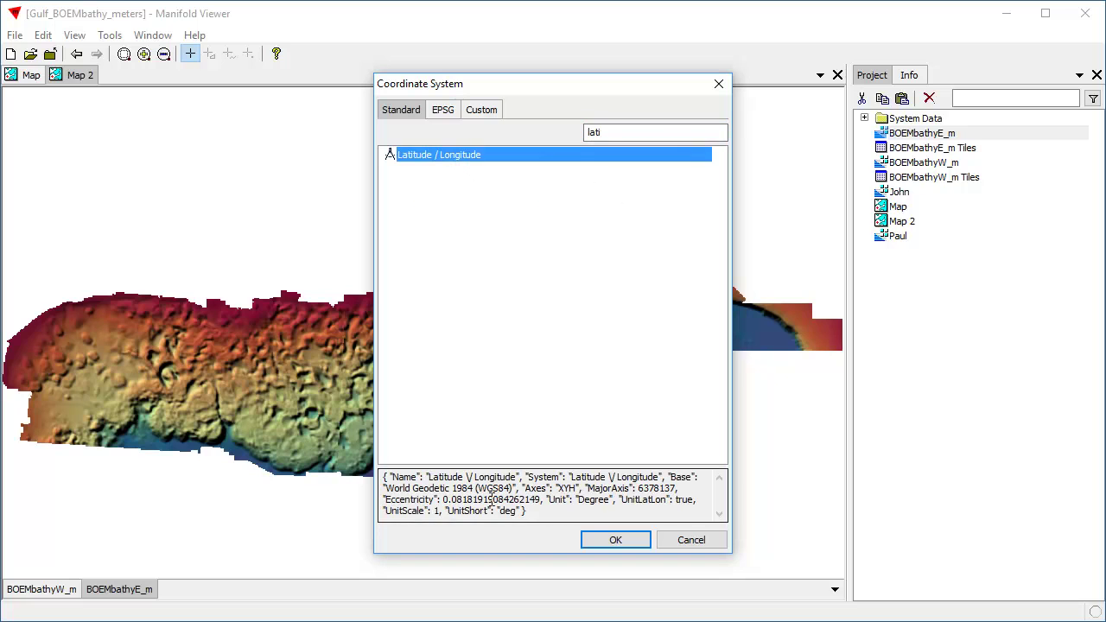
drag(539, 514, 385, 478)
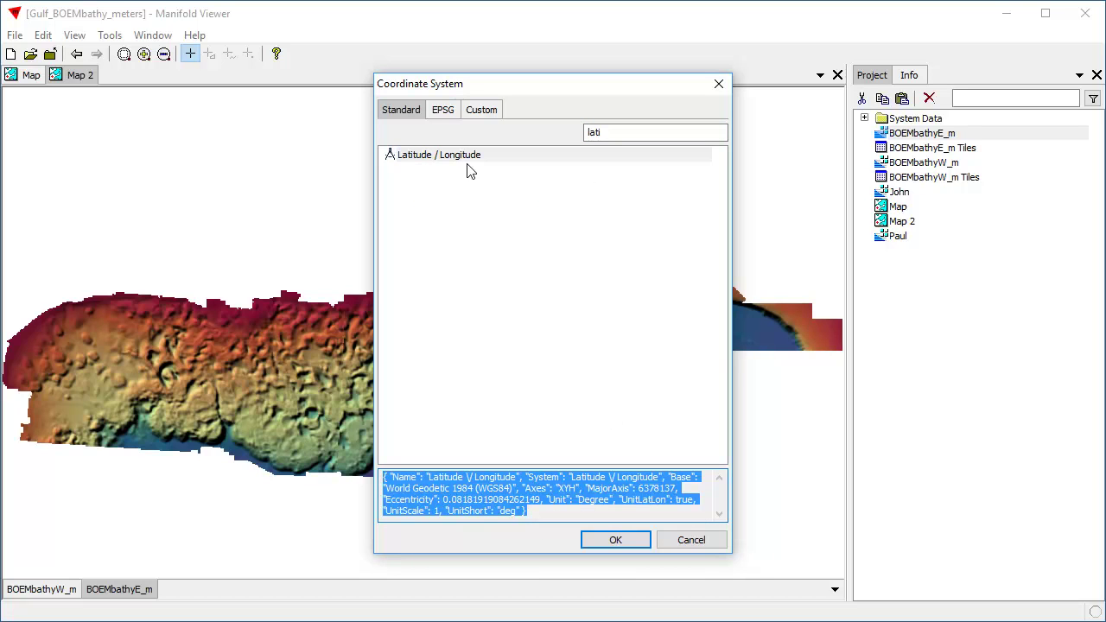
click(616, 540)
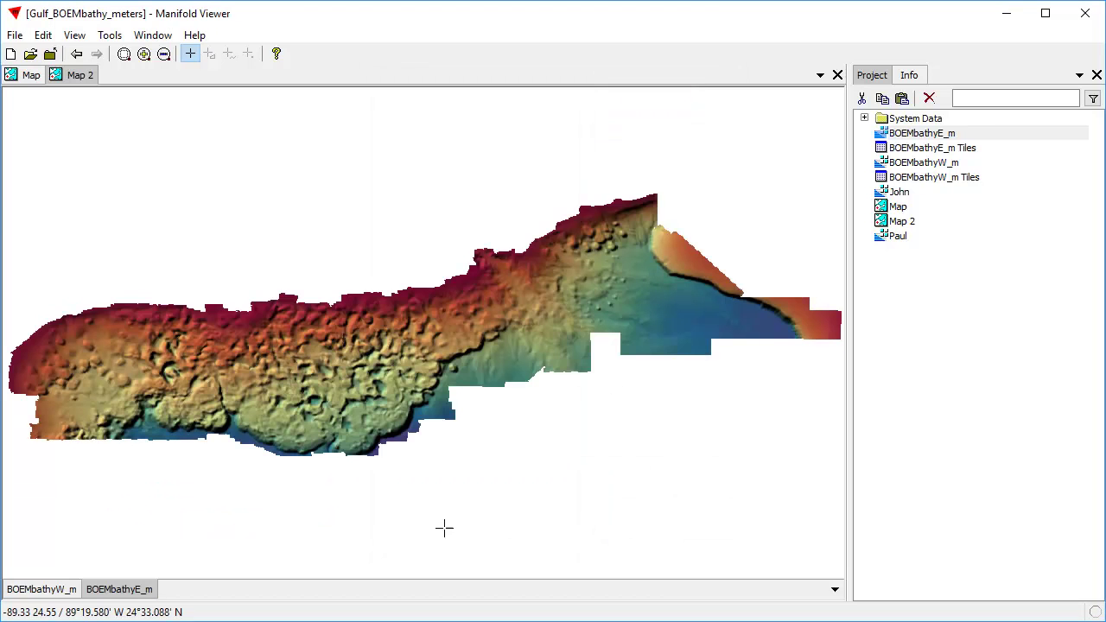
click(910, 80)
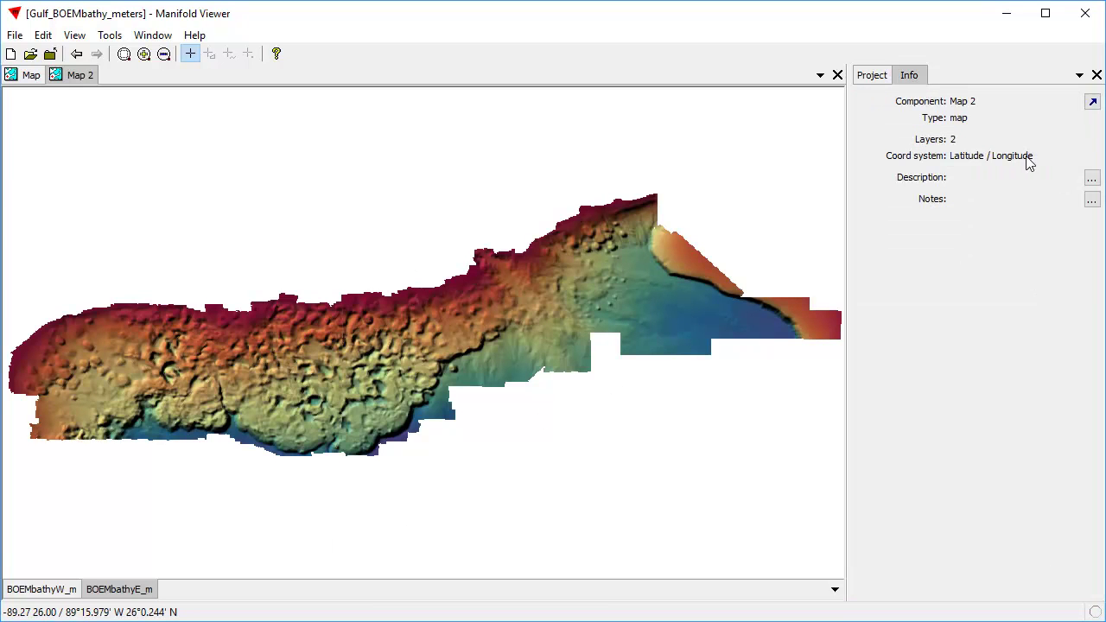
click(880, 78)
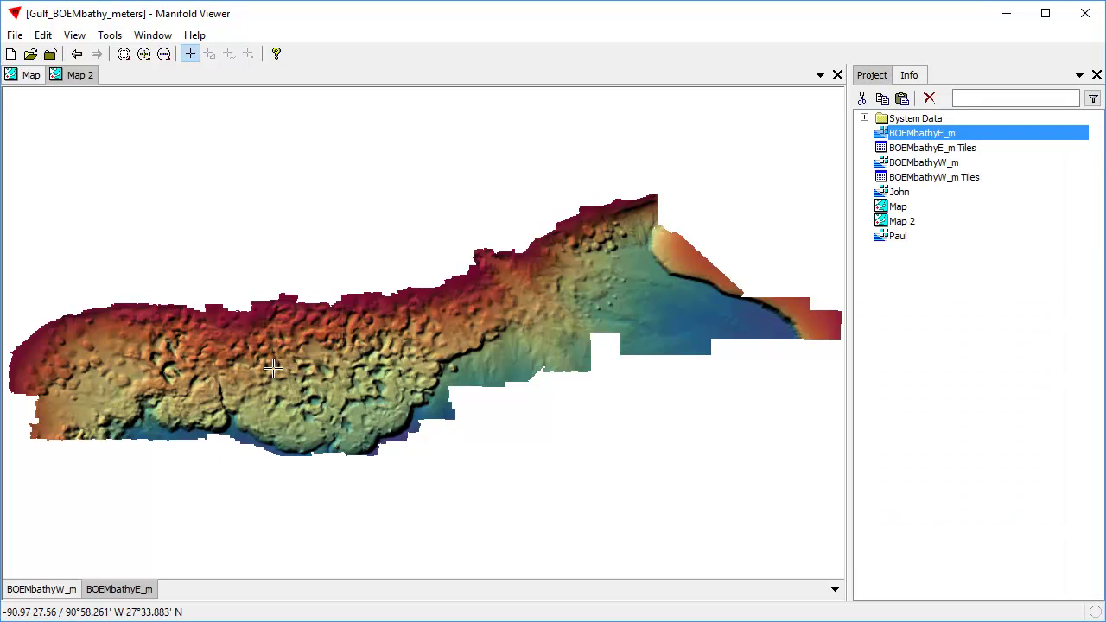
double_click(921, 135)
click(909, 75)
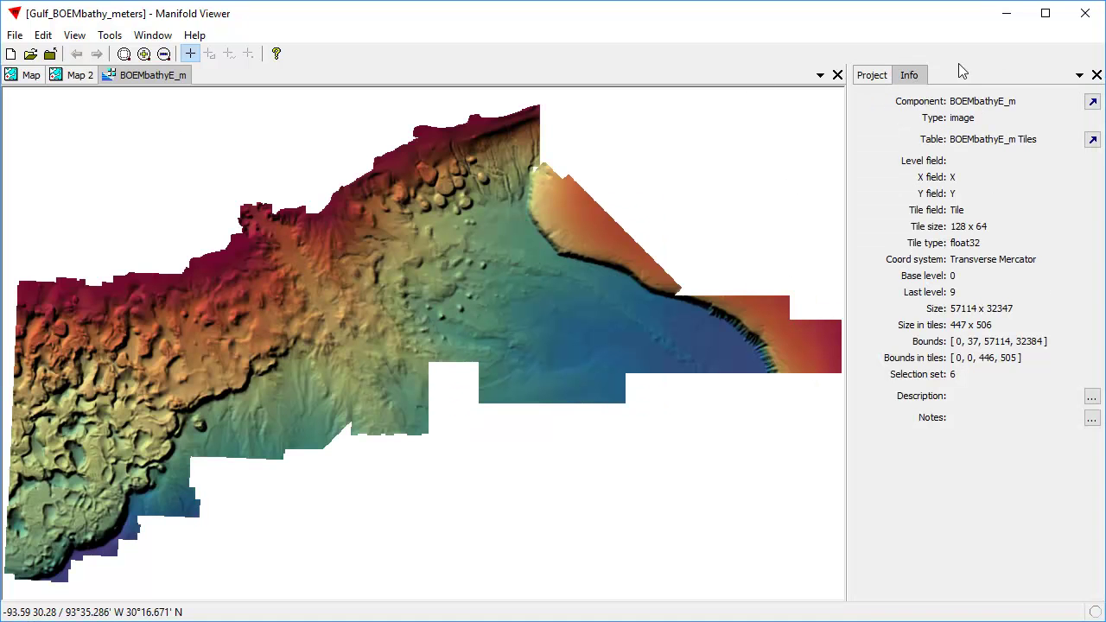
click(872, 75)
click(838, 76)
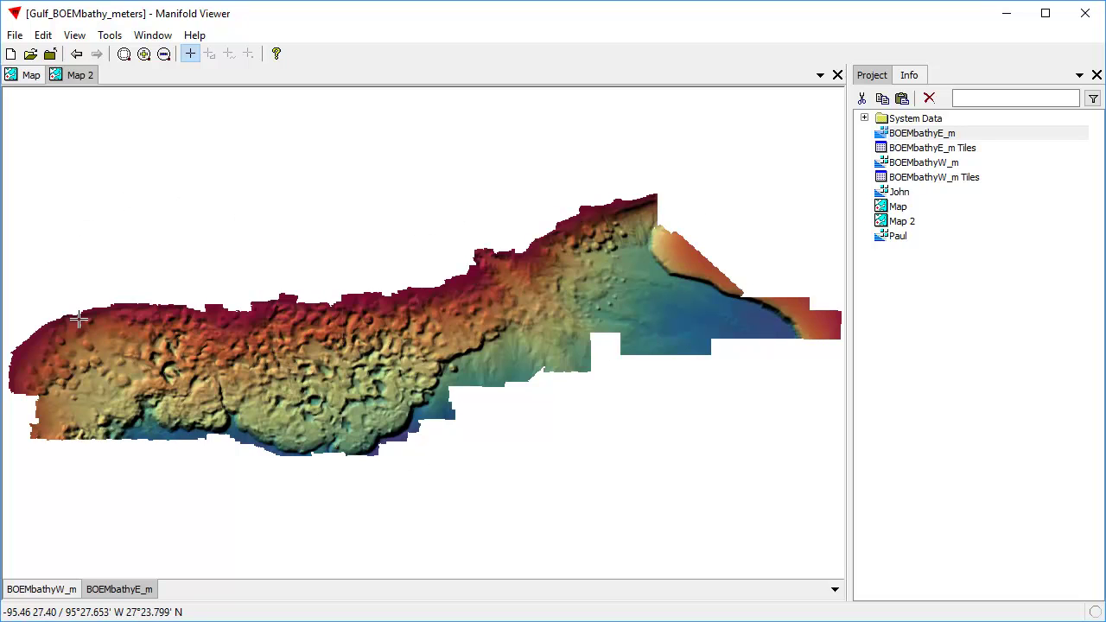
drag(101, 291, 428, 463)
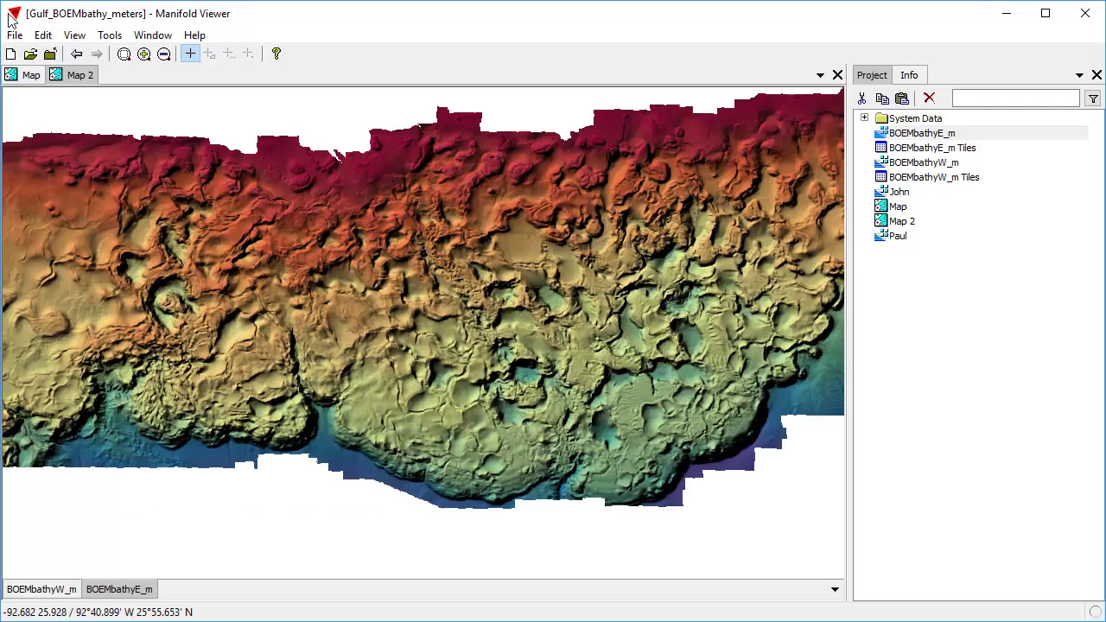
click(76, 54)
click(27, 76)
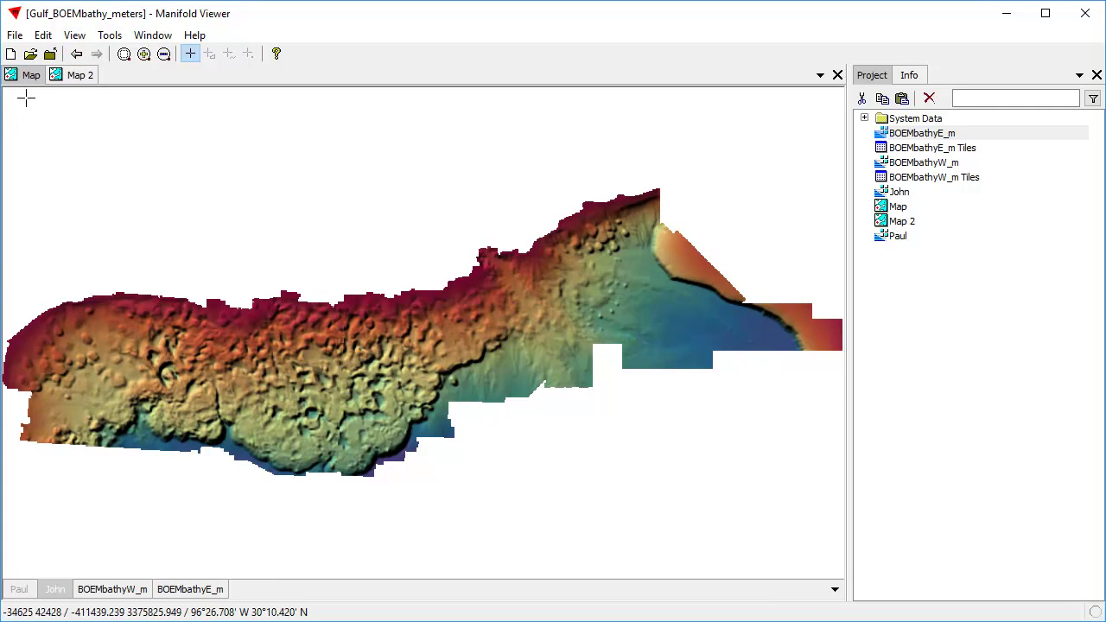
click(65, 83)
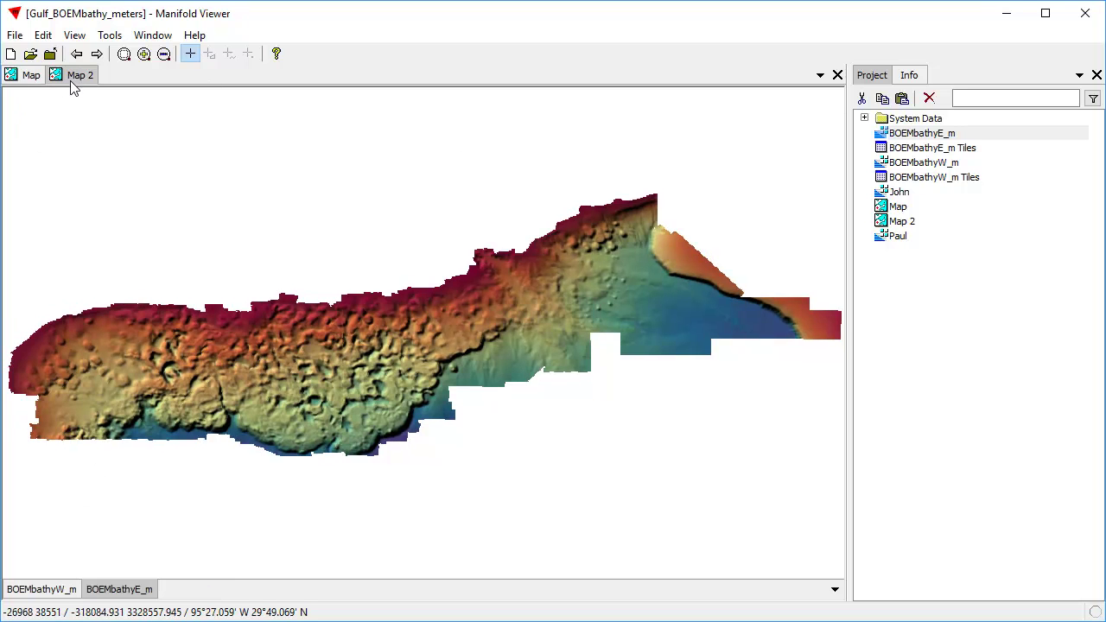
click(26, 78)
click(78, 78)
click(30, 79)
click(79, 81)
click(26, 79)
click(79, 78)
click(30, 76)
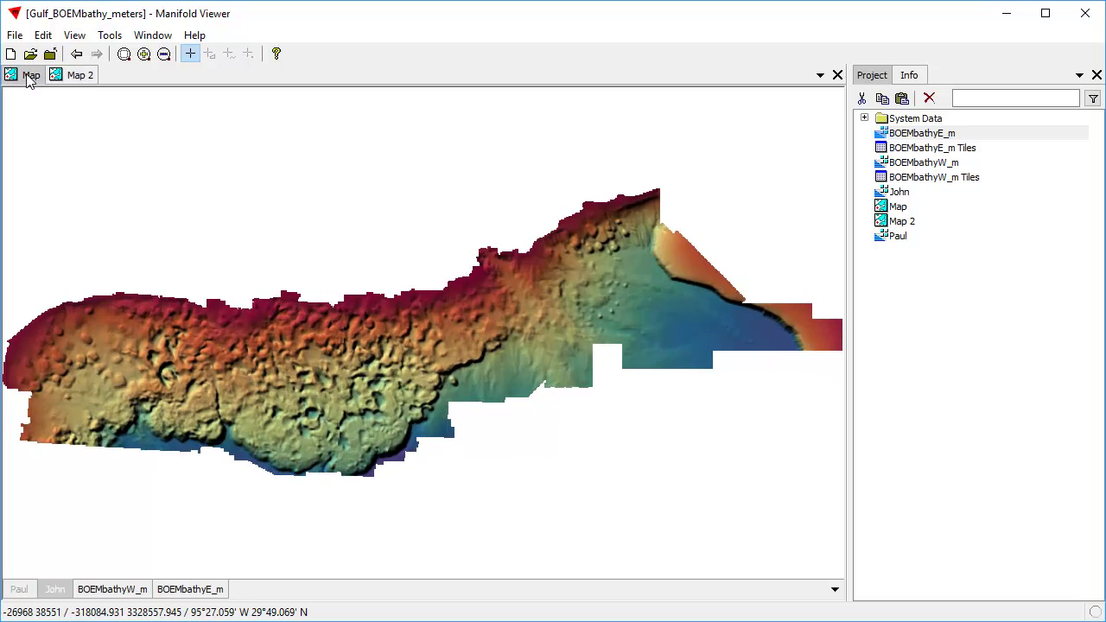
click(74, 80)
click(28, 82)
click(78, 81)
click(30, 79)
click(68, 80)
click(32, 80)
click(77, 81)
click(29, 78)
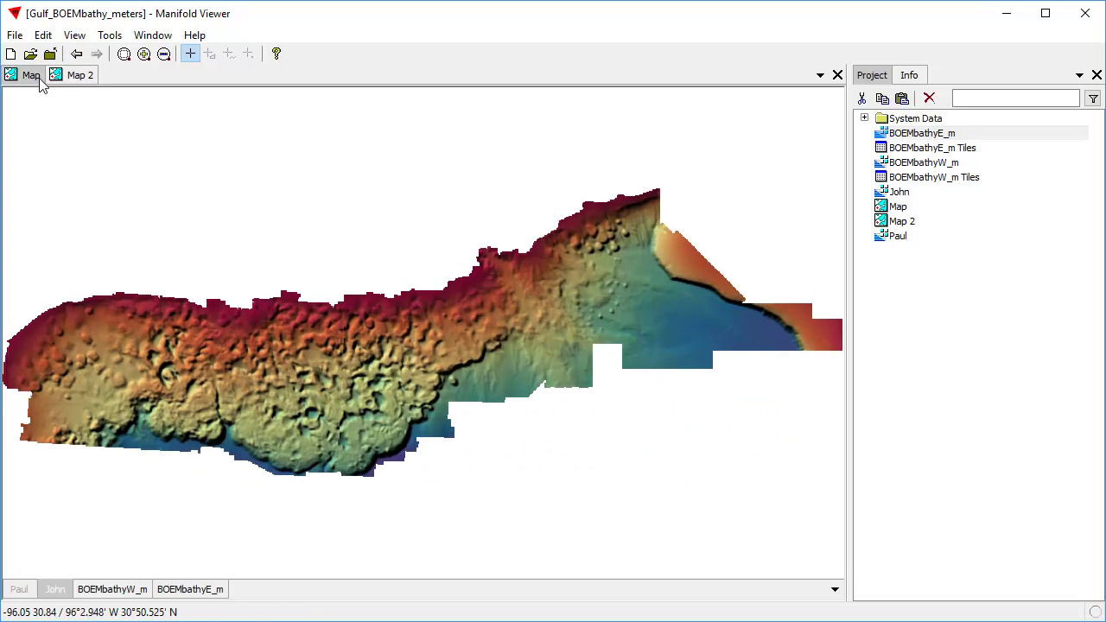
click(75, 77)
click(30, 77)
click(76, 78)
click(32, 79)
click(61, 79)
click(27, 78)
click(70, 78)
Zoom around the western seafloor in Map 2, then close the Map 2 window
drag(170, 322, 337, 444)
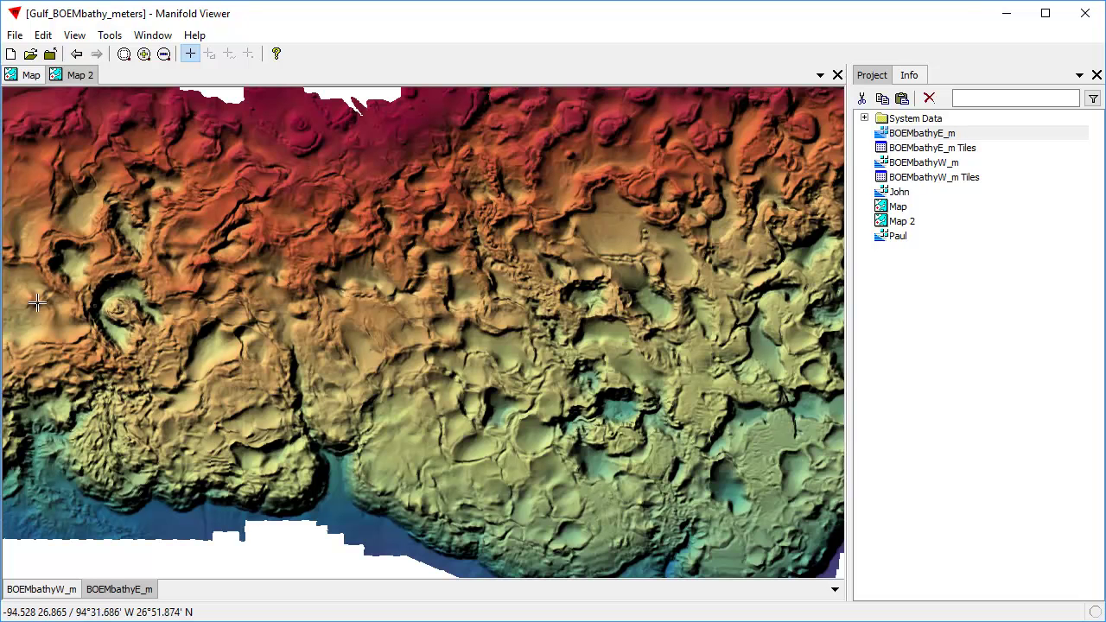
drag(31, 260, 327, 521)
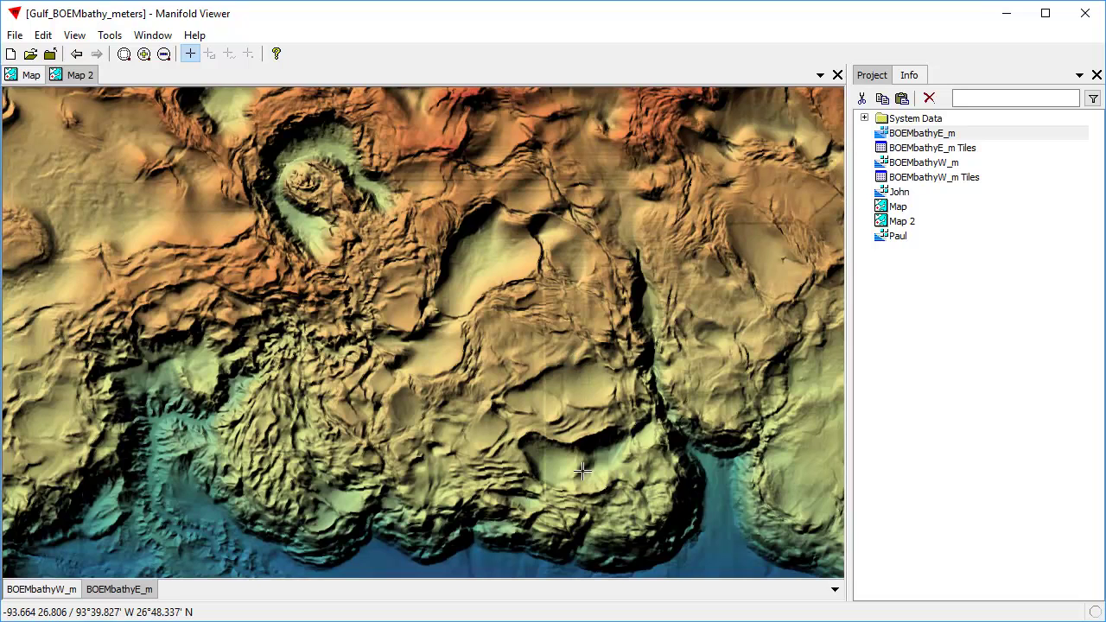
drag(111, 384, 457, 349)
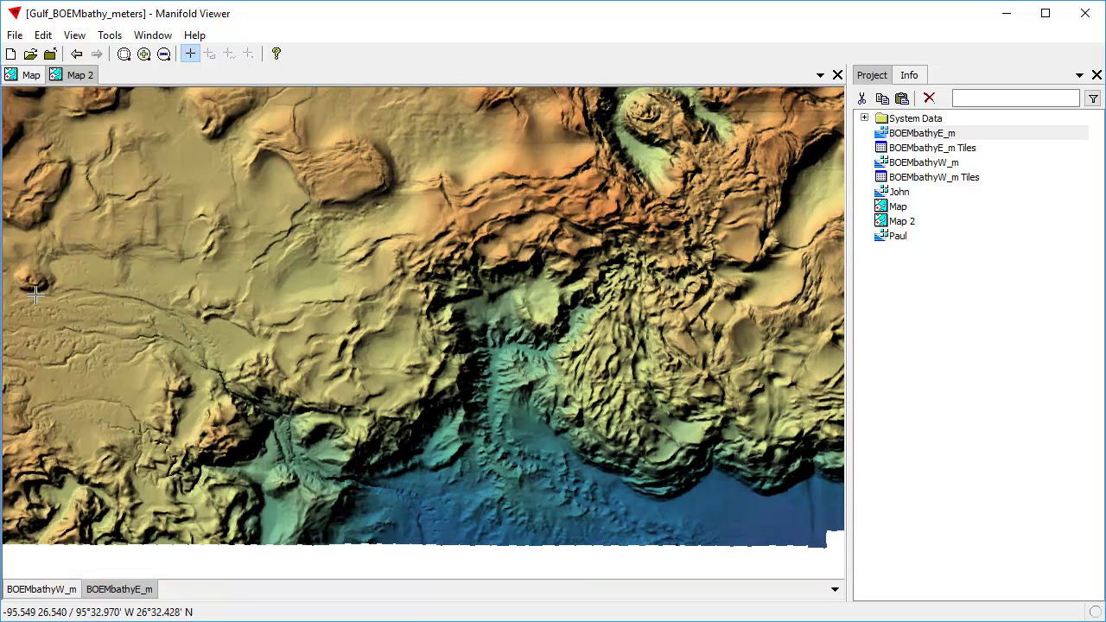
drag(45, 322, 431, 512)
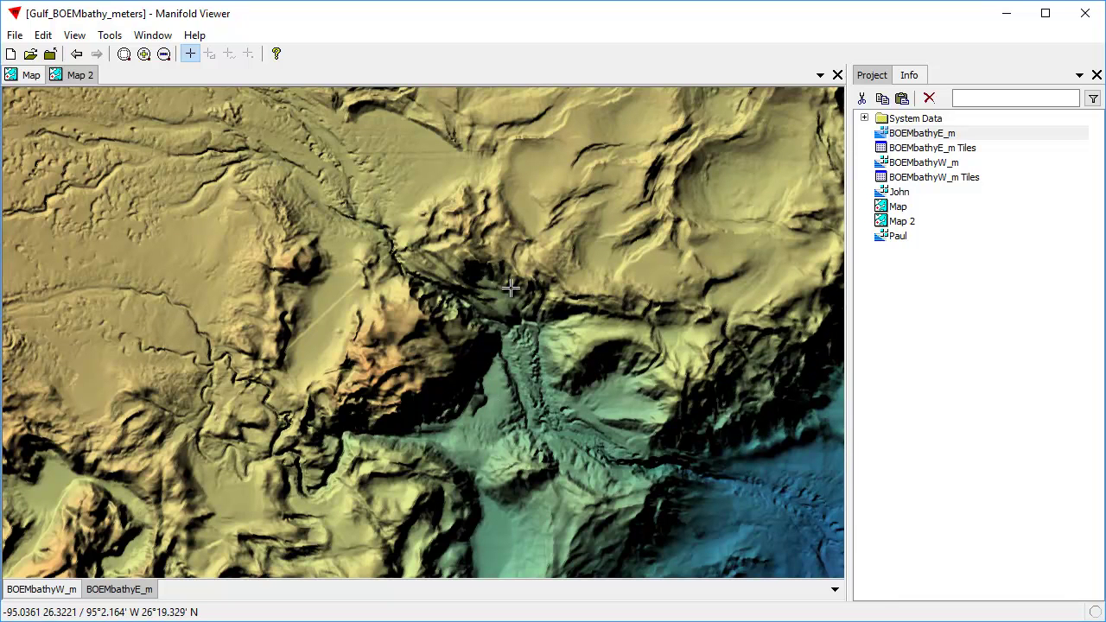
scroll(510, 287, down, 1)
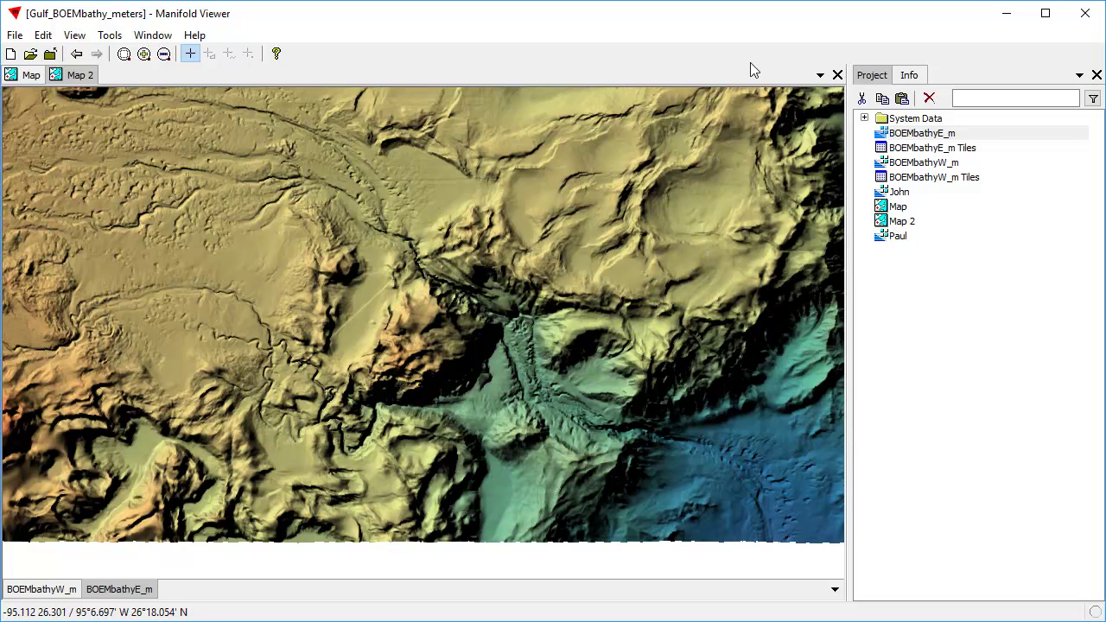
click(838, 75)
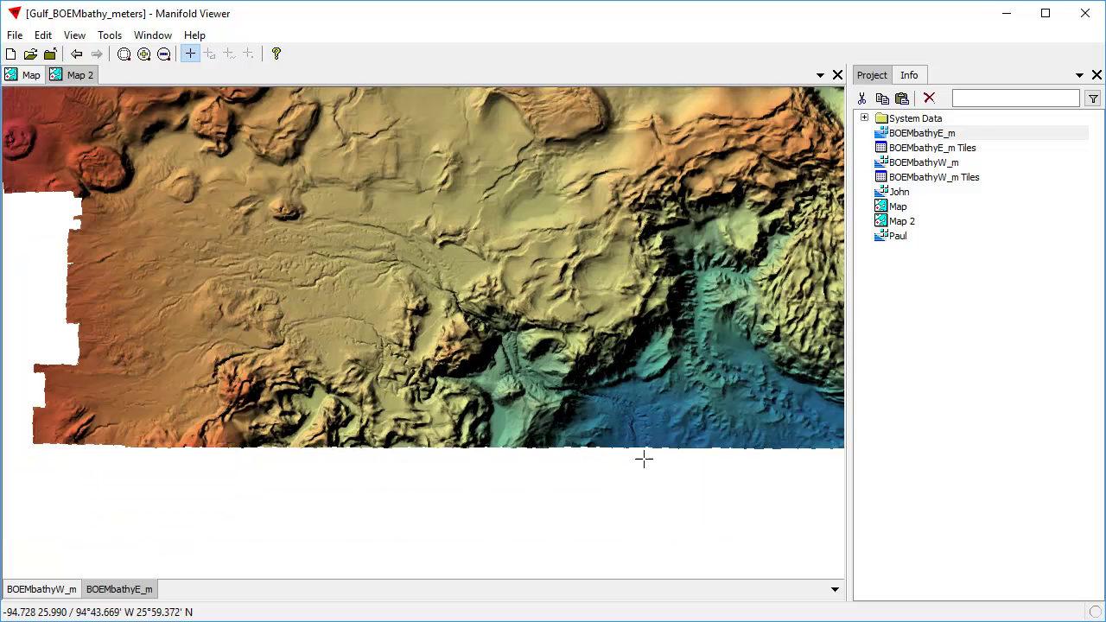
click(837, 75)
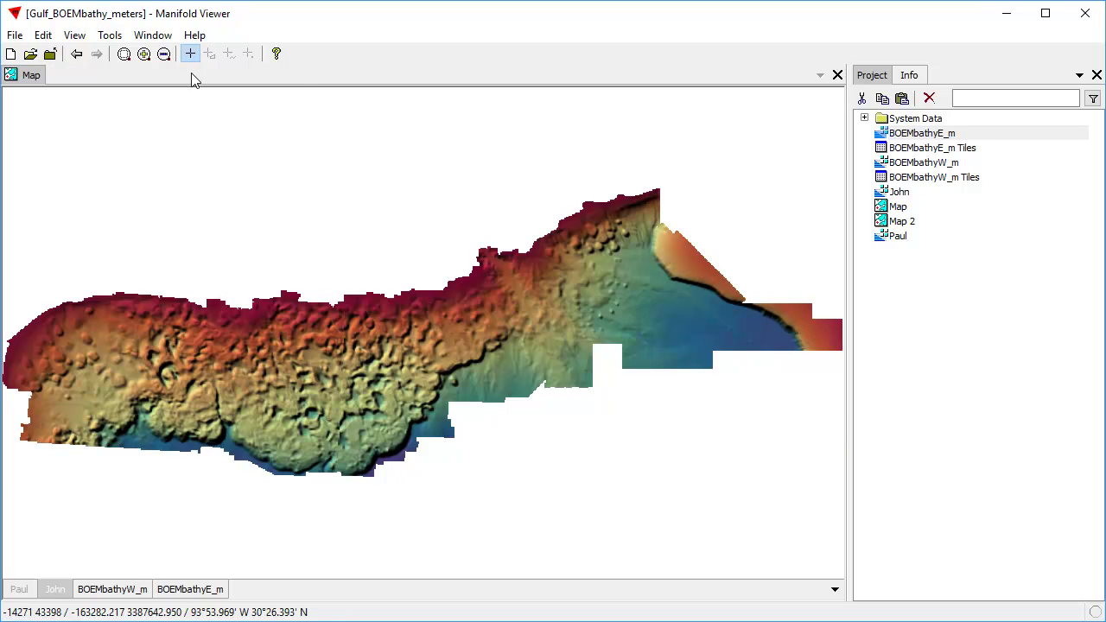
click(195, 36)
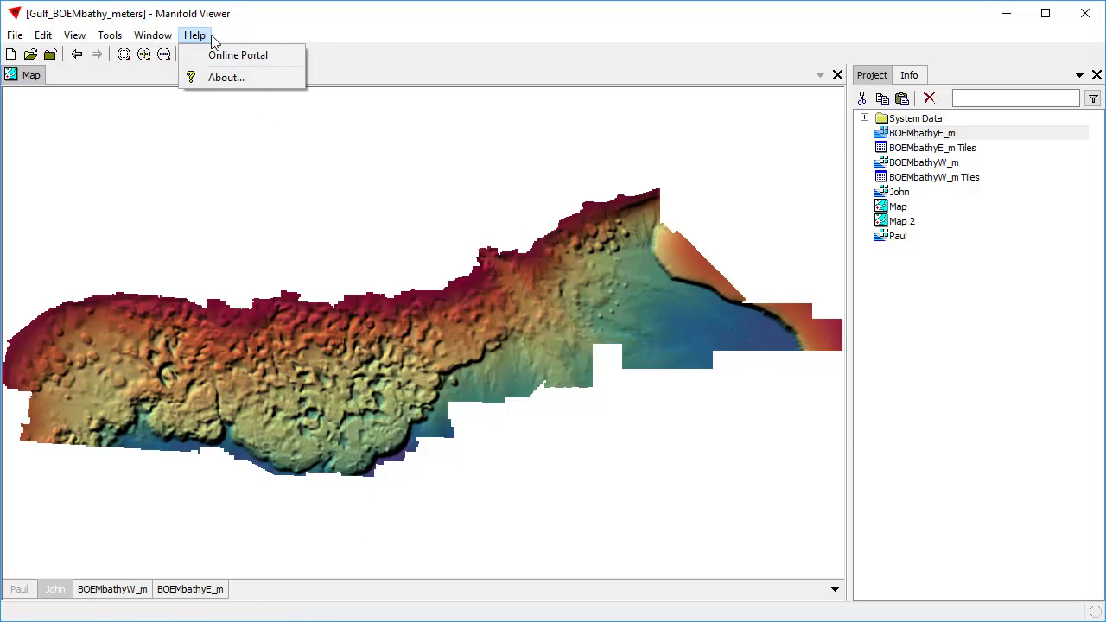
click(226, 77)
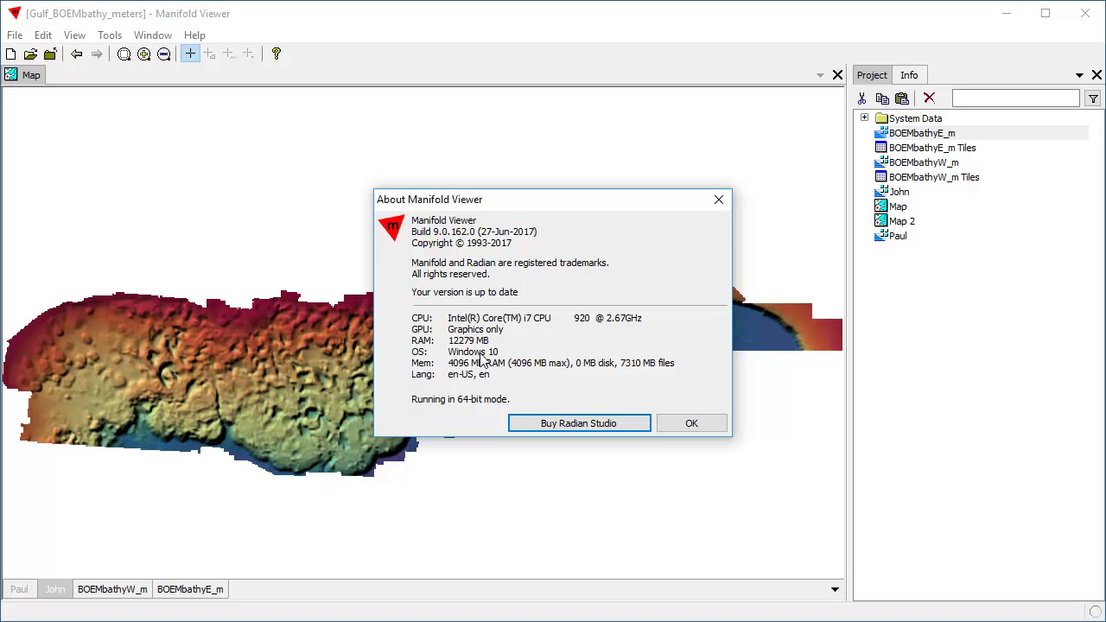
click(694, 421)
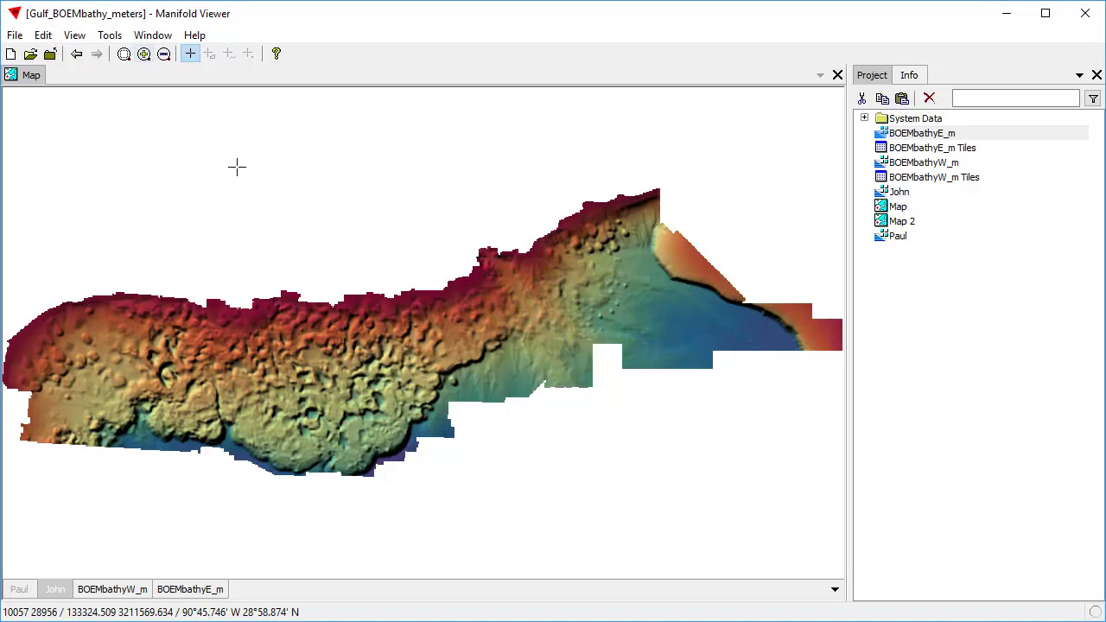
Zoom and pan across the seafloor terrain, closing in on the ringed feature
drag(208, 329, 372, 422)
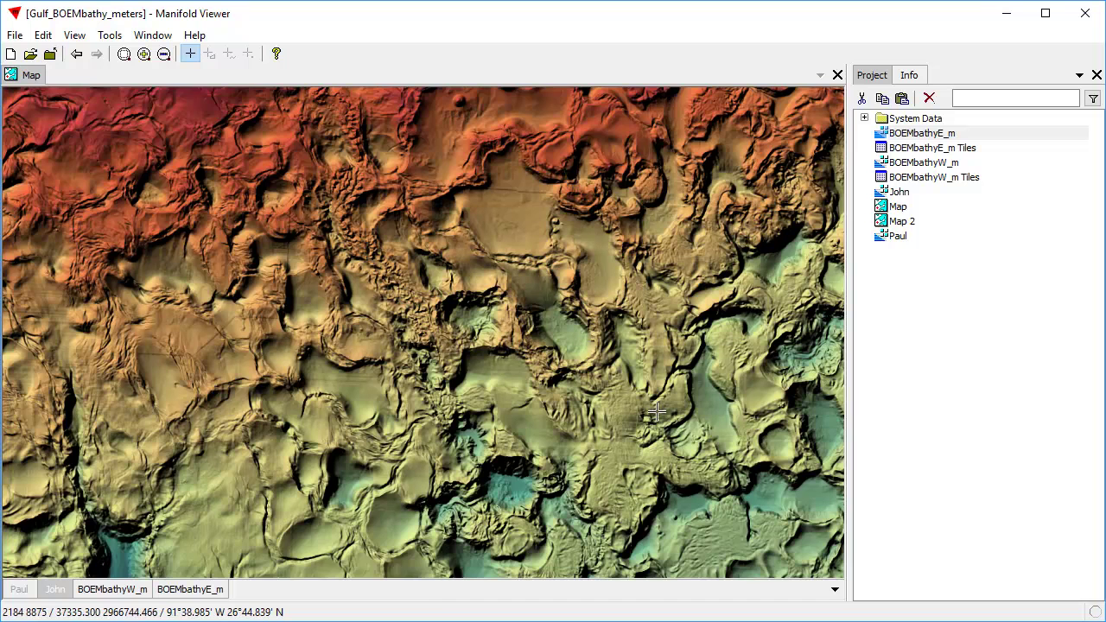
drag(648, 402, 580, 310)
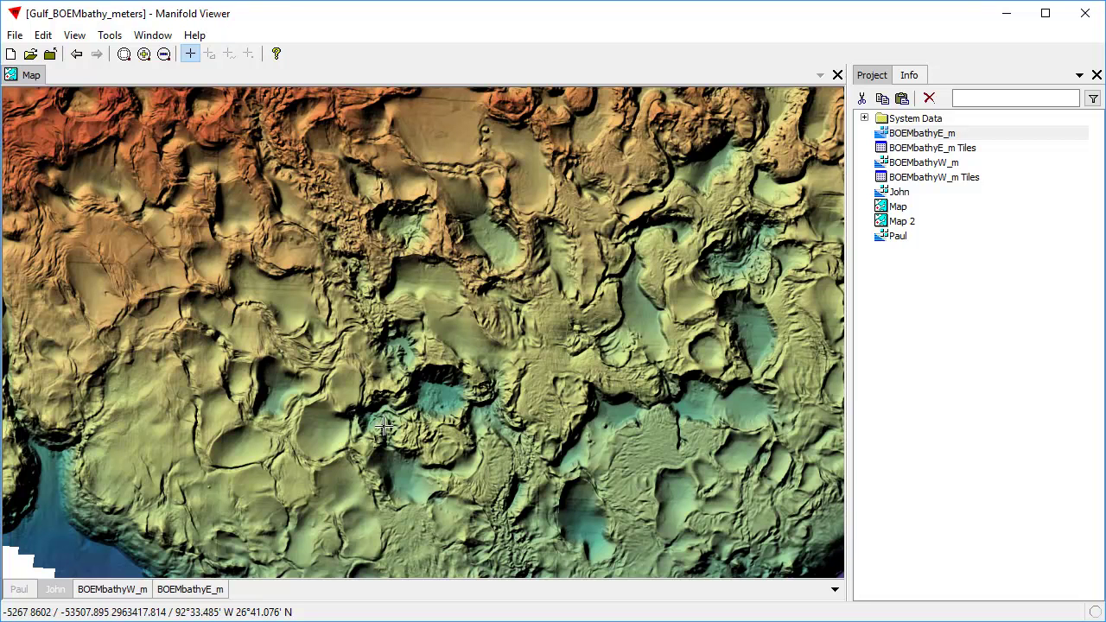
scroll(412, 399, down, 2)
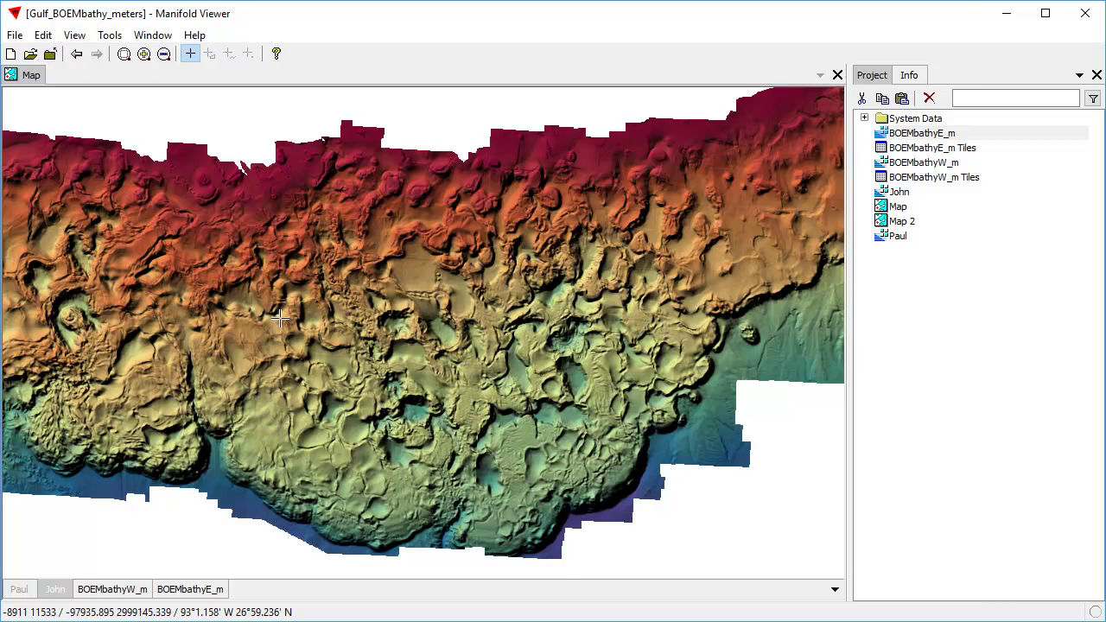
drag(296, 372, 399, 357)
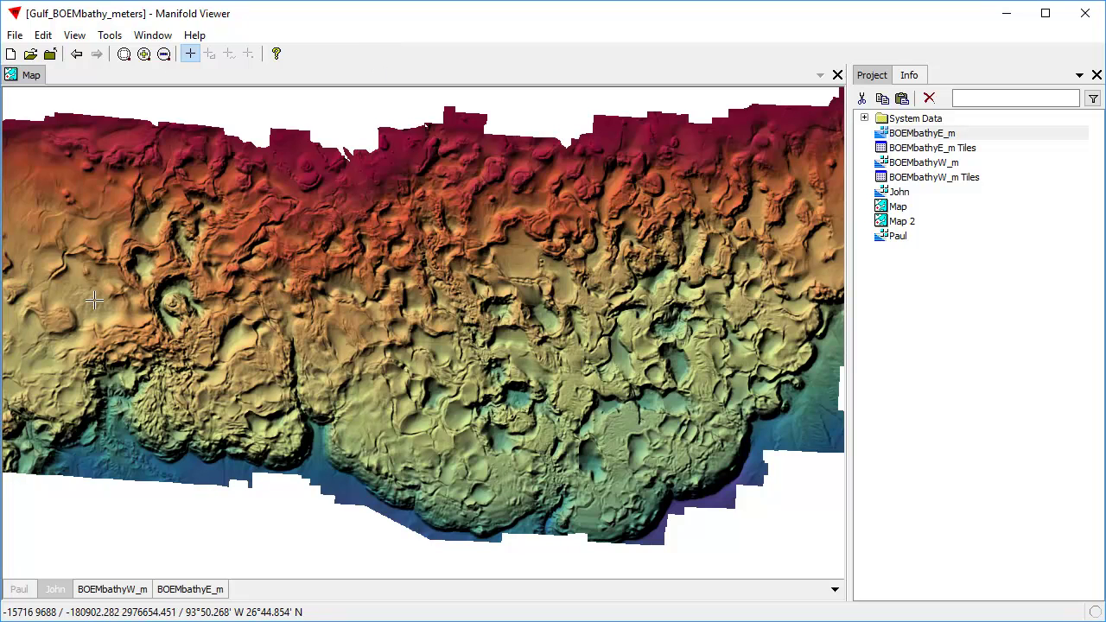
drag(42, 262, 417, 467)
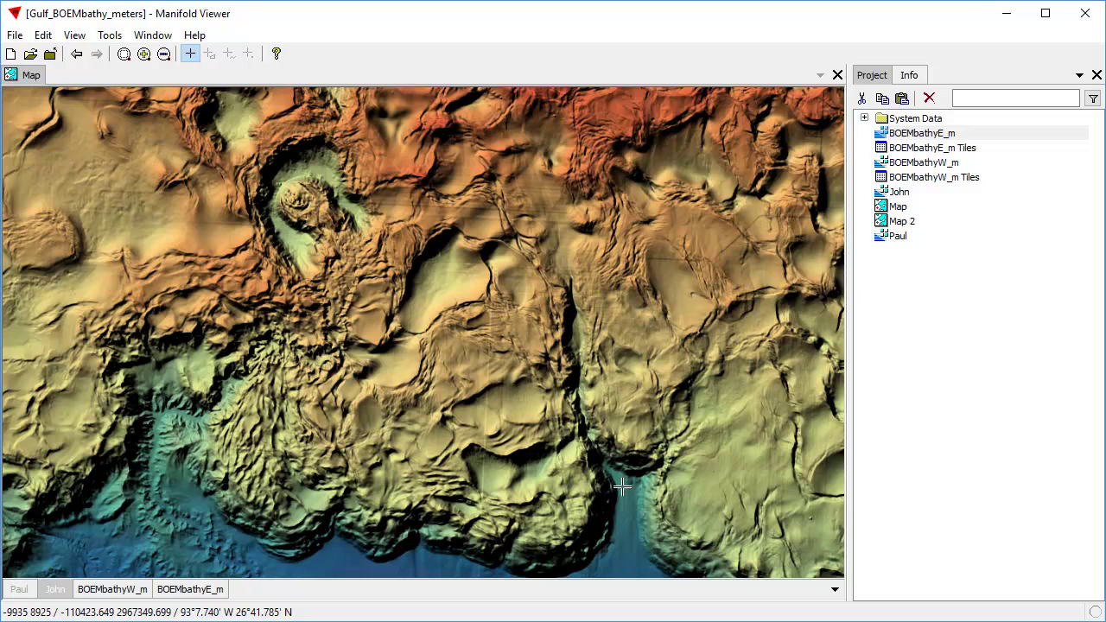
Create a data source named Bing using the Bing Maps Street Map provider
click(907, 381)
right_click(910, 358)
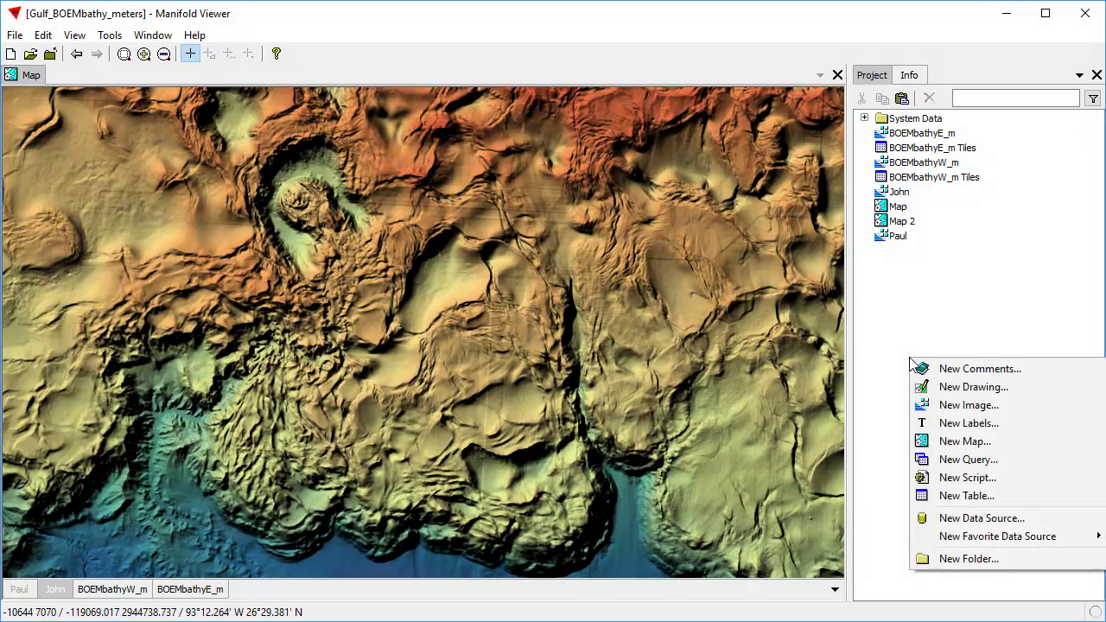
click(988, 519)
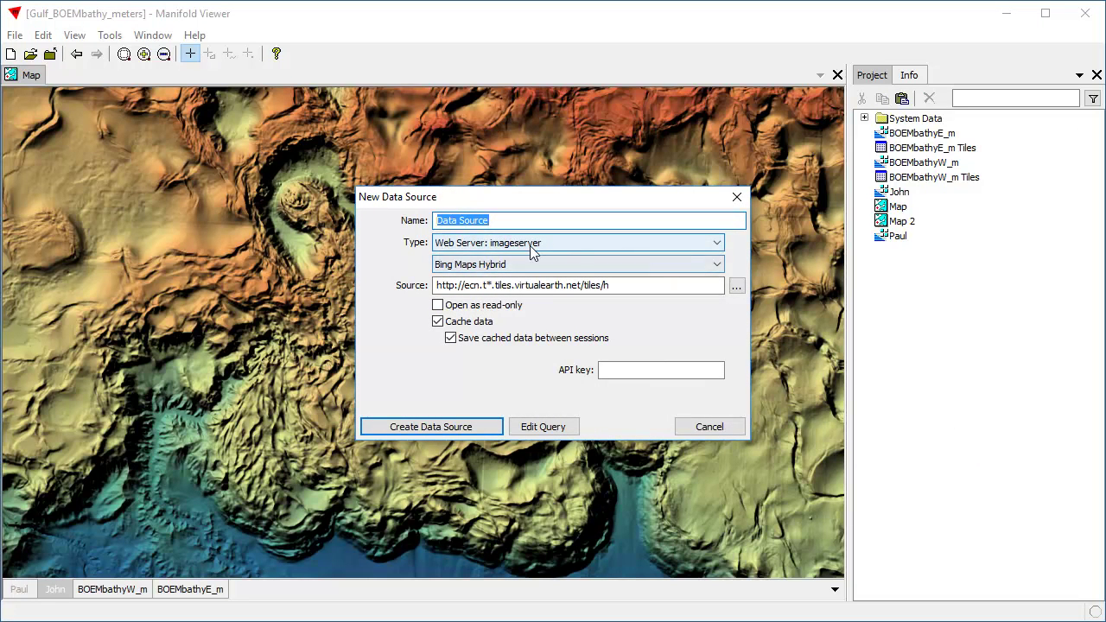
text(Bing)
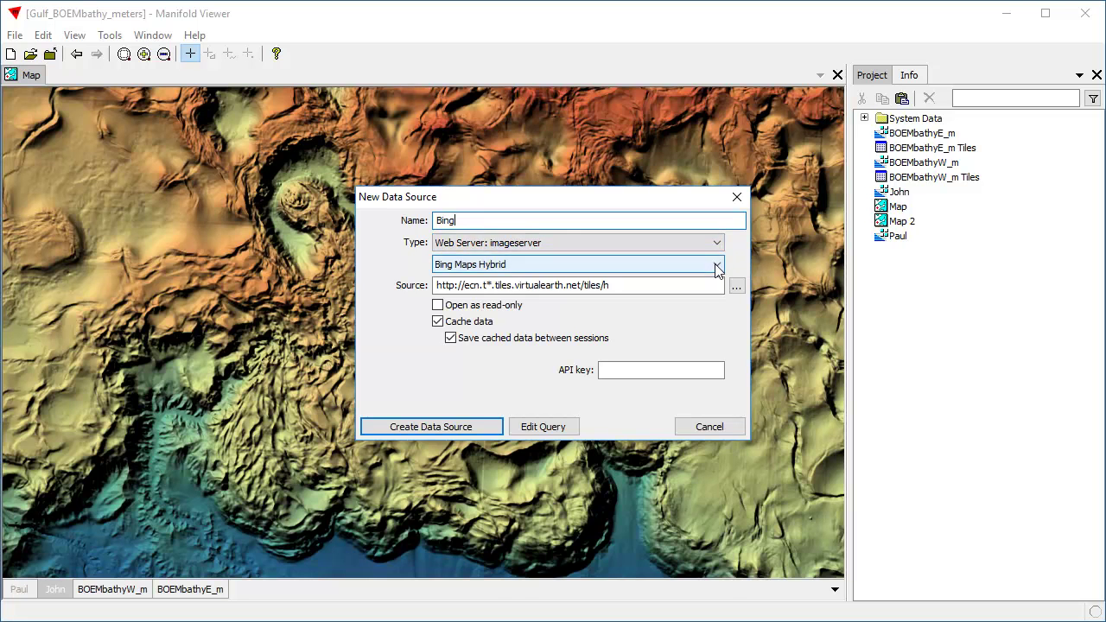
click(551, 264)
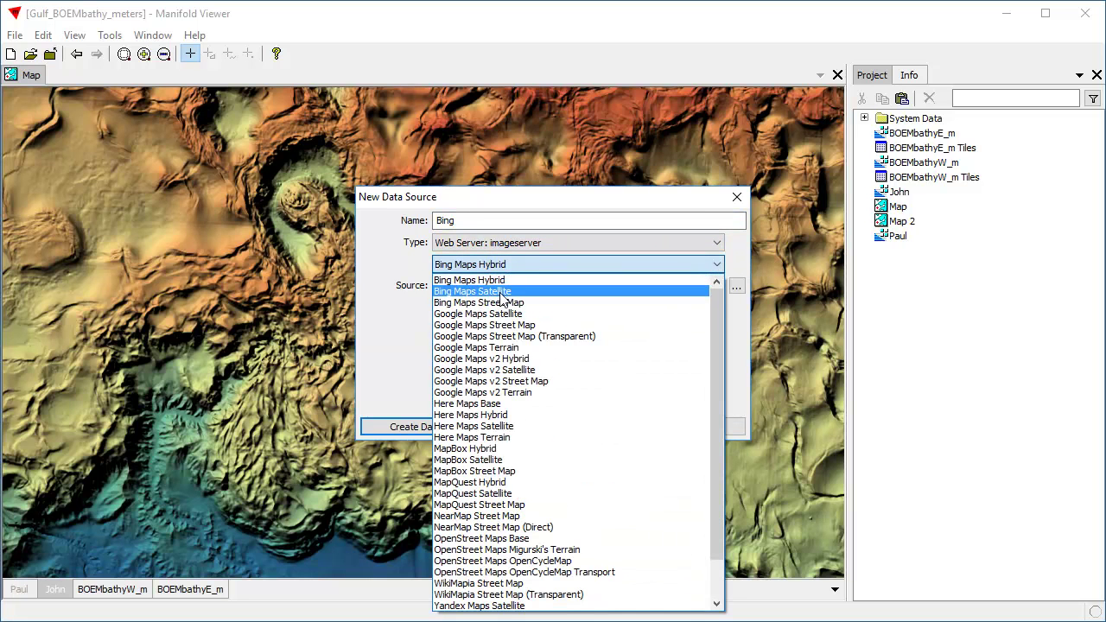
click(512, 302)
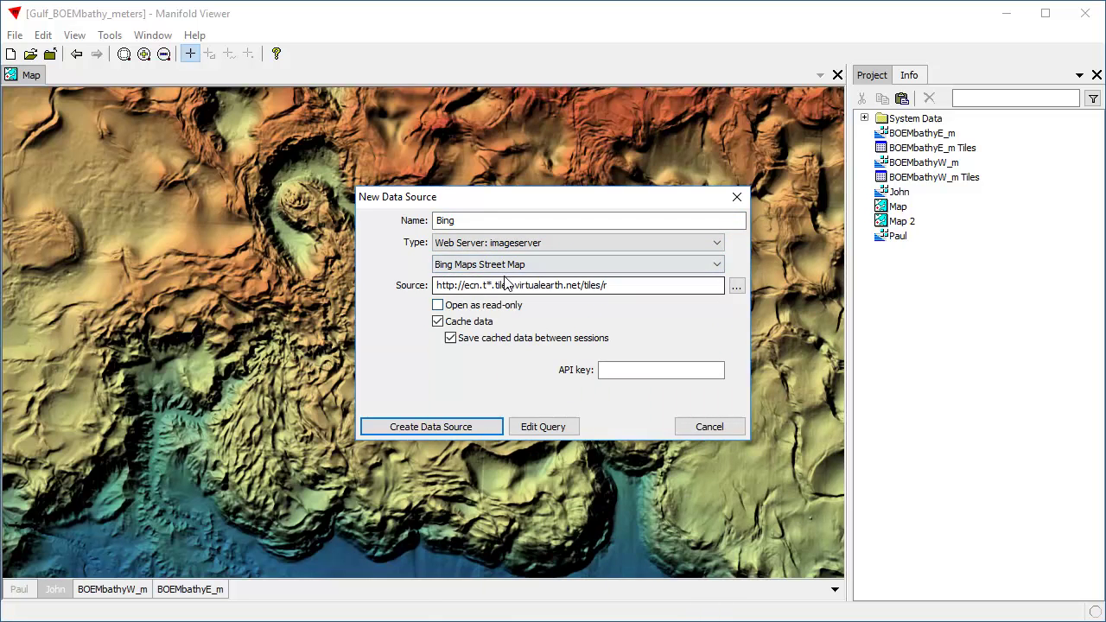
click(476, 428)
Add Bing Maps Street Map Image beneath the bathymetry layers and pan to the Gulf coastline
click(865, 118)
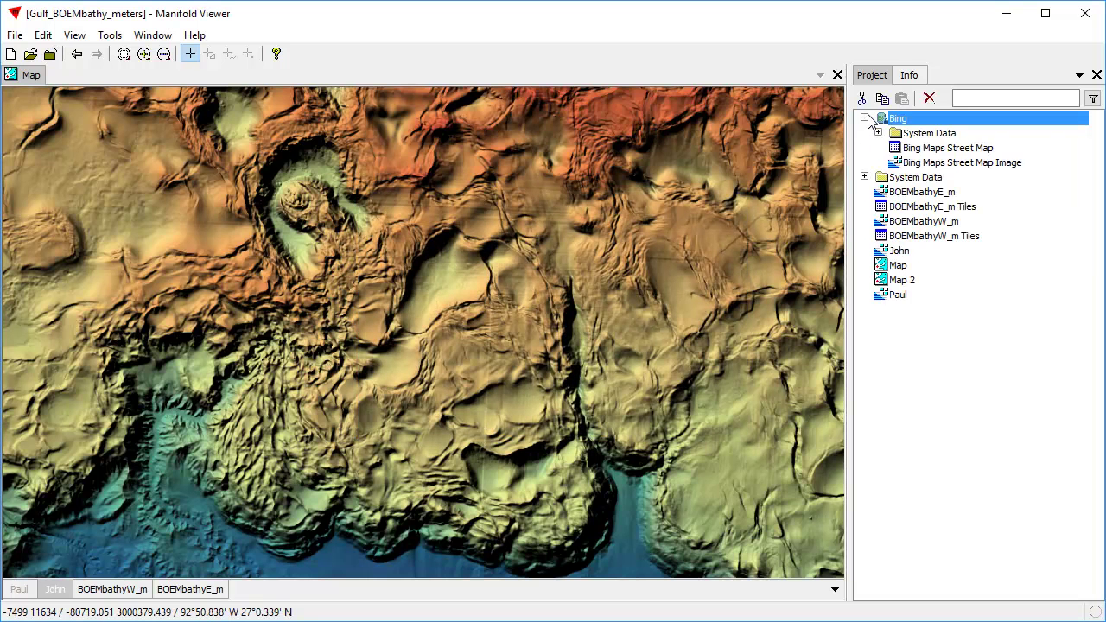
drag(960, 166, 605, 241)
drag(106, 595, 401, 598)
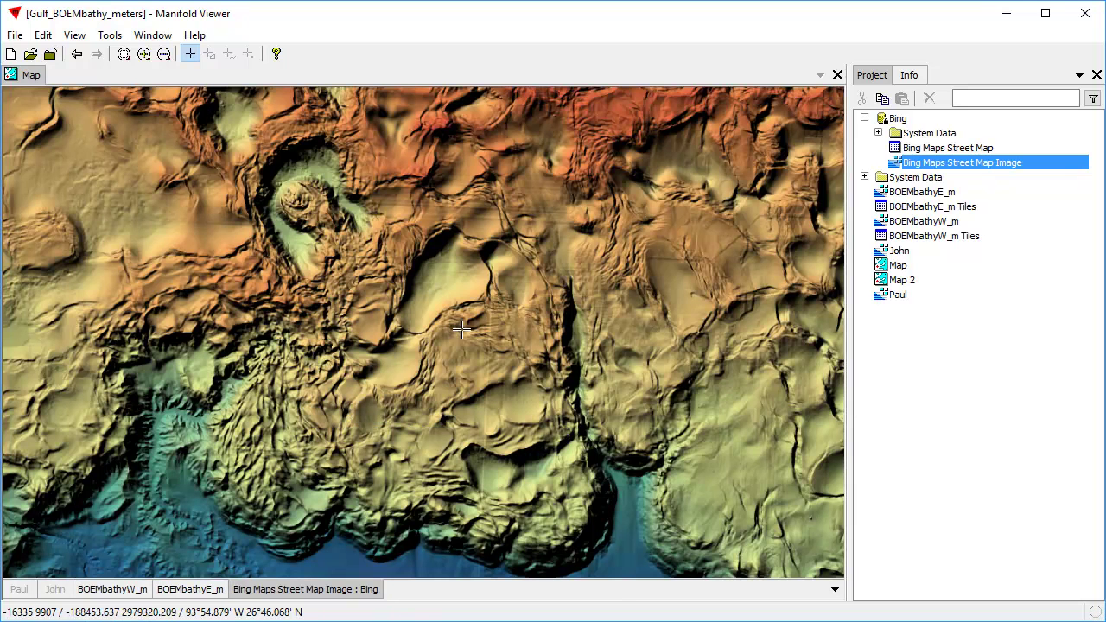
scroll(313, 260, down, 3)
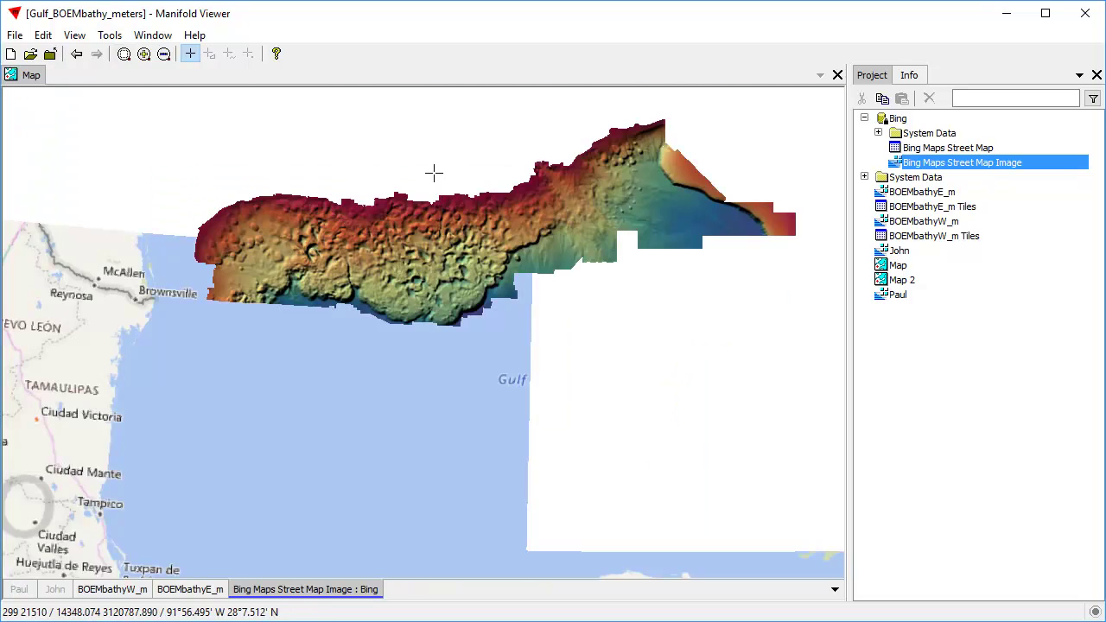
drag(432, 173, 434, 372)
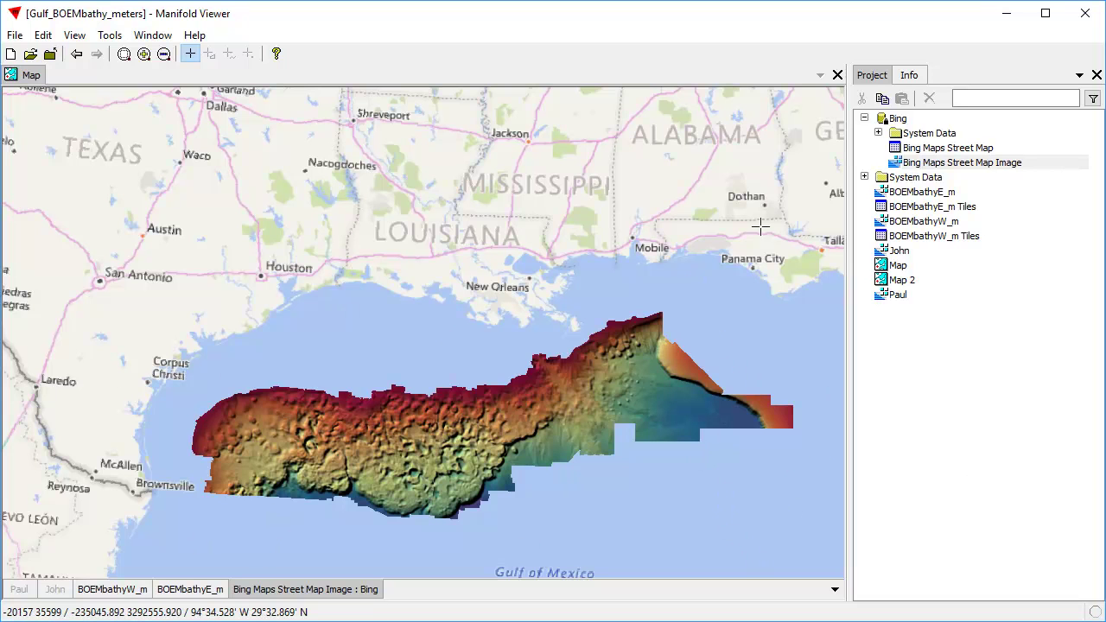
Inspect the standalone Bing street map image and its properties, then close its window
double_click(1002, 171)
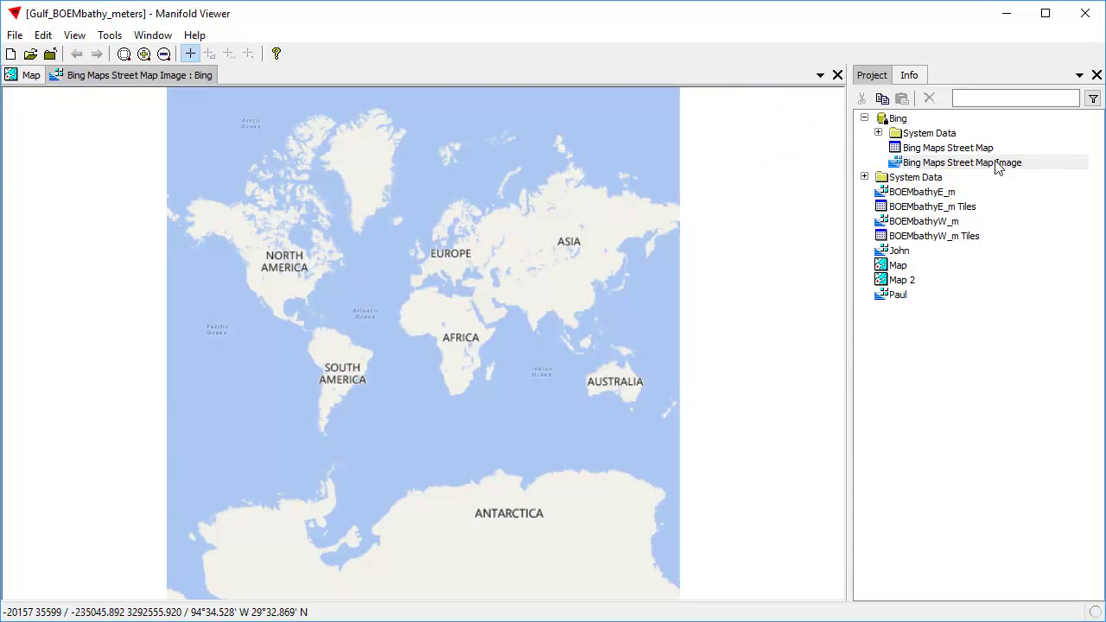
drag(234, 249, 441, 347)
click(909, 75)
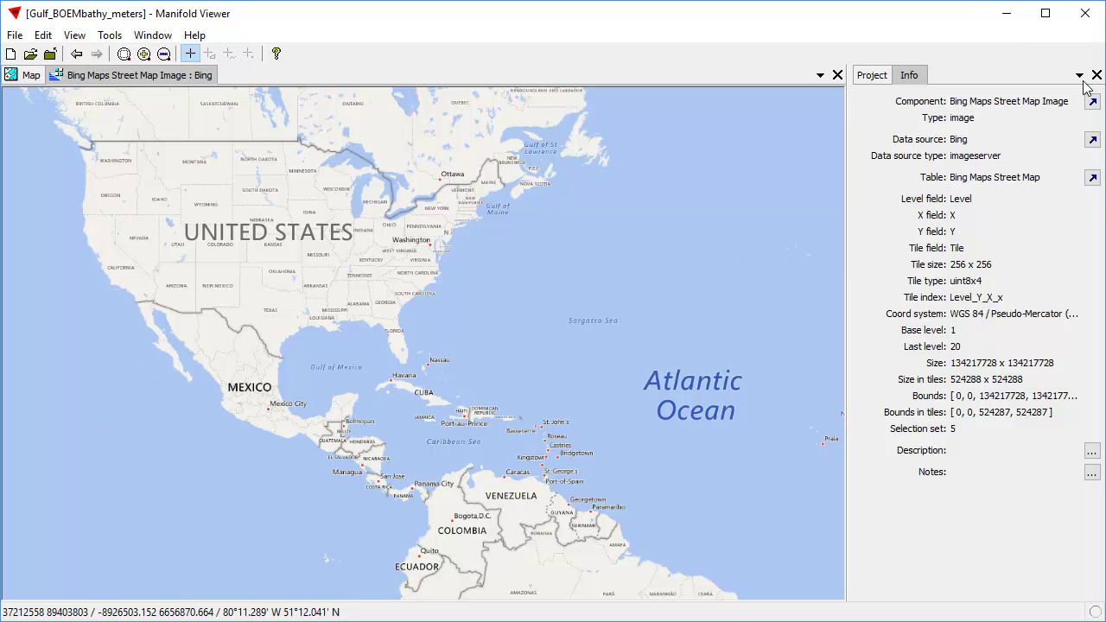
click(868, 77)
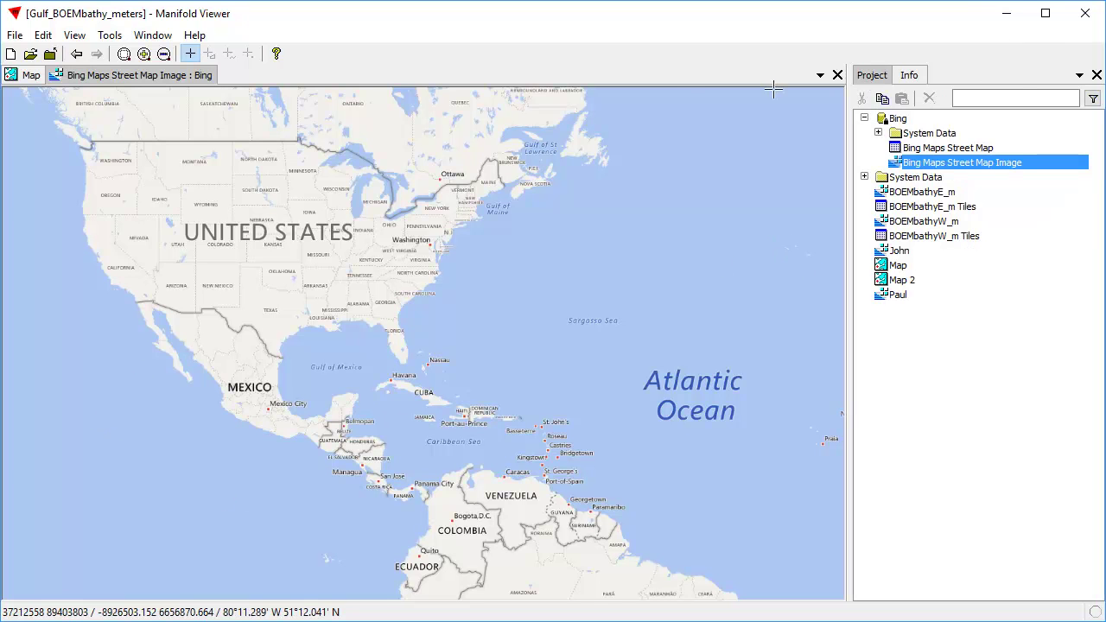
click(838, 76)
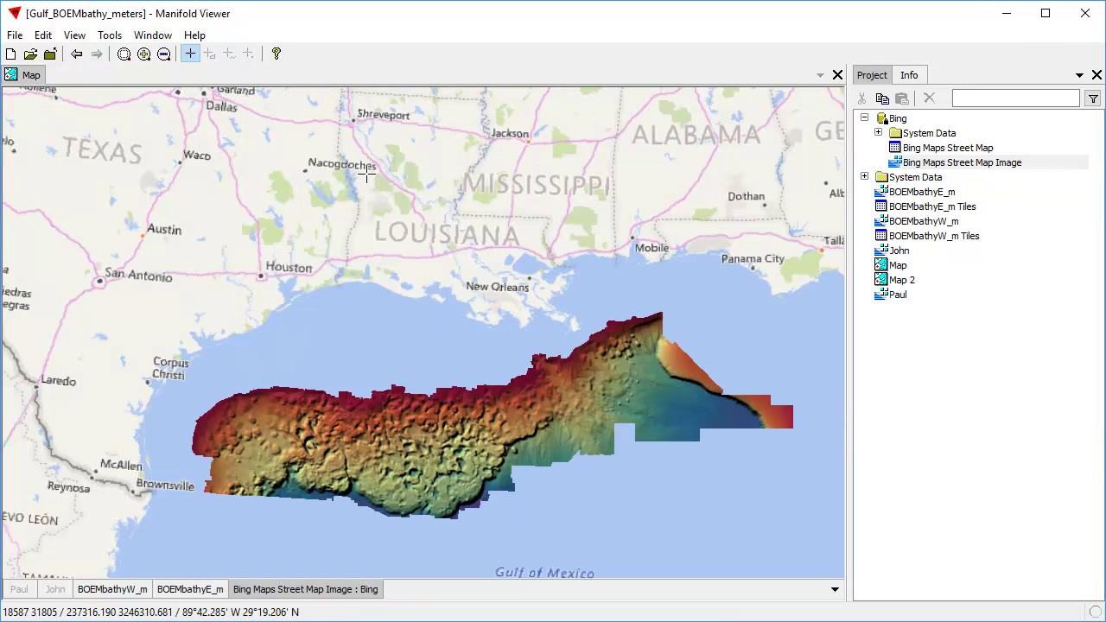
Review the Map's properties and recentre the bathymetry over the Gulf coast
click(907, 76)
click(870, 76)
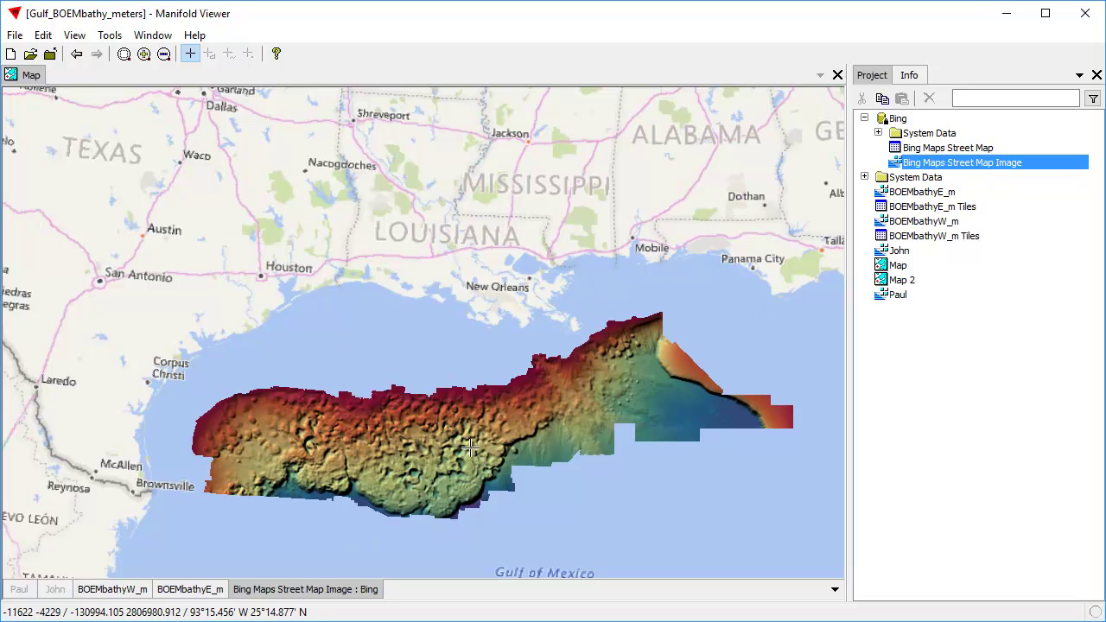
drag(514, 461, 488, 394)
Create a 'Google' data source of type Web Server: imageserver using Google Maps Satellite
right_click(982, 373)
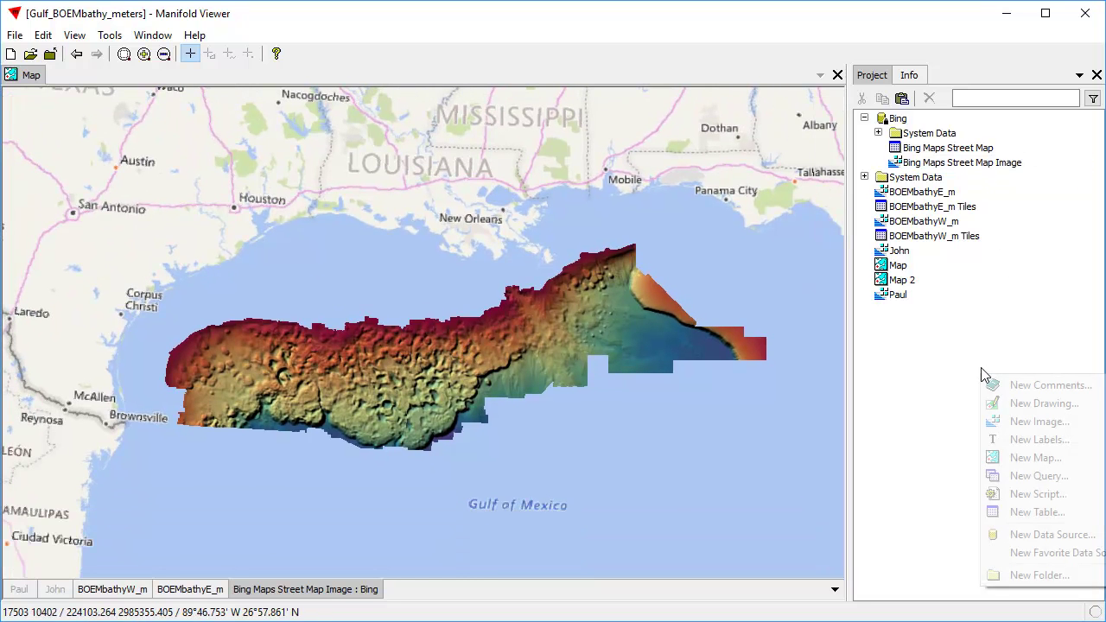
click(1029, 535)
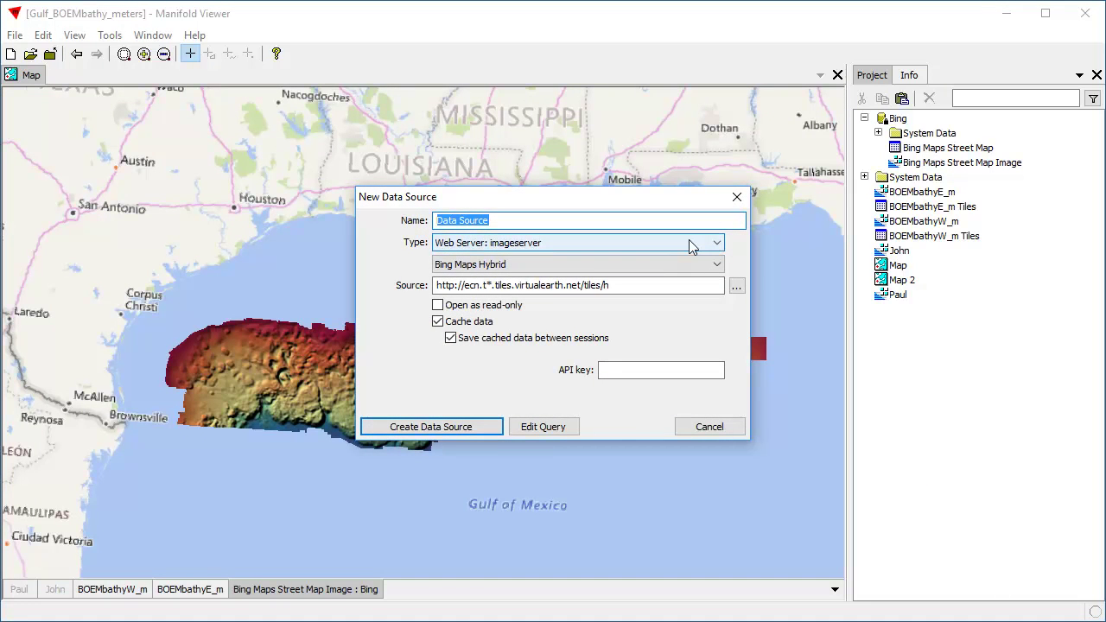
text(Google)
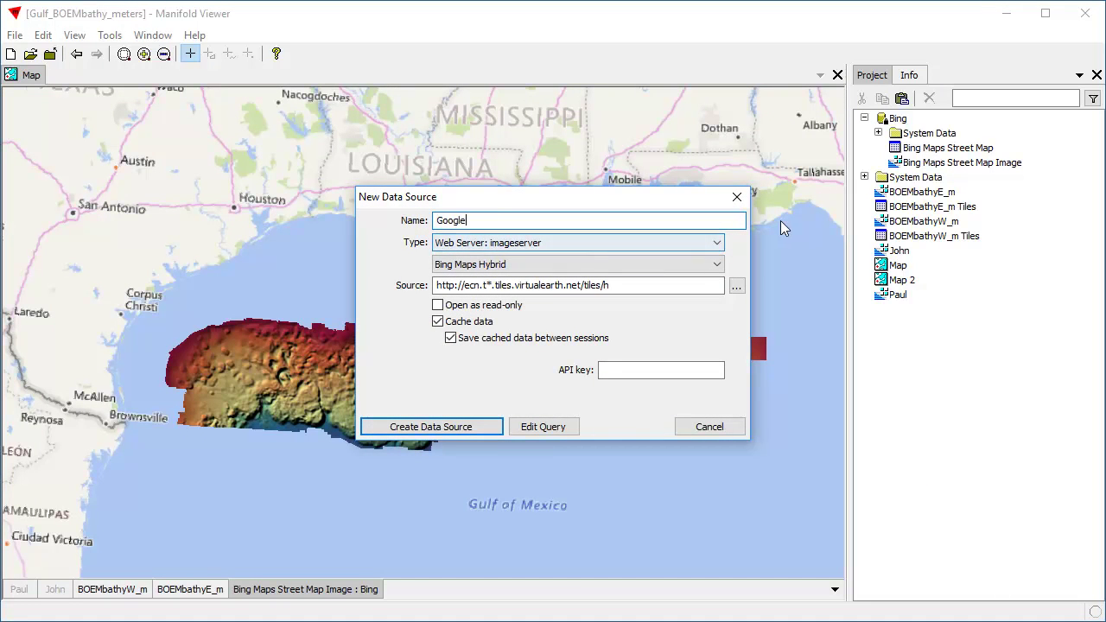
click(715, 265)
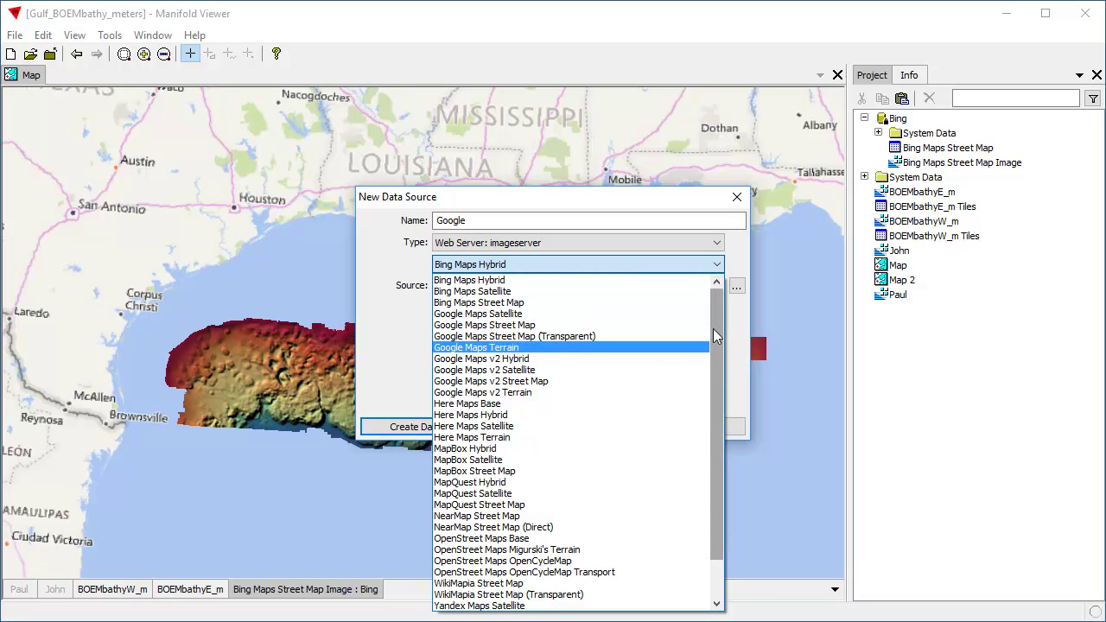
scroll(713, 328, down, 1)
scroll(724, 303, up, 1)
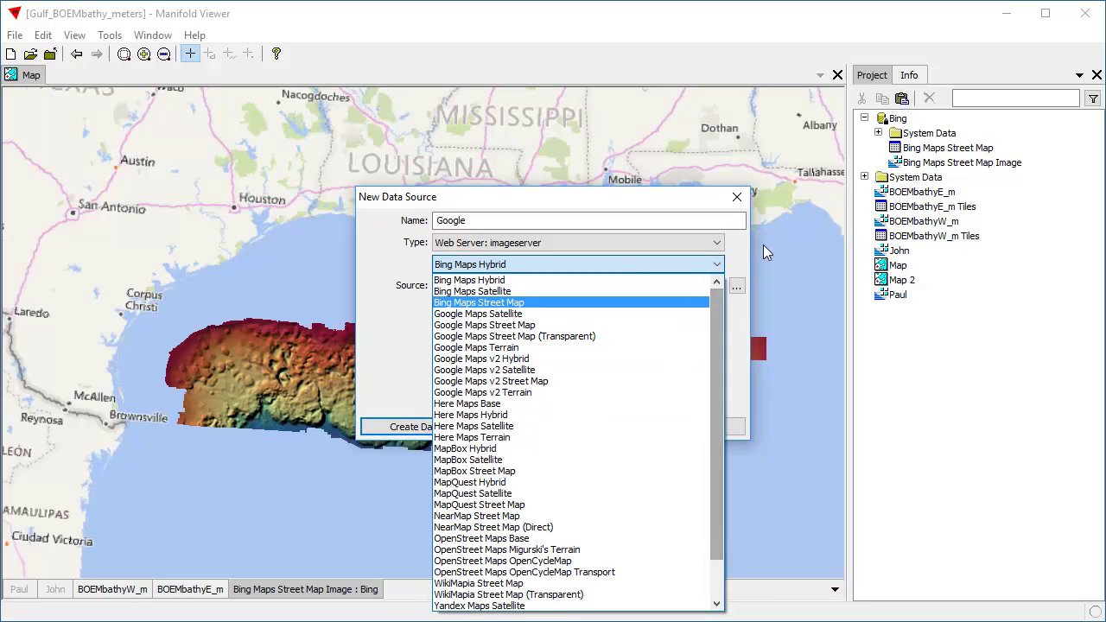
click(718, 244)
click(718, 243)
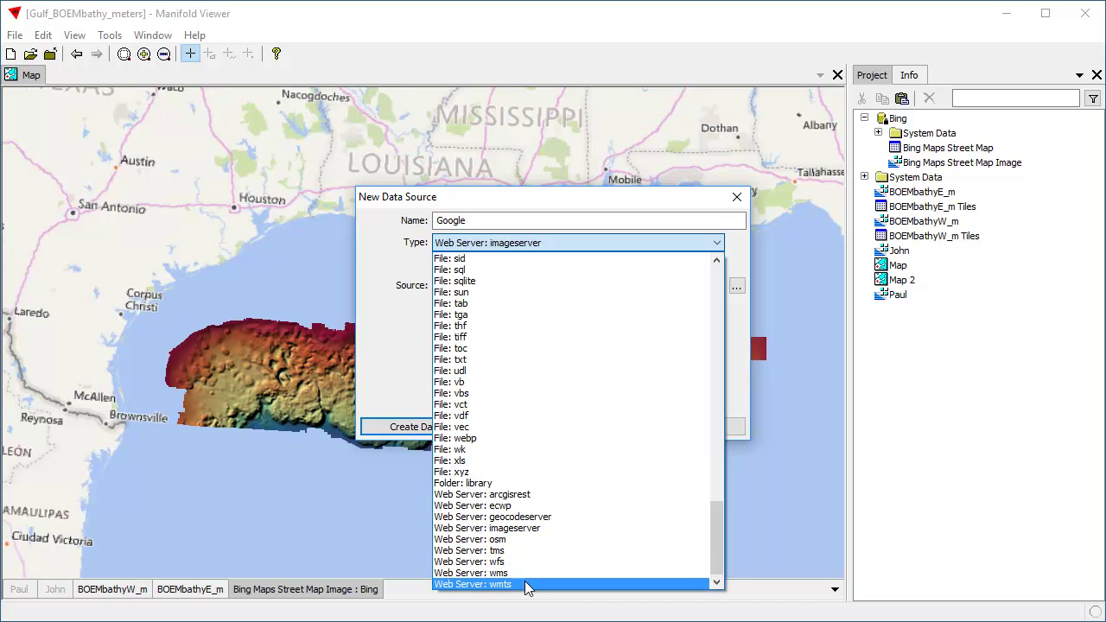
click(531, 528)
click(726, 269)
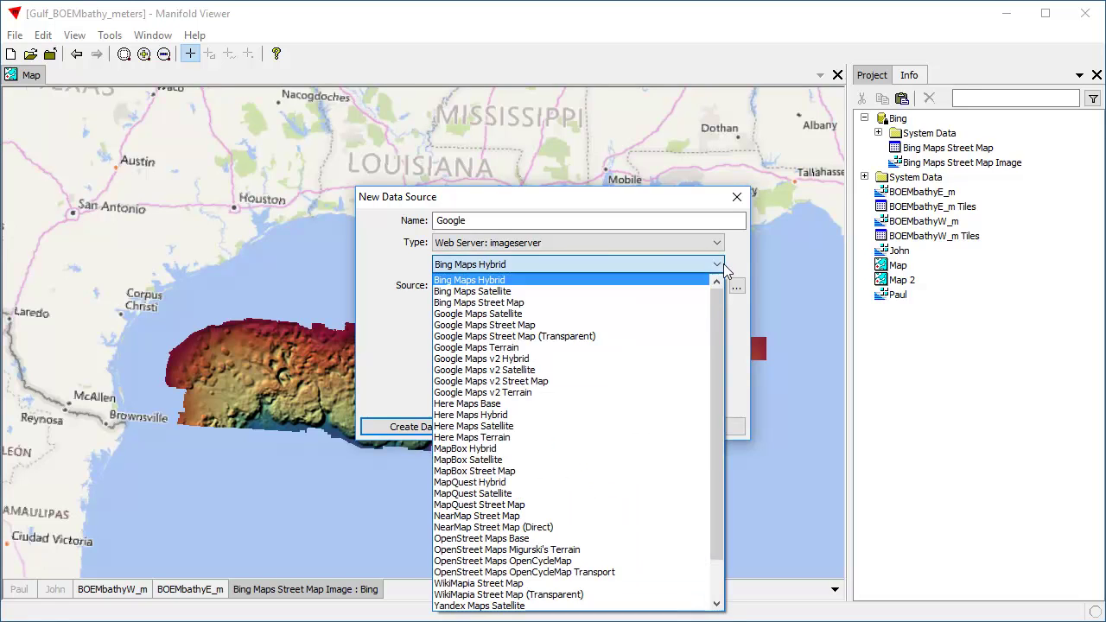
click(508, 314)
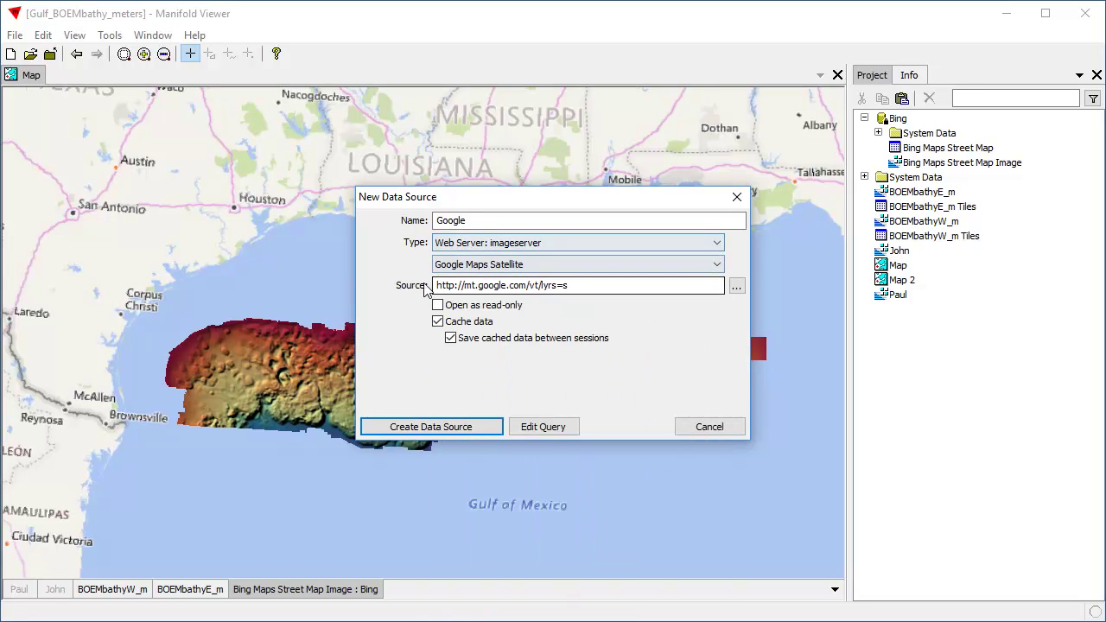
click(484, 427)
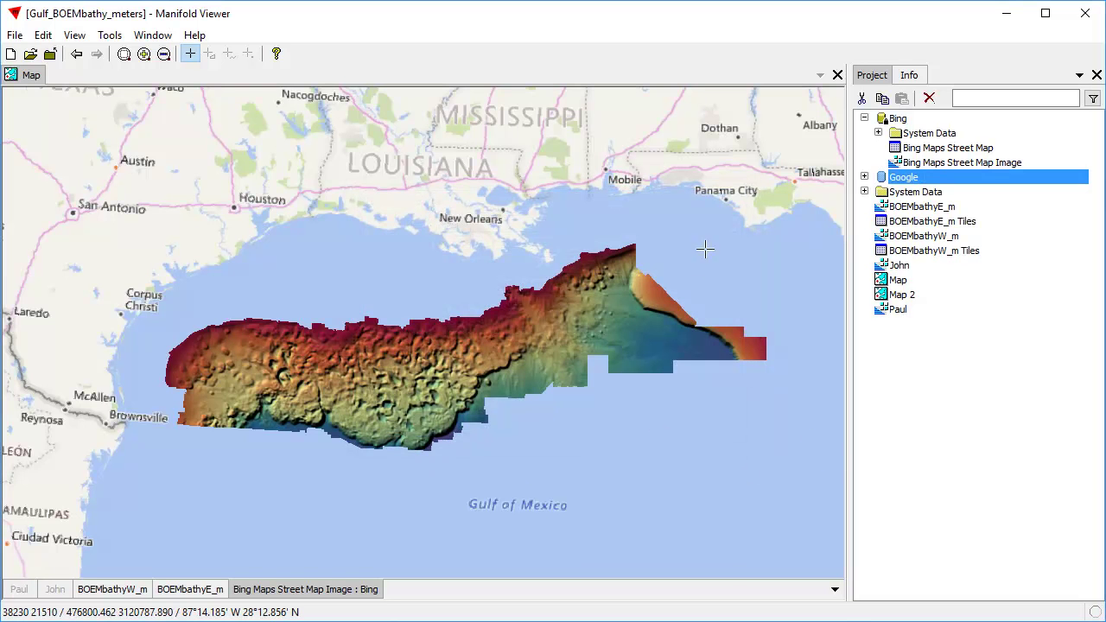
Add Google Maps Satellite Image as a map layer and zoom onto the Gulf of Mexico
click(864, 177)
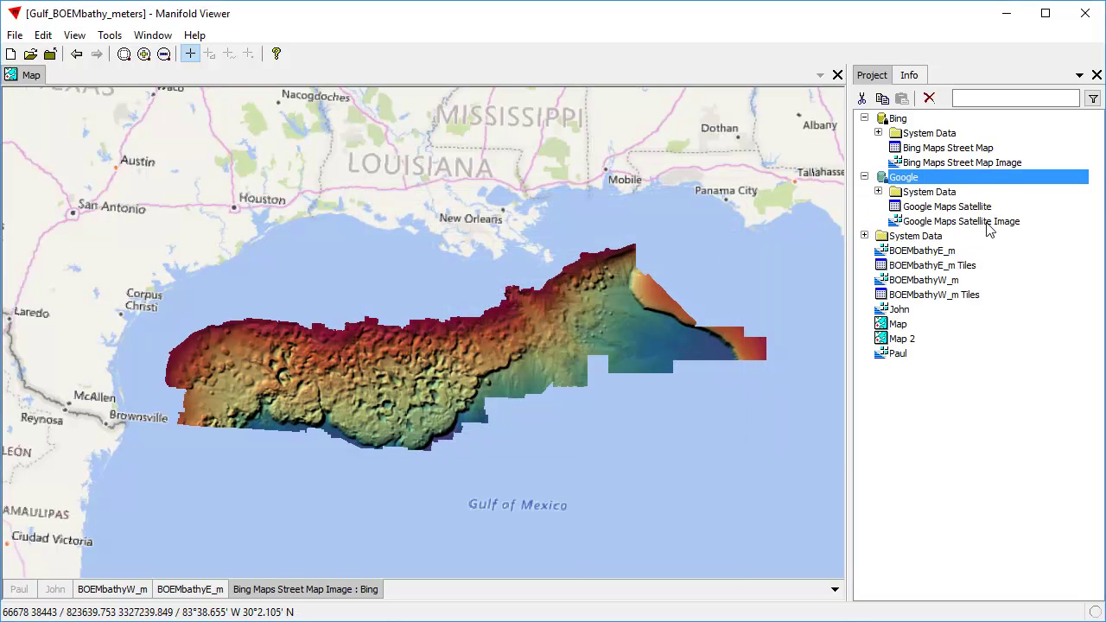
drag(995, 227, 659, 448)
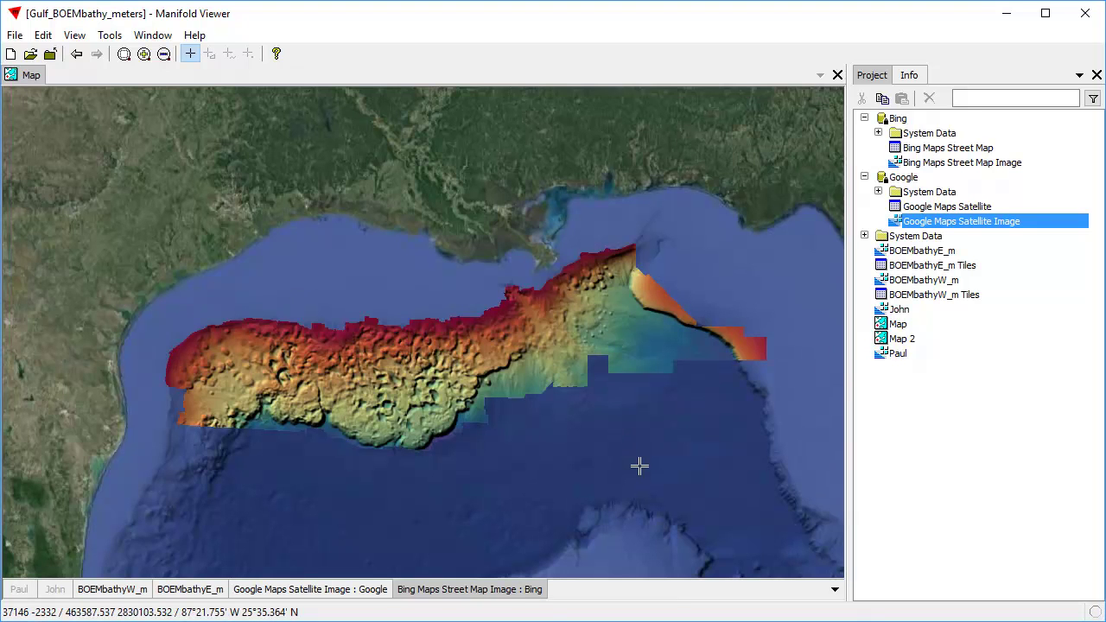
scroll(430, 261, down, 1)
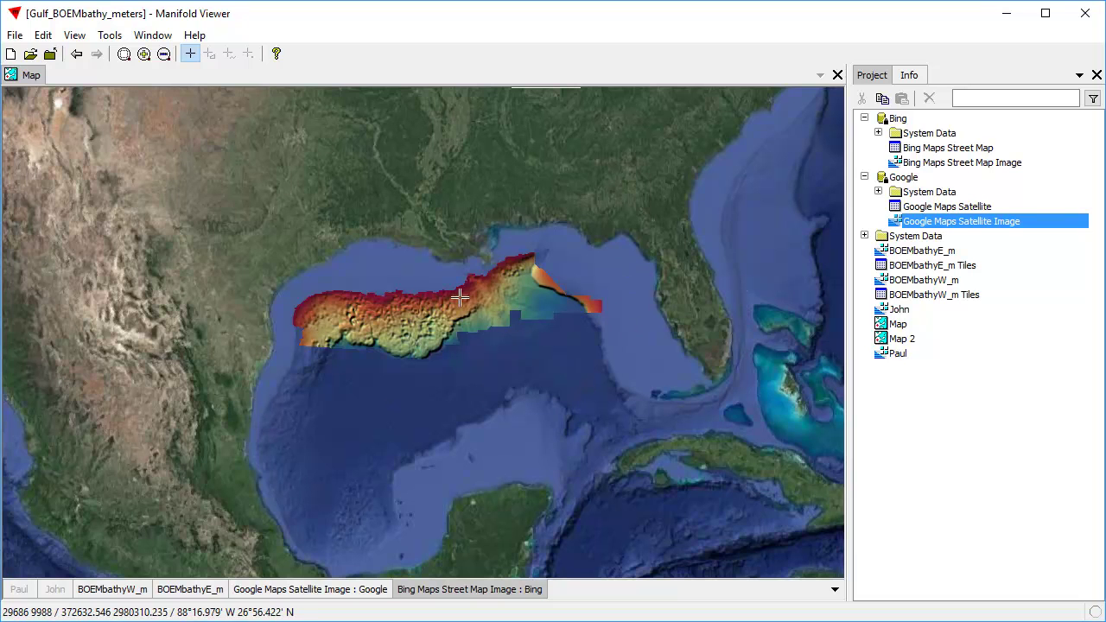
drag(201, 184, 727, 455)
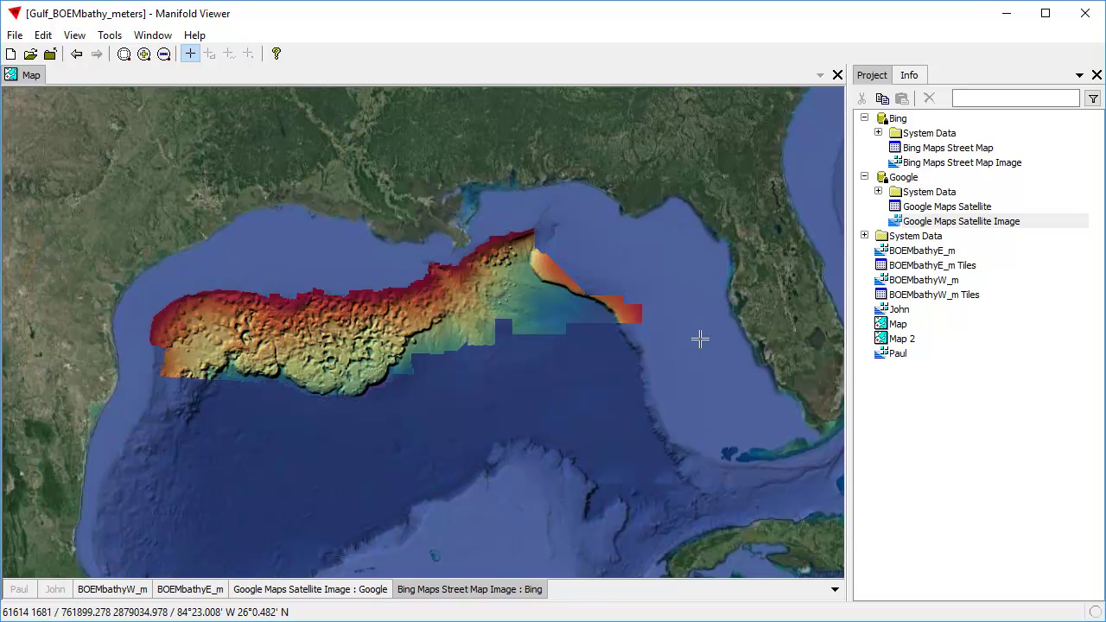
Hide BOEMbathyE_m, frame the western bathymetry, and display the coloured Paul layer
click(187, 590)
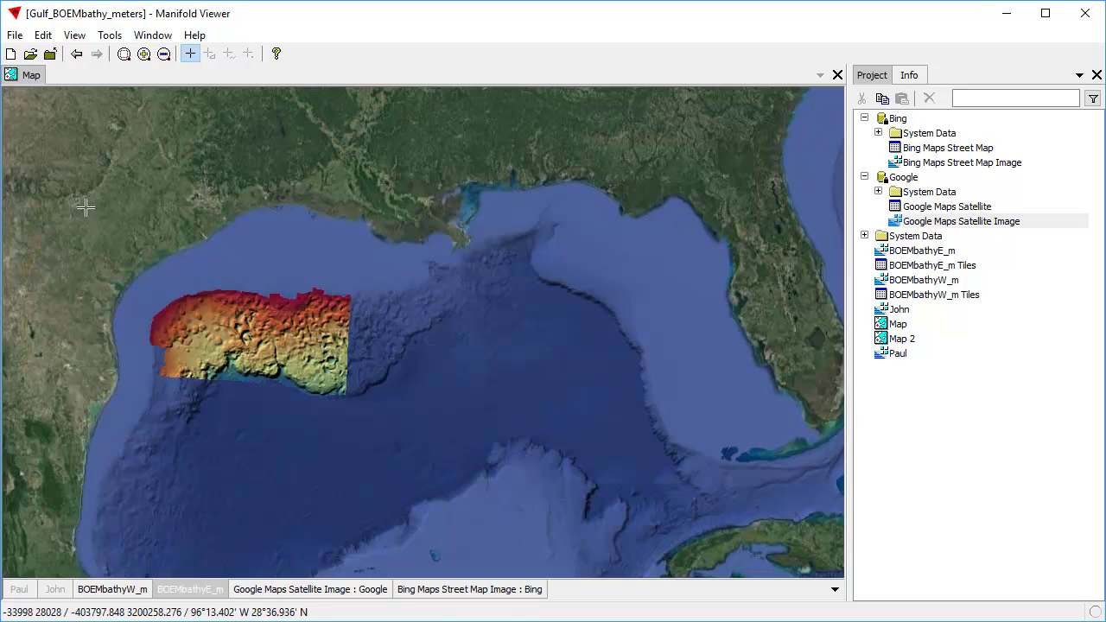
scroll(369, 346, up, 1)
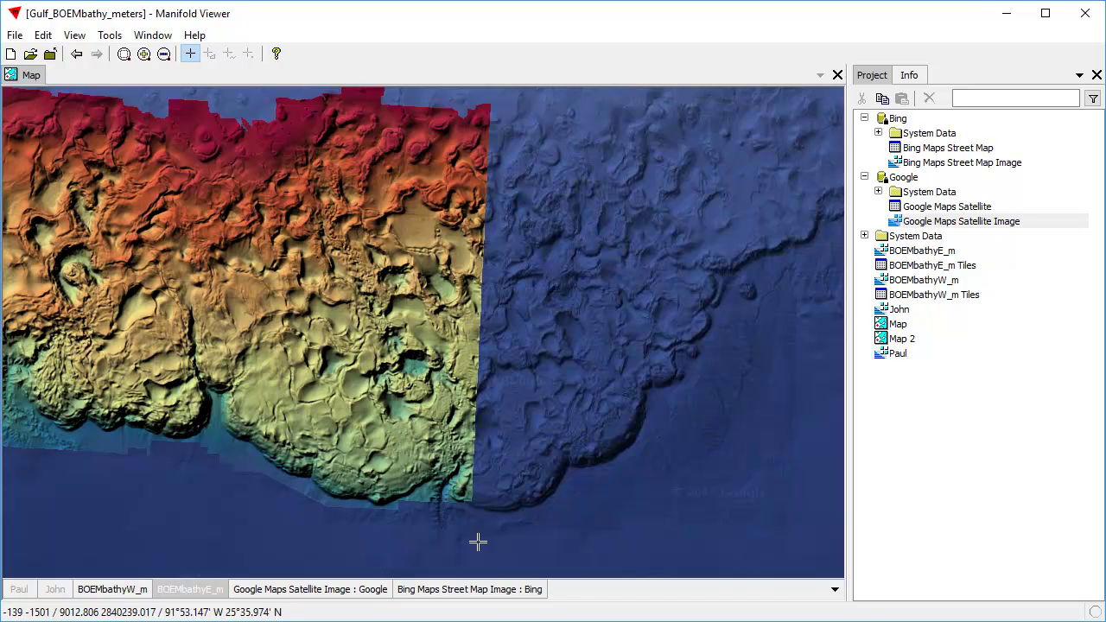
drag(197, 528, 439, 456)
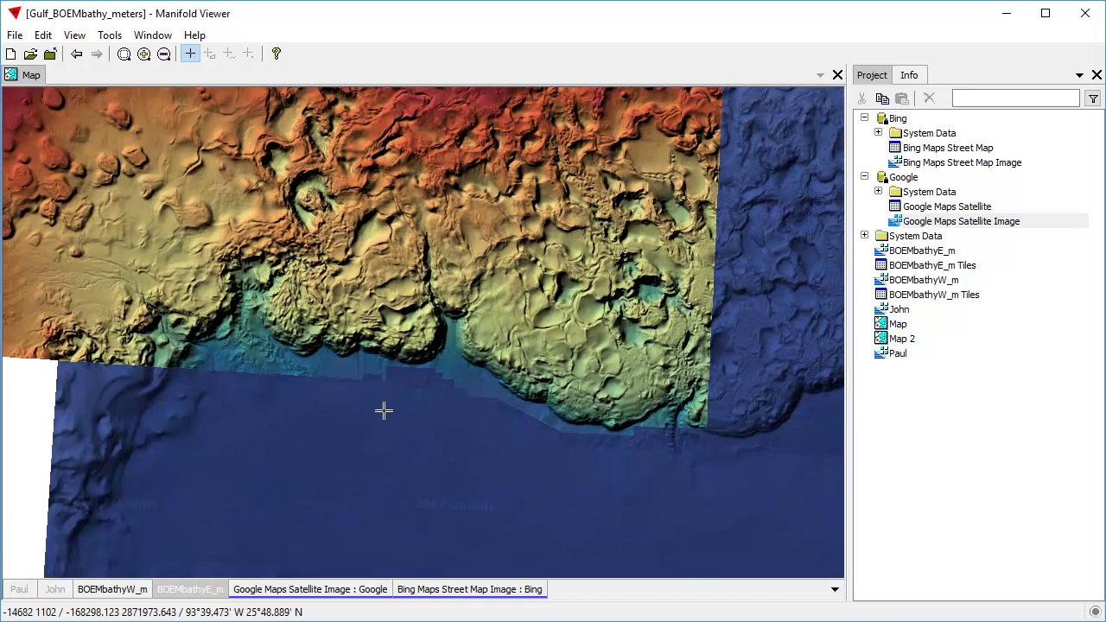
scroll(360, 458, down, 1)
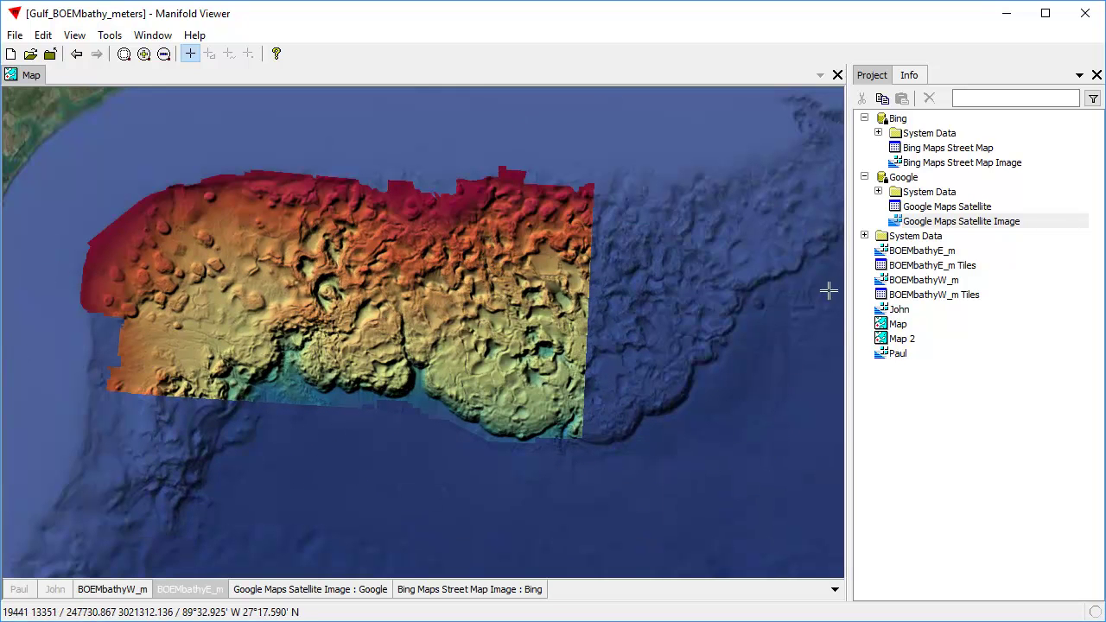
click(18, 591)
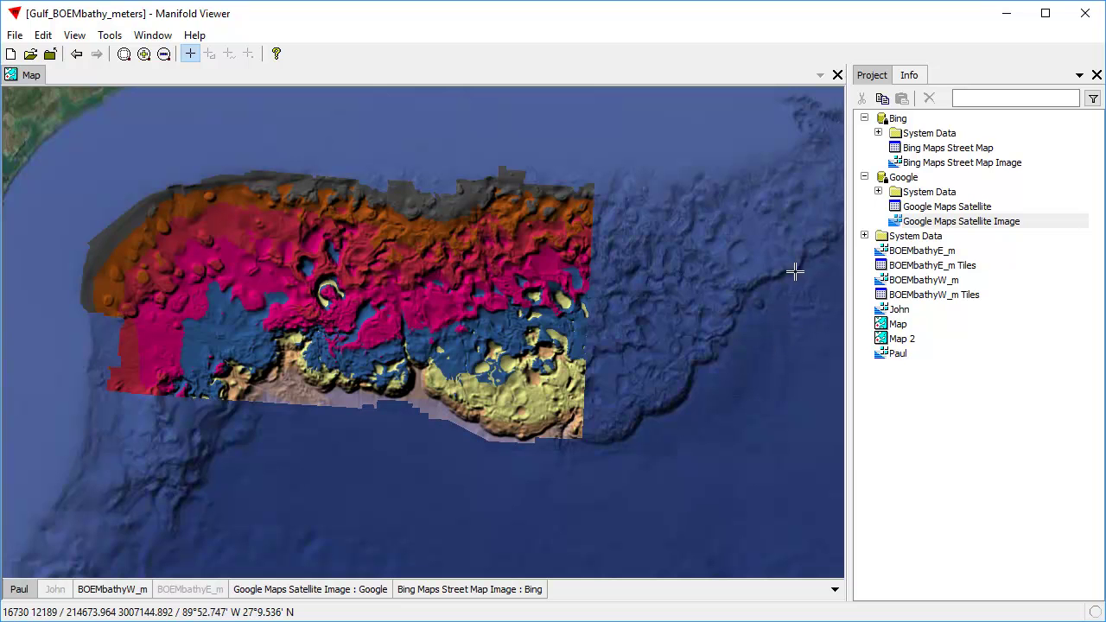
Turn on the John layer, keep Paul on top, and zoom into the central coloured terrain
click(53, 590)
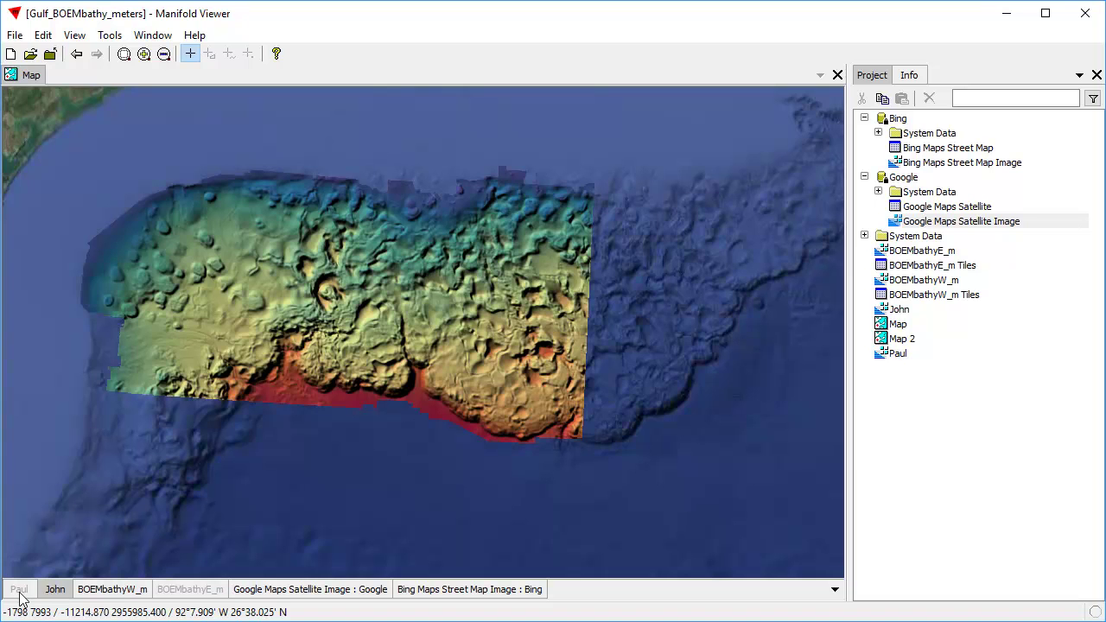
click(19, 590)
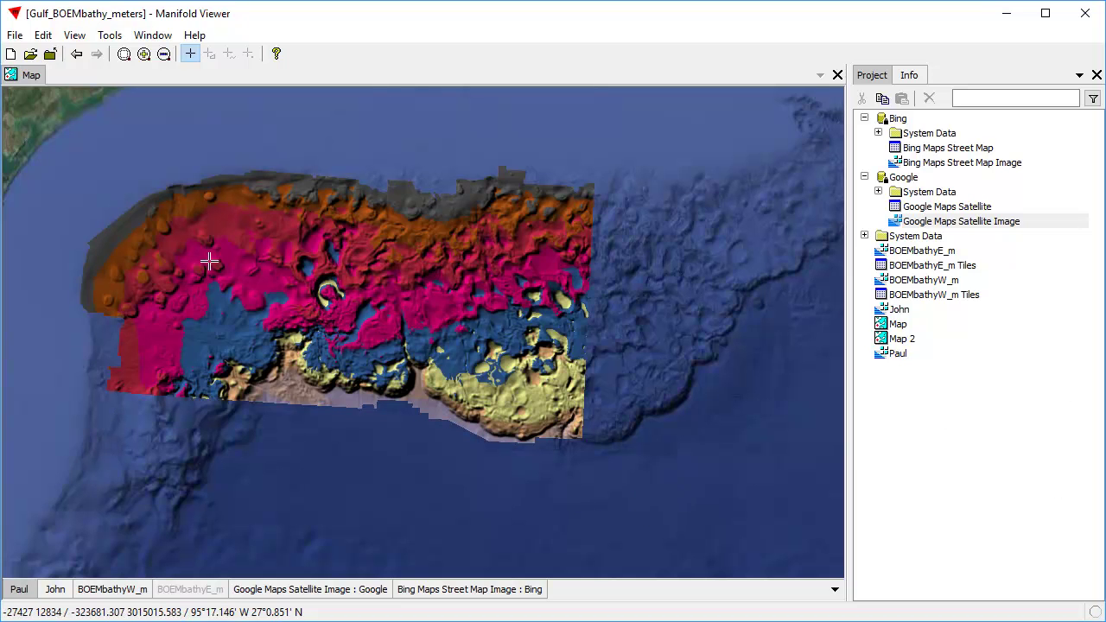
drag(211, 262, 566, 407)
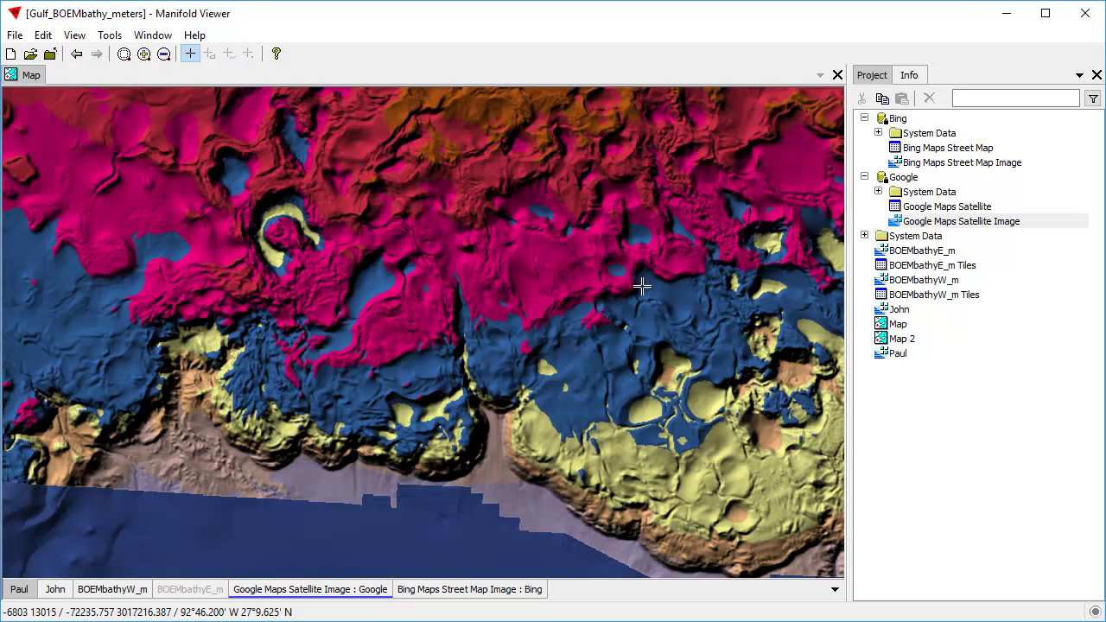
key(Up)
key(Right)
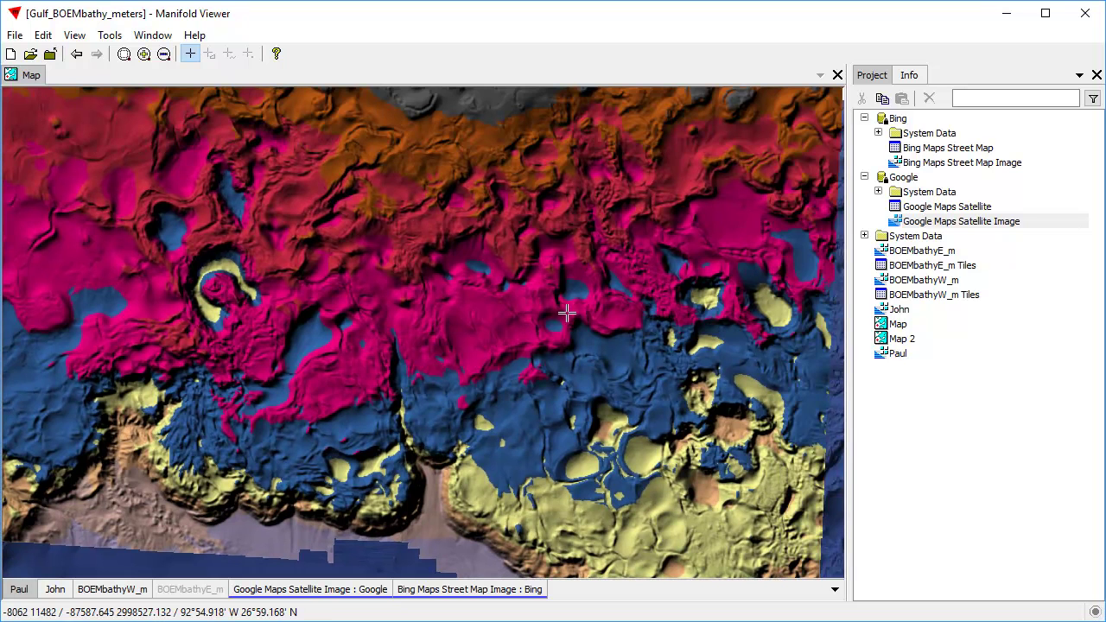
scroll(439, 341, down, 2)
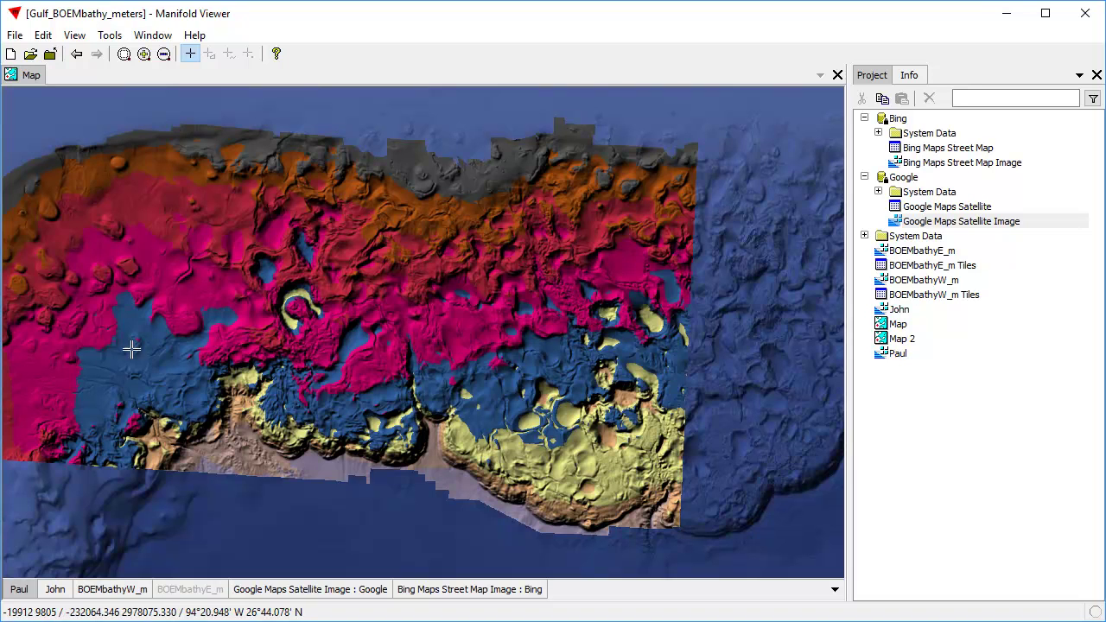
Zoom into the lower-left south-western slope and pan to show more terrain to the north
drag(104, 357, 394, 510)
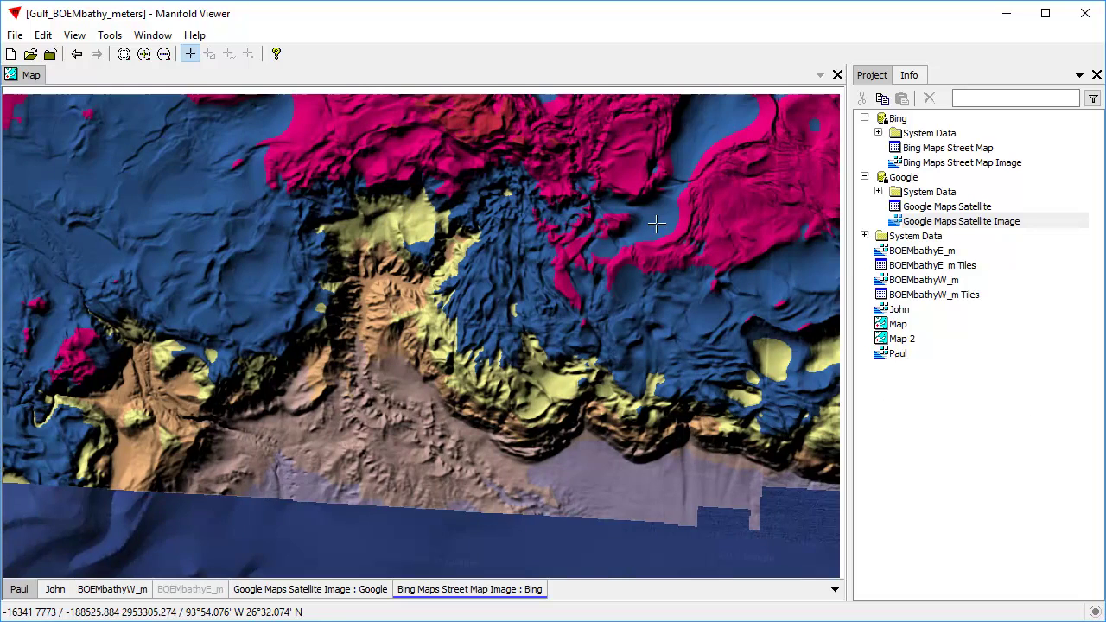
drag(657, 224, 661, 375)
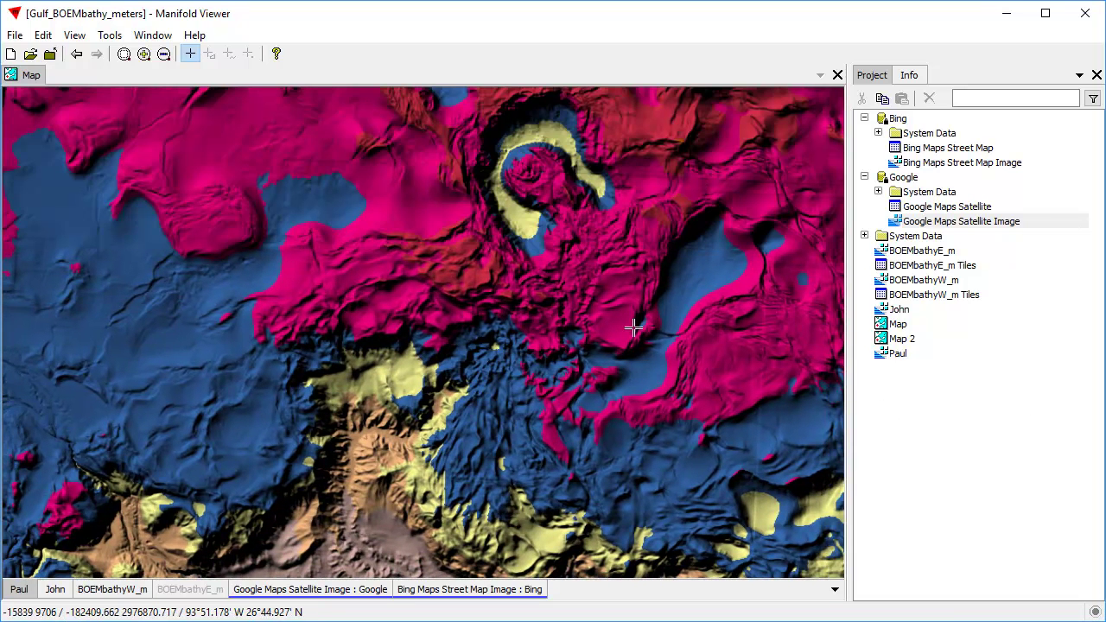